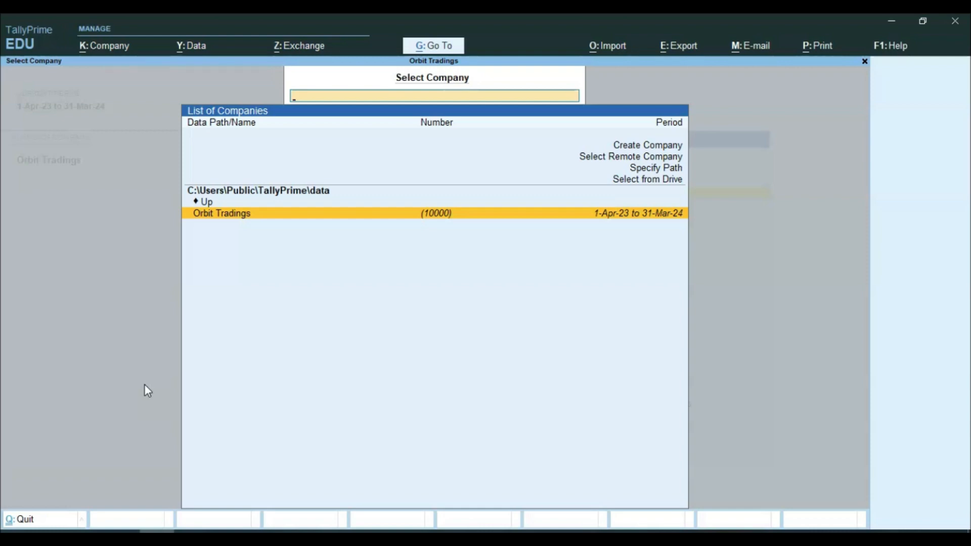
Step: Create a new company named Gulf with Dubai as its emirate
key("Up")
key("Up")
key("Up")
key("Up")
key("Up")
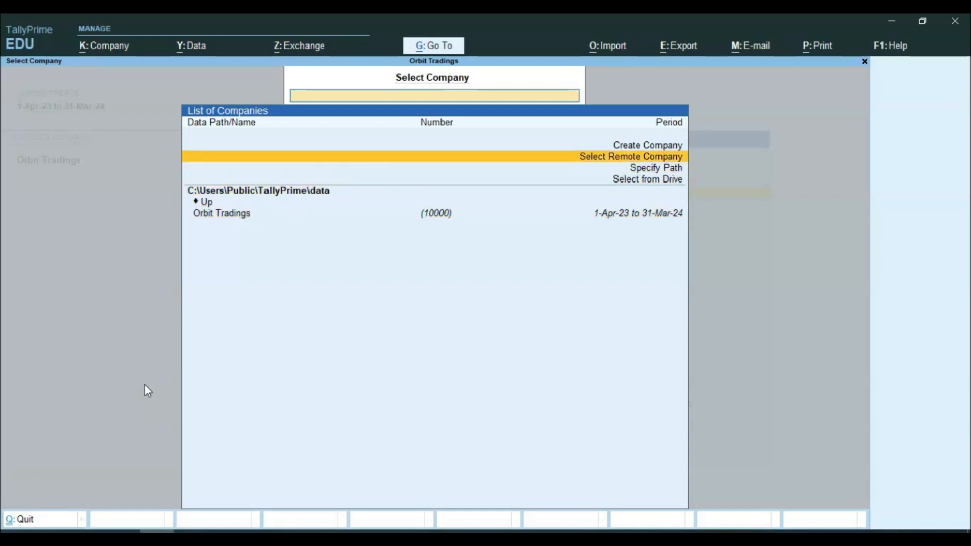
key("Return")
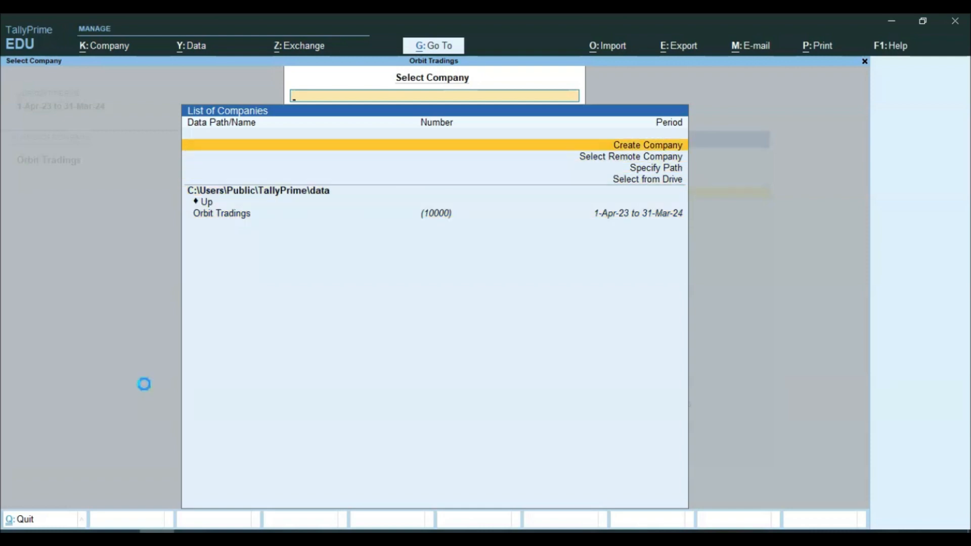
type("Gulf")
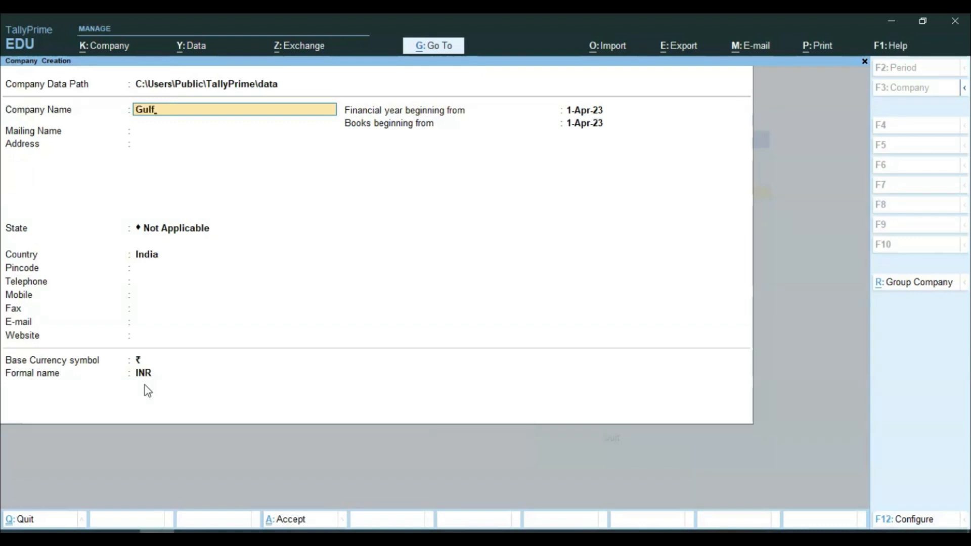
key("Return")
key("Return")
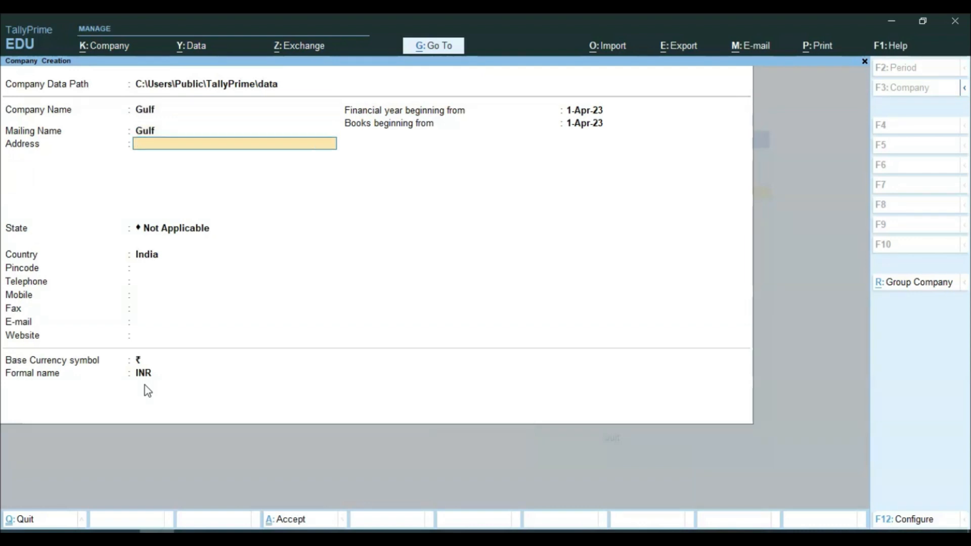
key("Return")
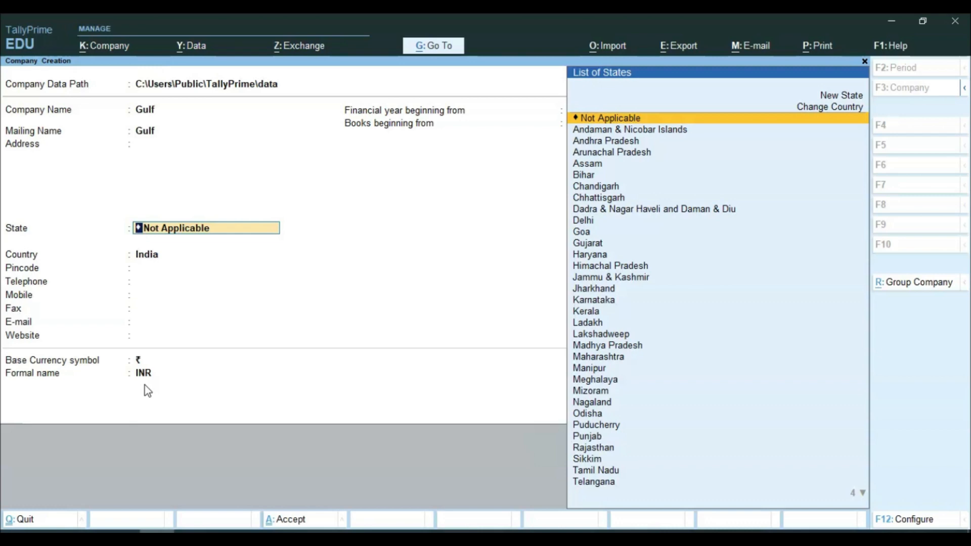
type("Du")
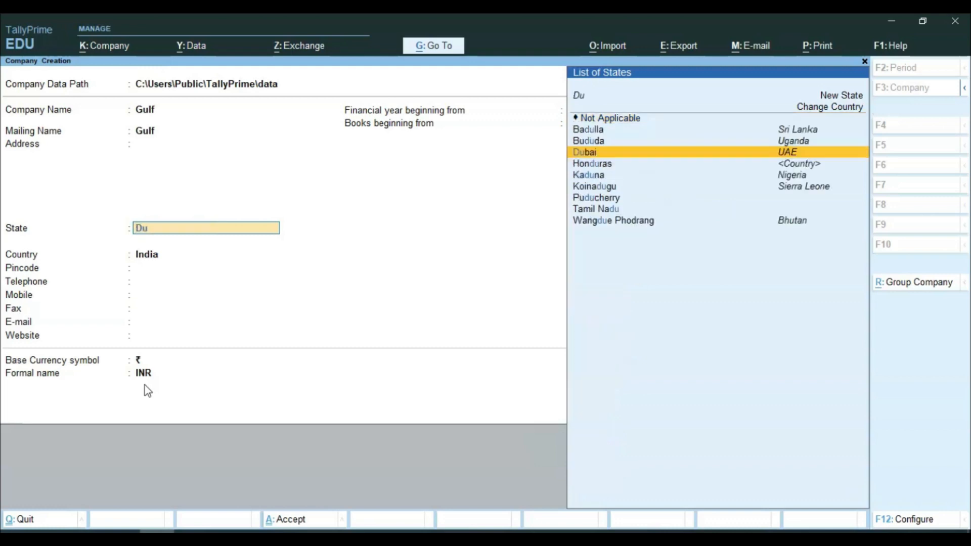
key("Return")
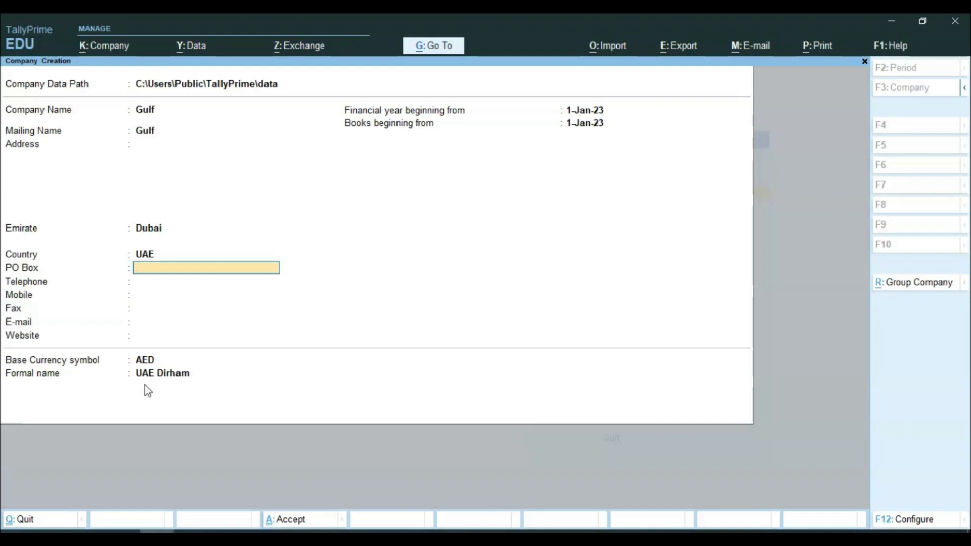
Step: Keep 1-Jan-23 as the financial year and books beginning dates
key("Return")
key("Return")
key("Return")
key("Return")
key("Return")
key("Return")
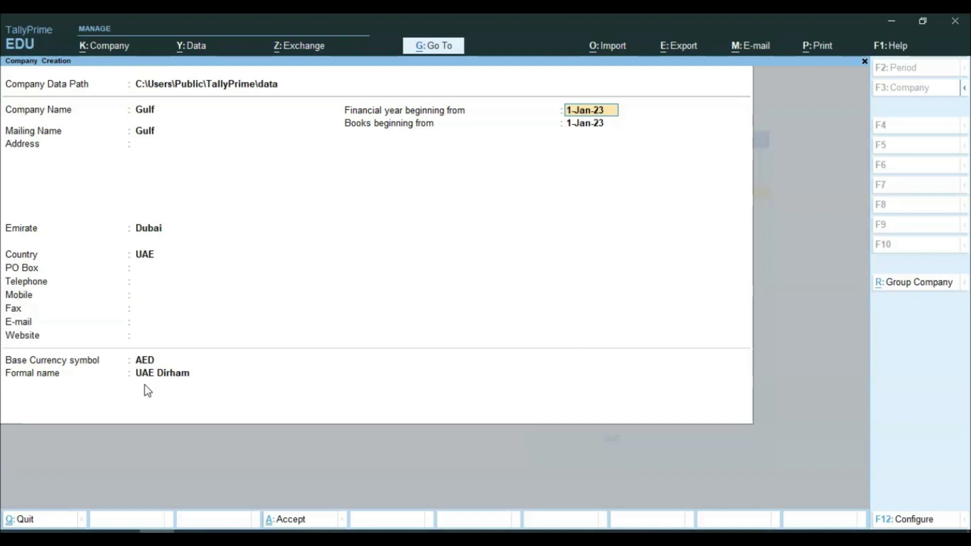
key("Return")
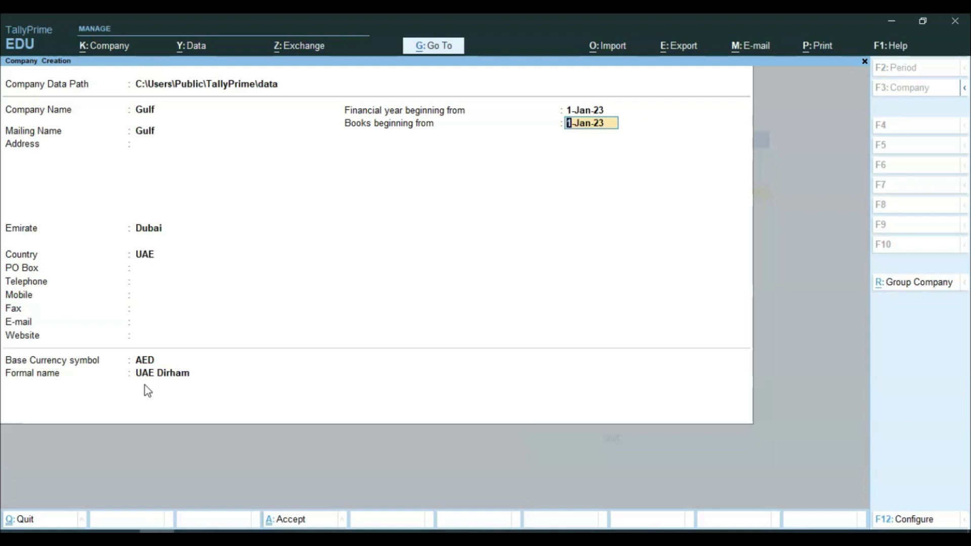
key("Return")
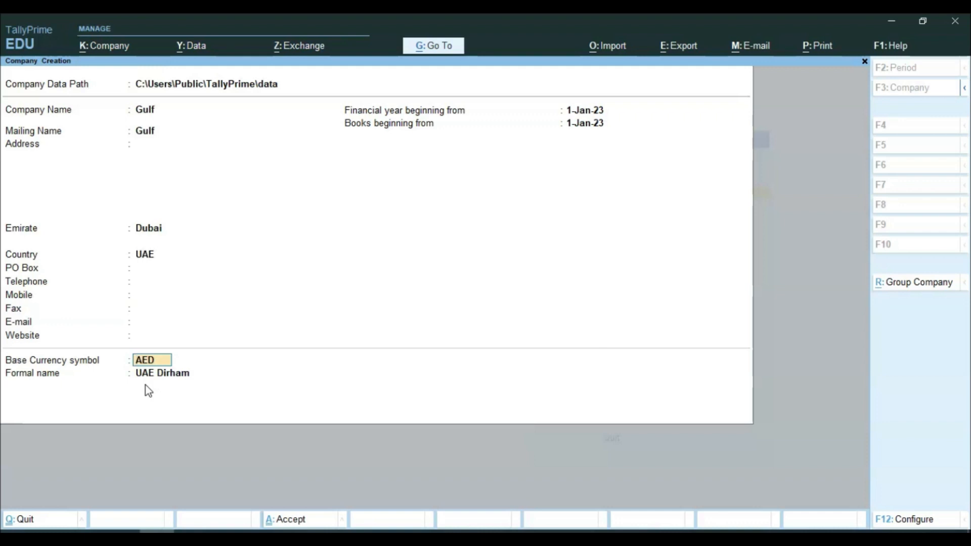
Step: Accept the Gulf company form and open VAT statutory details with Enable VAT set to Yes
key("Return")
key("Return")
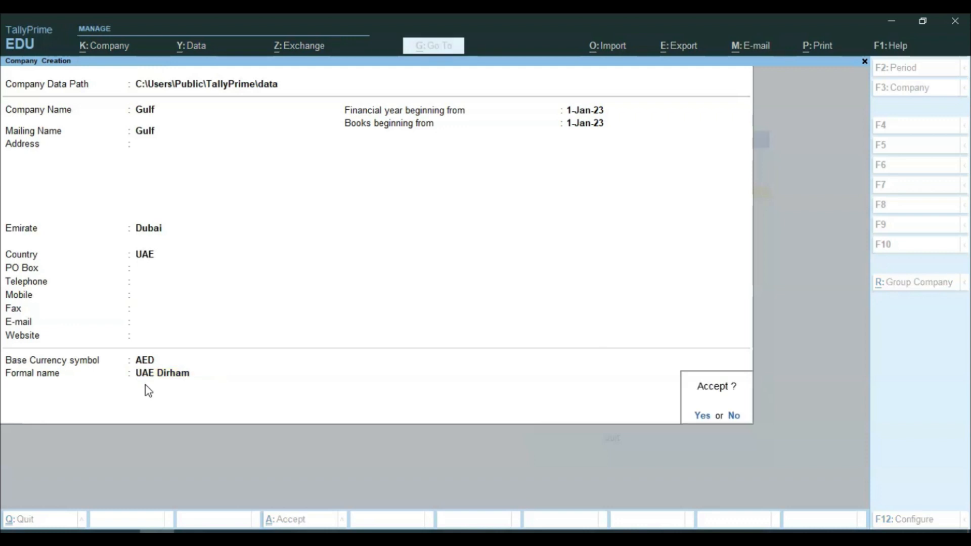
key("Return")
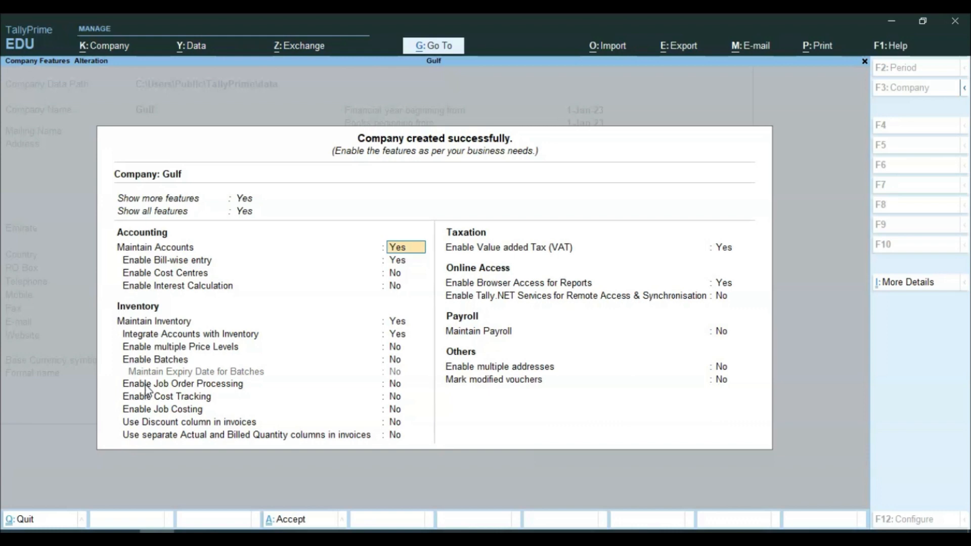
key("Down")
key("Down")
key("Down")
key("Down")
key("Down")
key("Down")
key("Down")
key("Down")
key("Down")
key("Down")
key("Down")
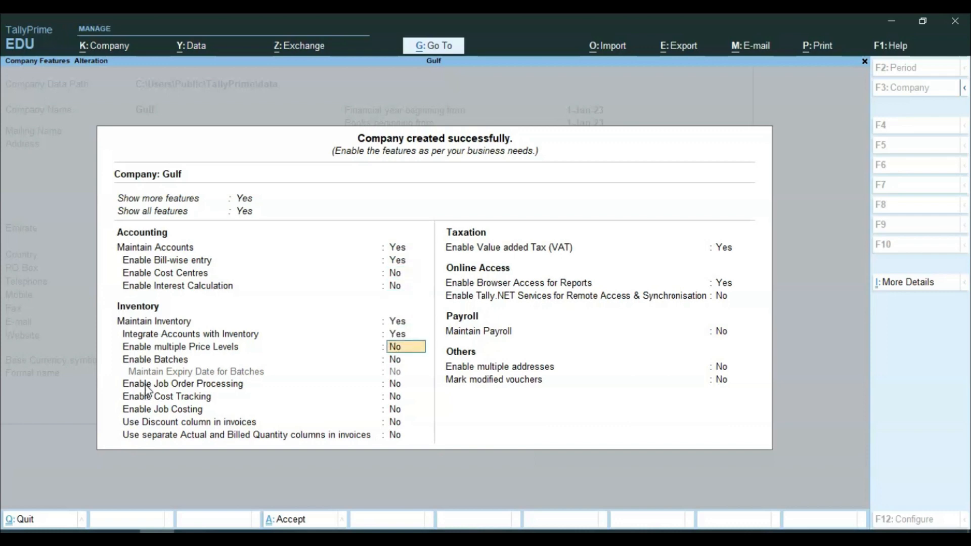
key("Down")
key("Down")
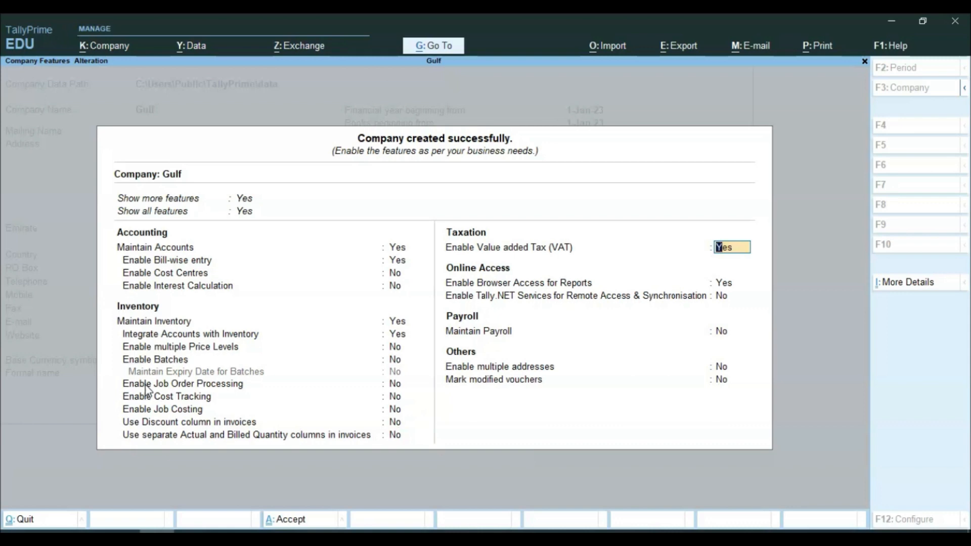
key("Return")
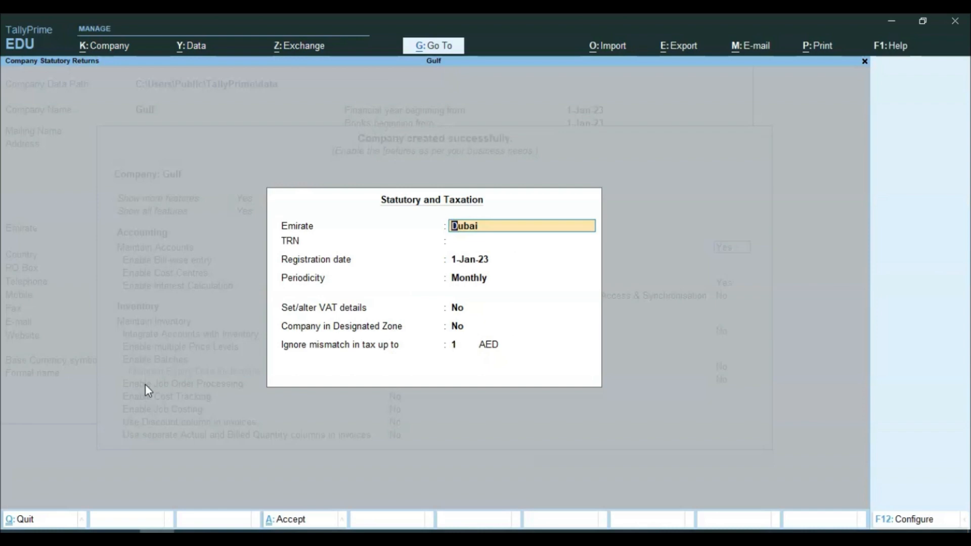
Step: Keep Dubai, enter the company's TRN, keep 1-Jan-23 registration date and Monthly periodicity
key("Return")
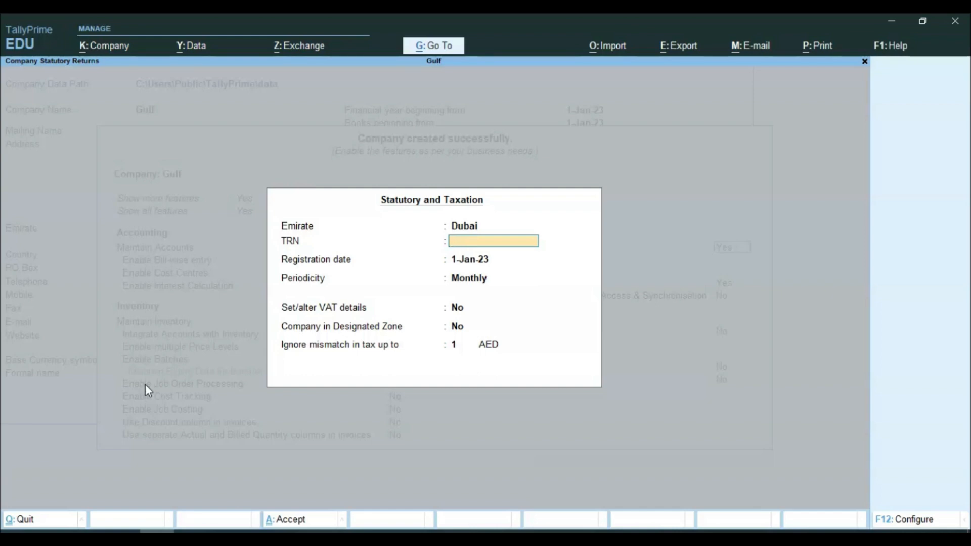
key("Return")
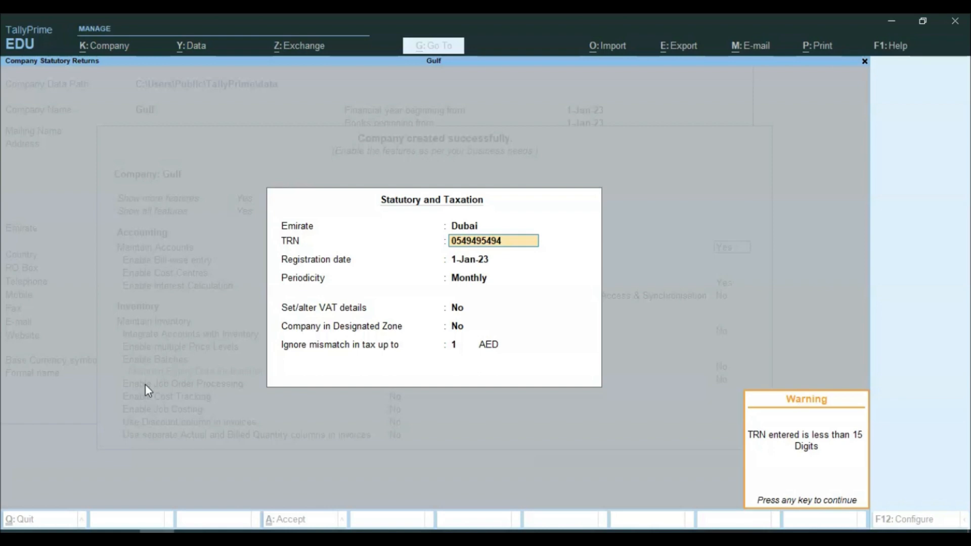
key("Return")
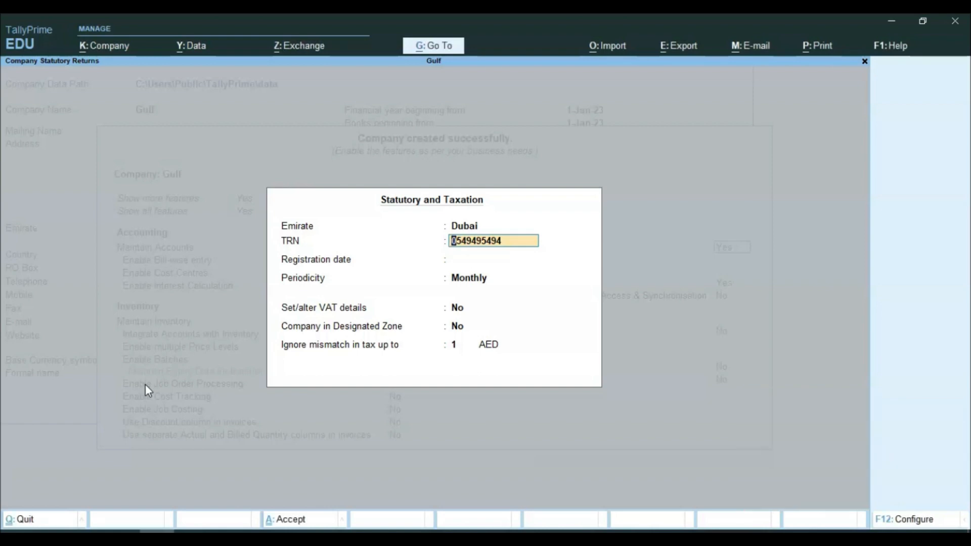
key("Return")
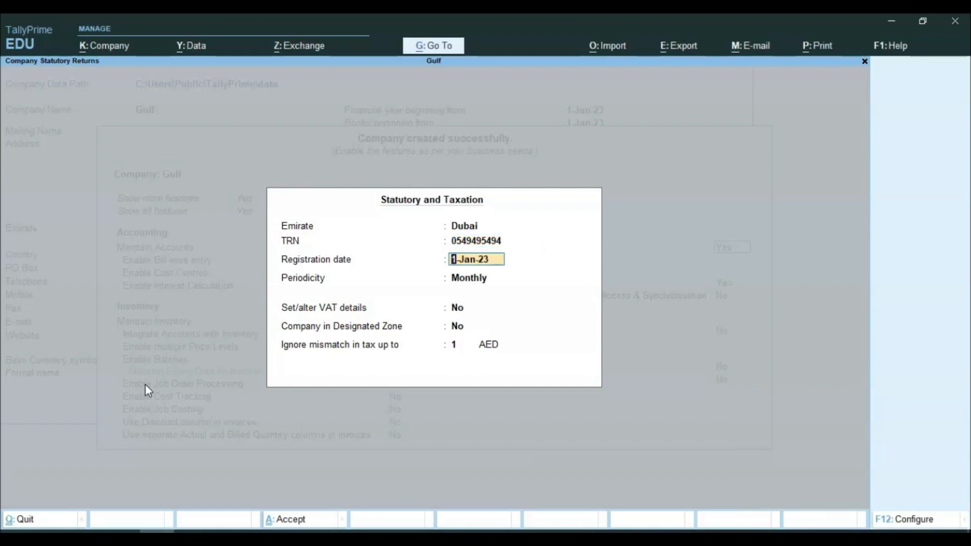
key("Return")
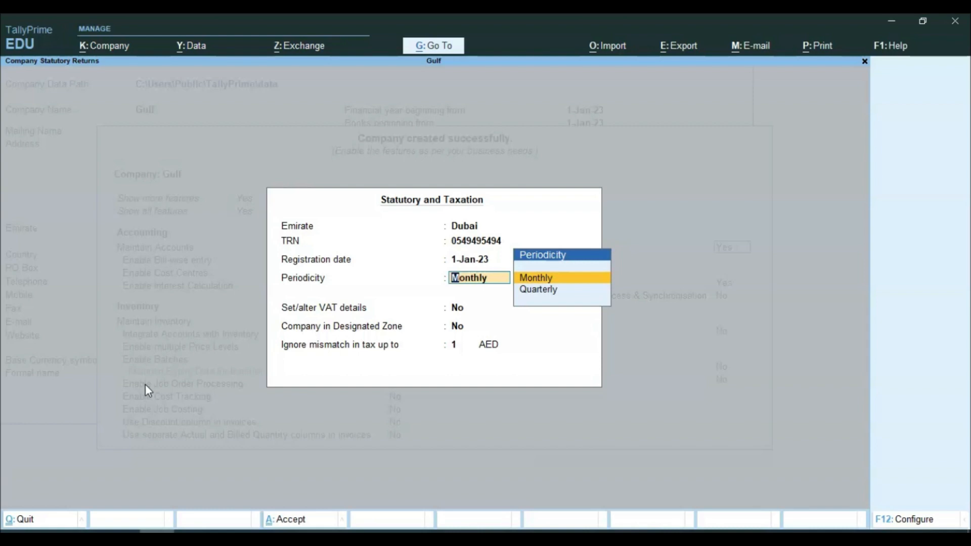
key("Return")
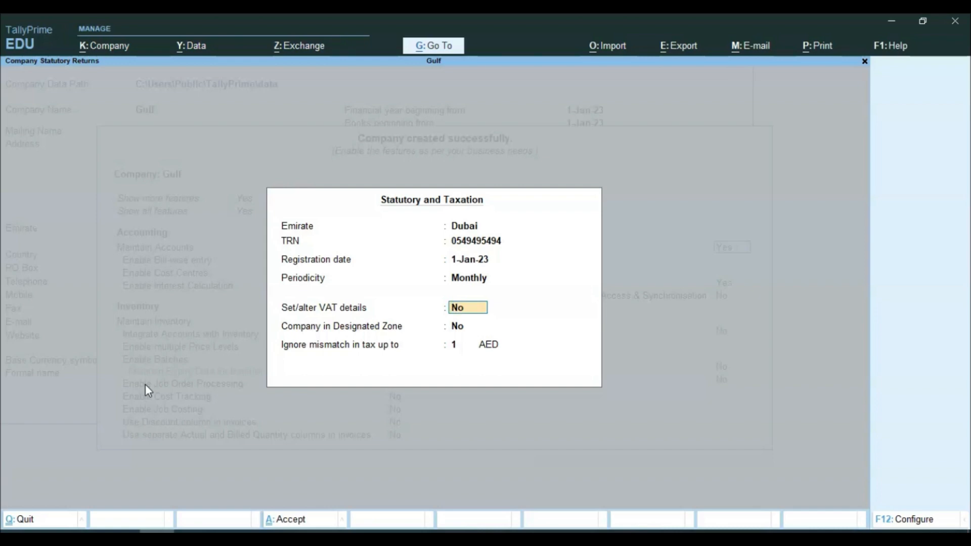
Step: Set VAT rate details to Taxable at 5%, outside a designated zone, and accept
type("y")
key("Return")
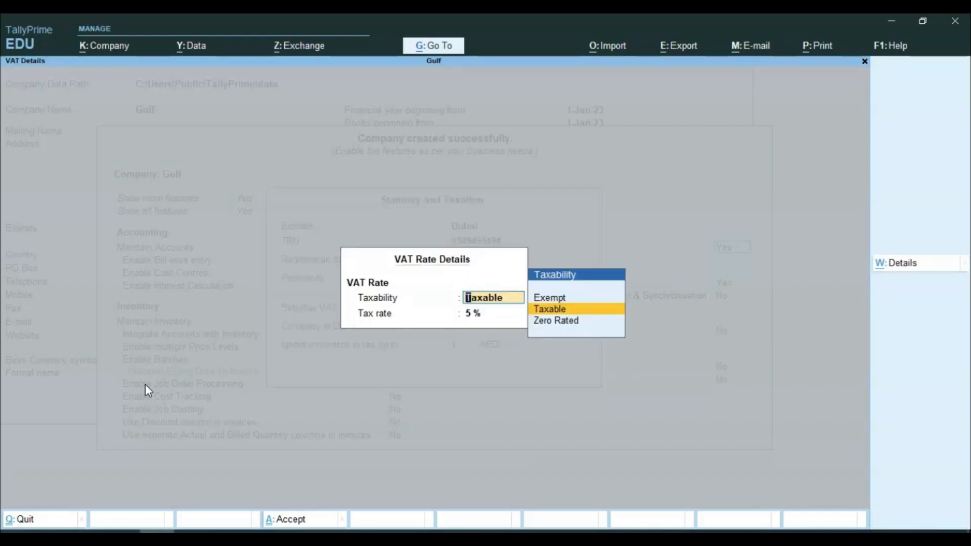
key("Return")
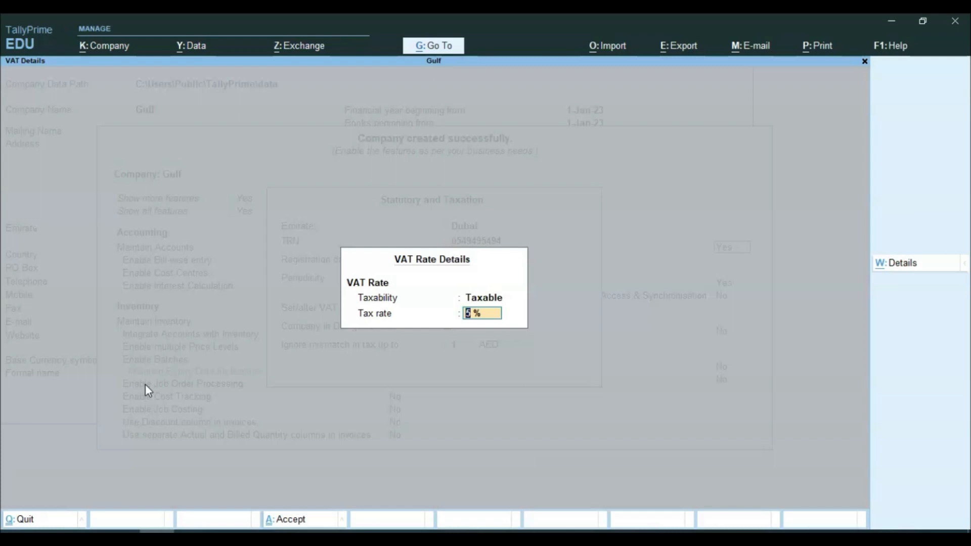
key("Return")
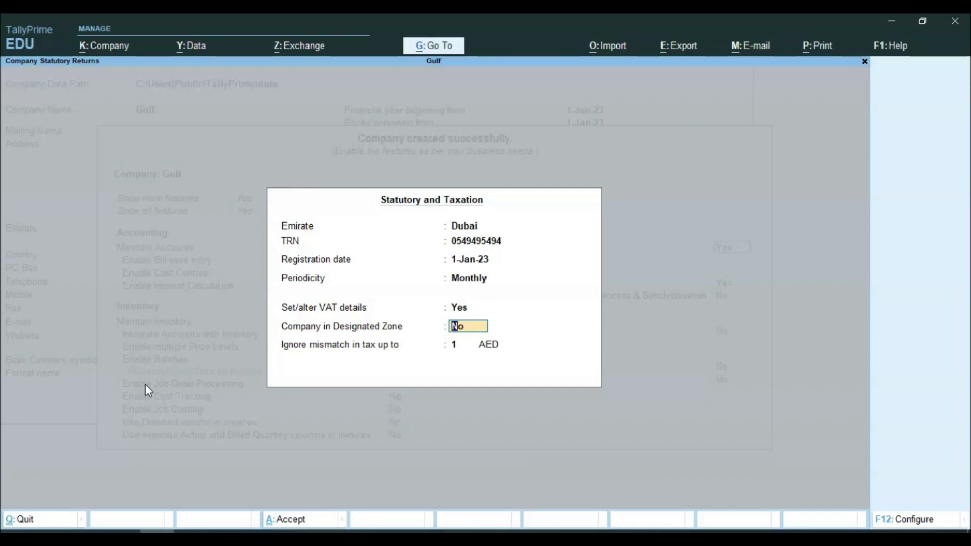
key("Return")
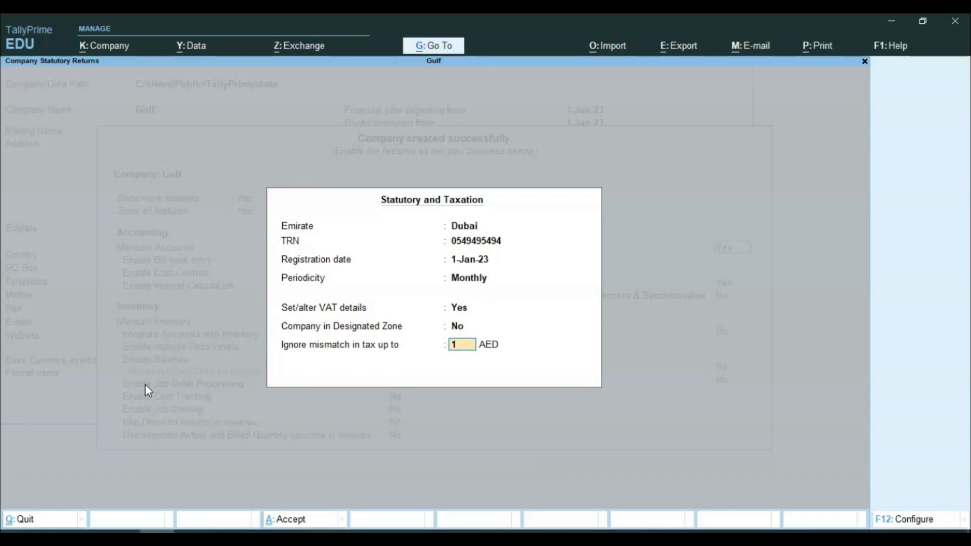
key("Return")
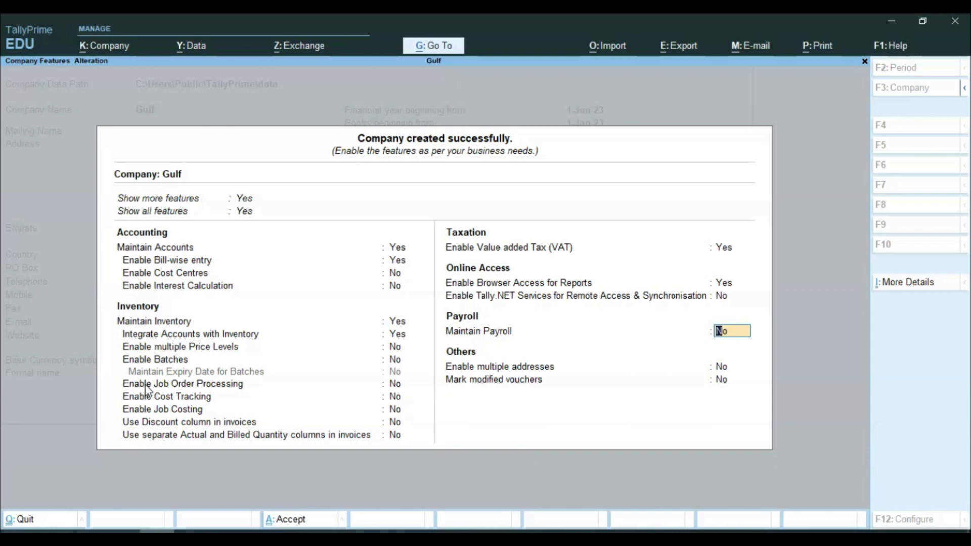
Step: Save the Gulf company features and bring up the Gulf VAT Practical Questions PDF
key("ctrl")
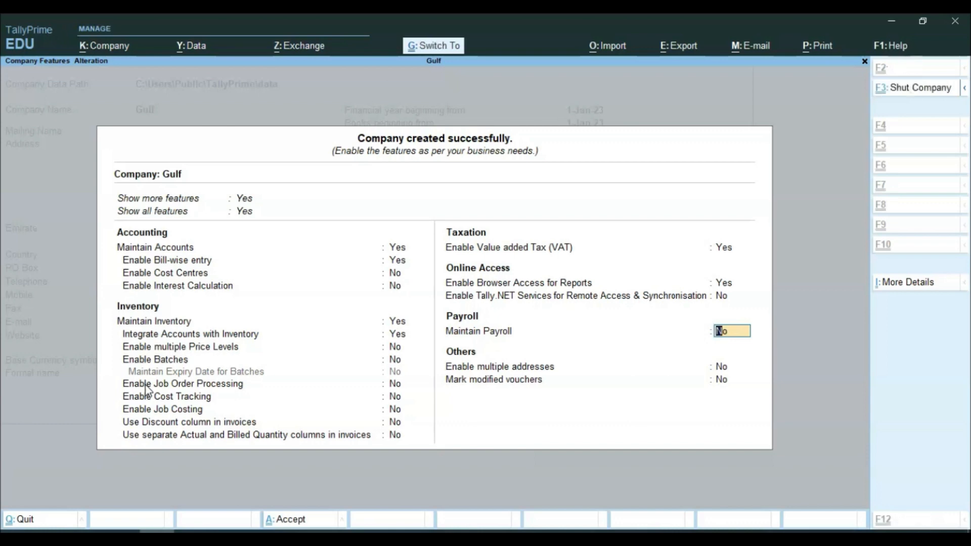
key("ctrl+a")
left_click(140, 333)
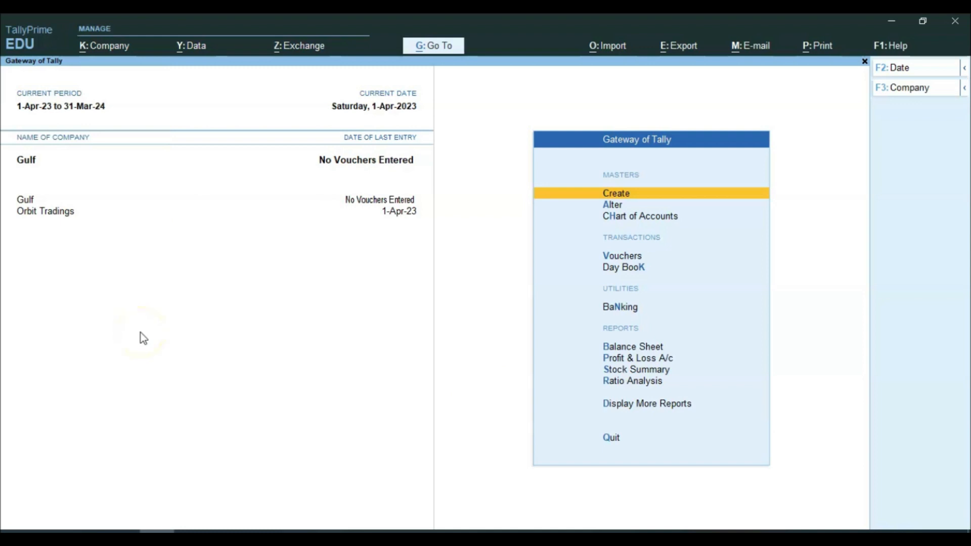
left_click(175, 529)
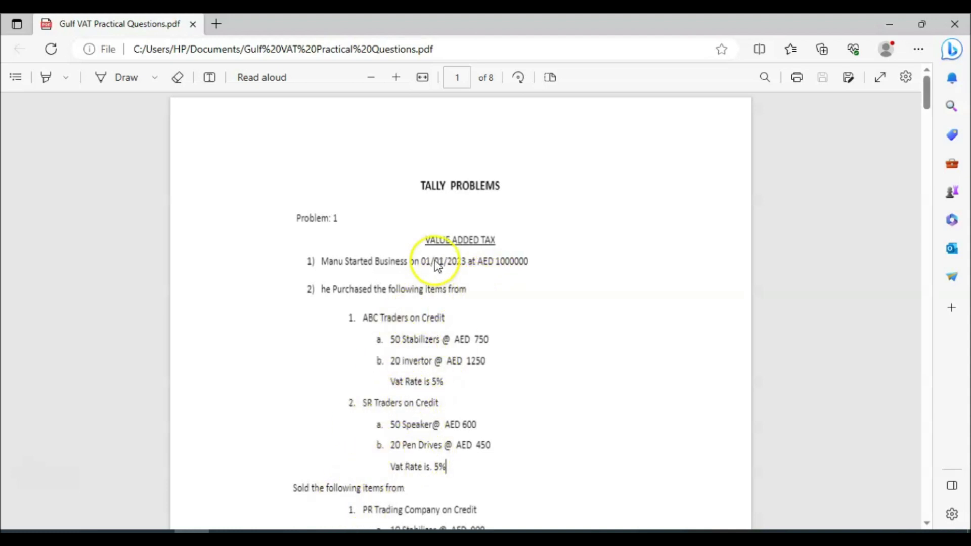
Step: Switch from the Edge PDF back to TallyPrime's Gateway of Tally
key("alt+Tab")
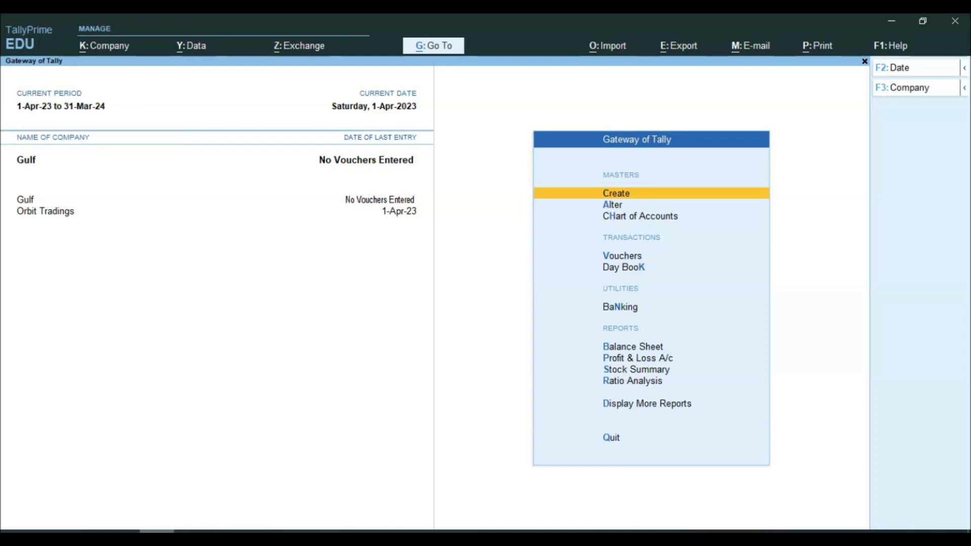
Step: Create an Input Vat ledger under Duties & Taxes with VAT duty type, then begin naming Output Vat
key("Return")
key("Down")
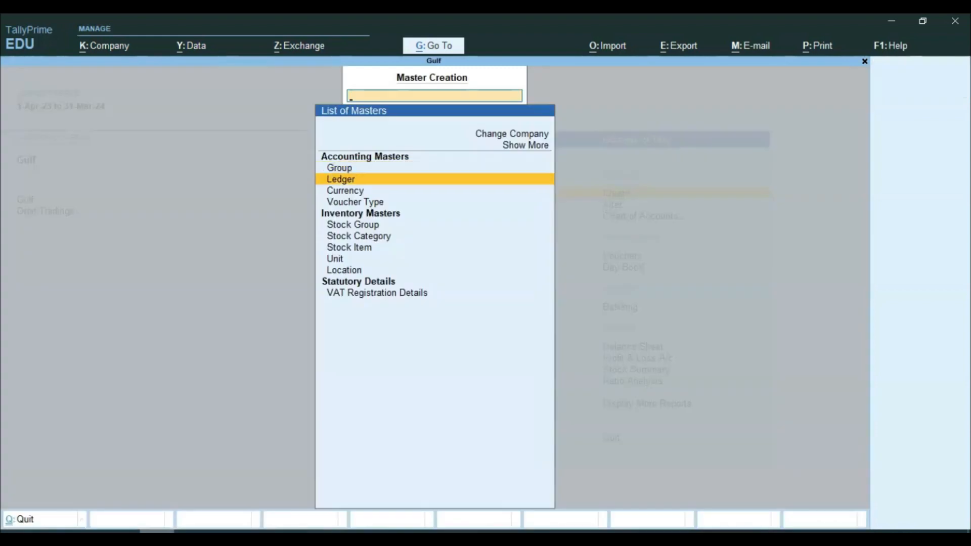
key("Return")
type("Input")
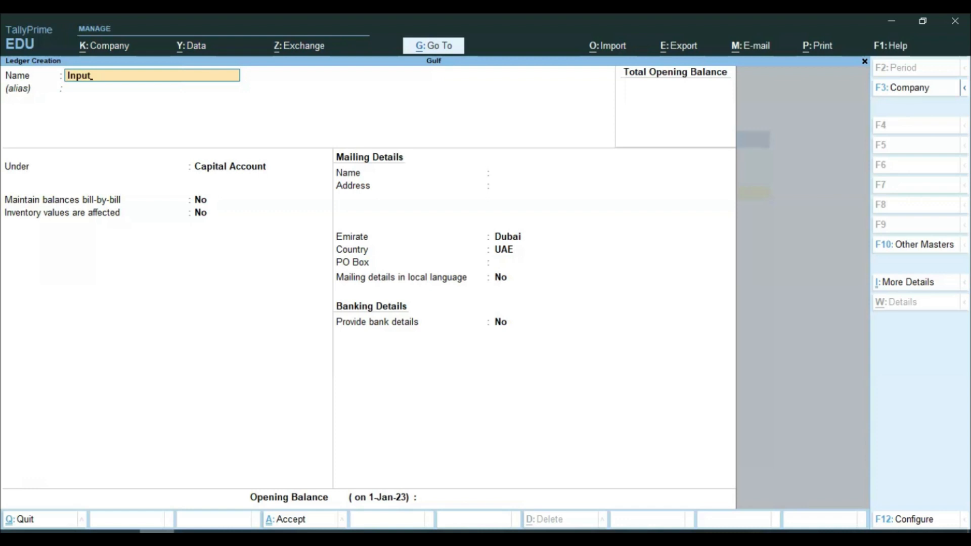
type(" Vat")
key("Return")
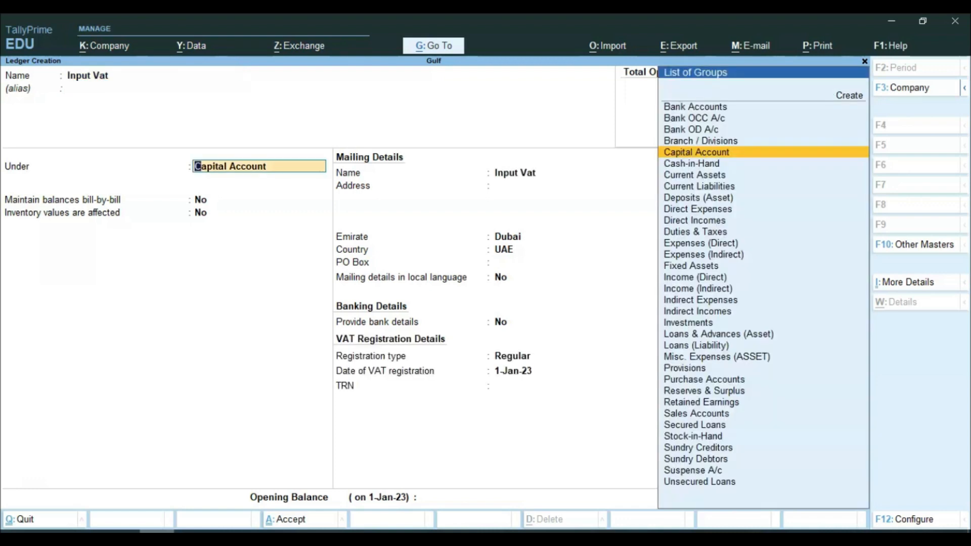
type("Du")
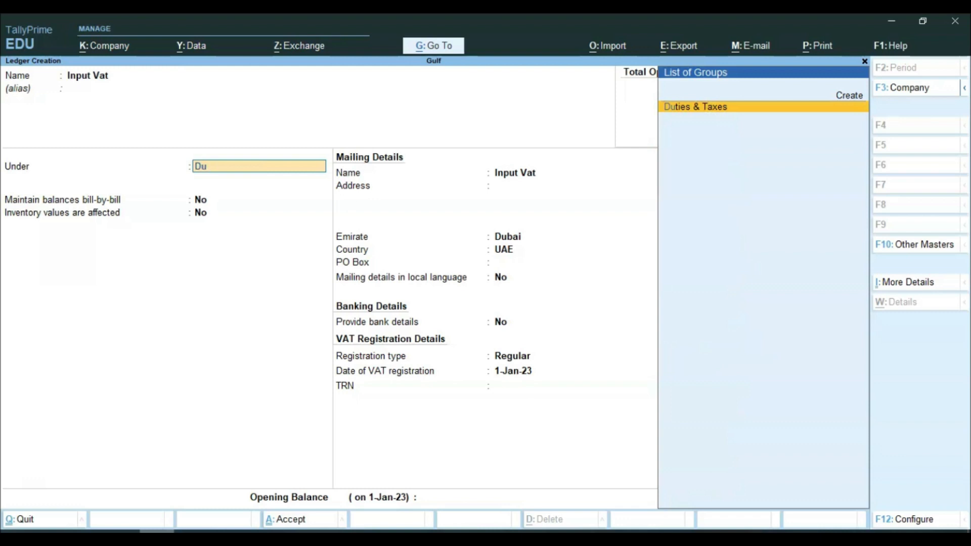
key("Return")
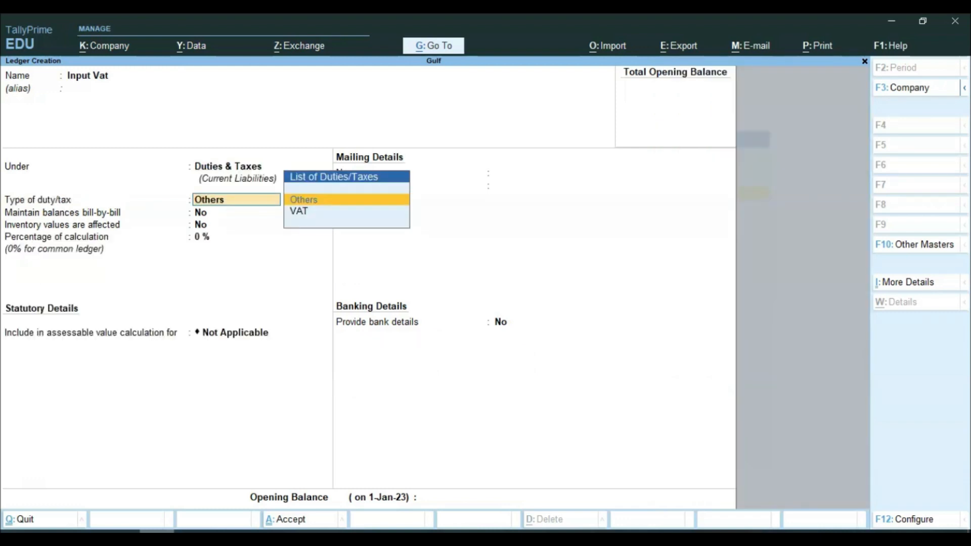
key("Down")
key("Return")
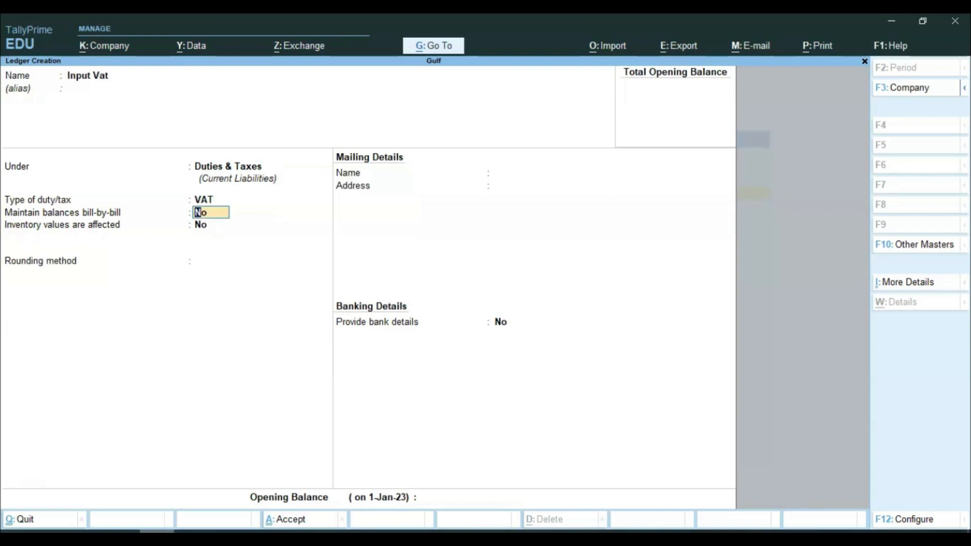
key("Return")
key("Return")
key("Return")
key("Return")
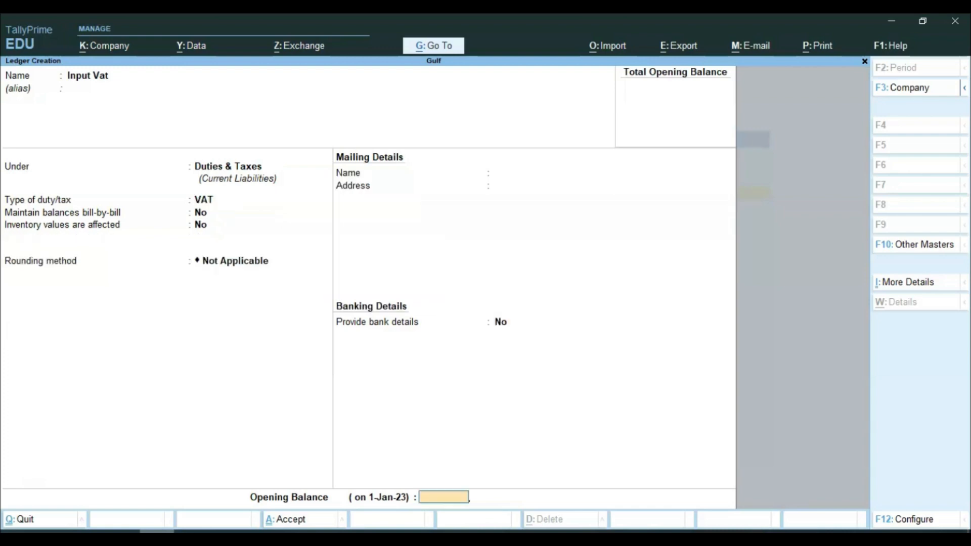
key("Return")
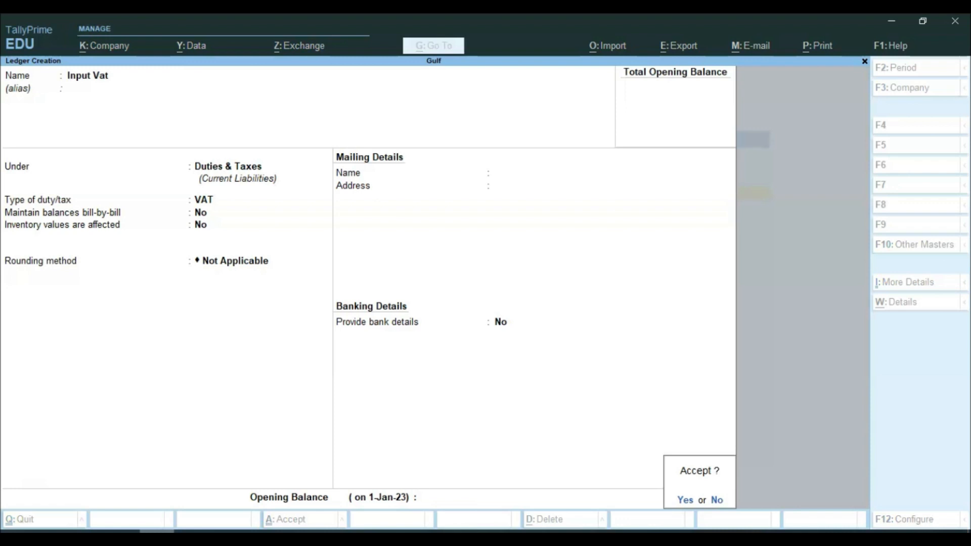
key("Return")
type("Output Vat")
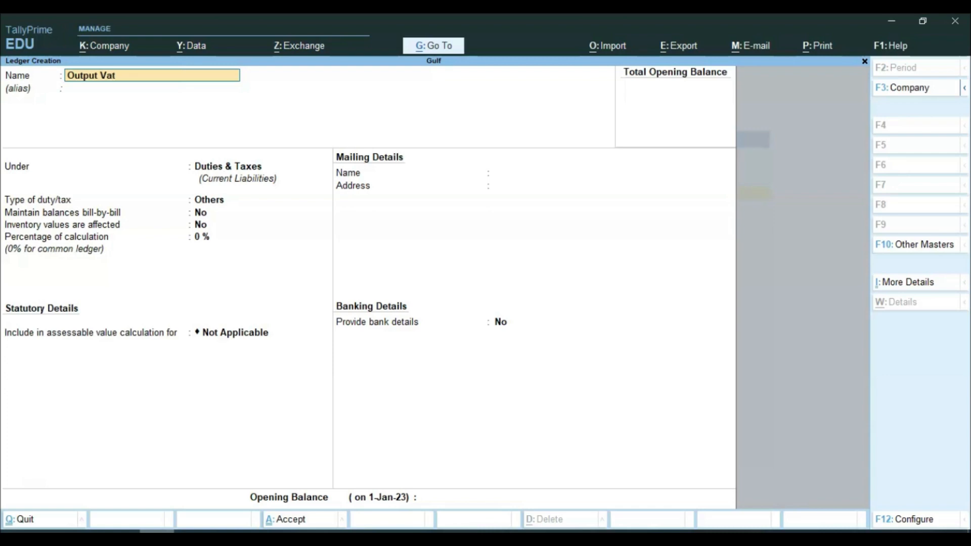
Step: Save the Output Vat ledger under Duties & Taxes with duty type VAT, then exit
key("Return")
key("Return")
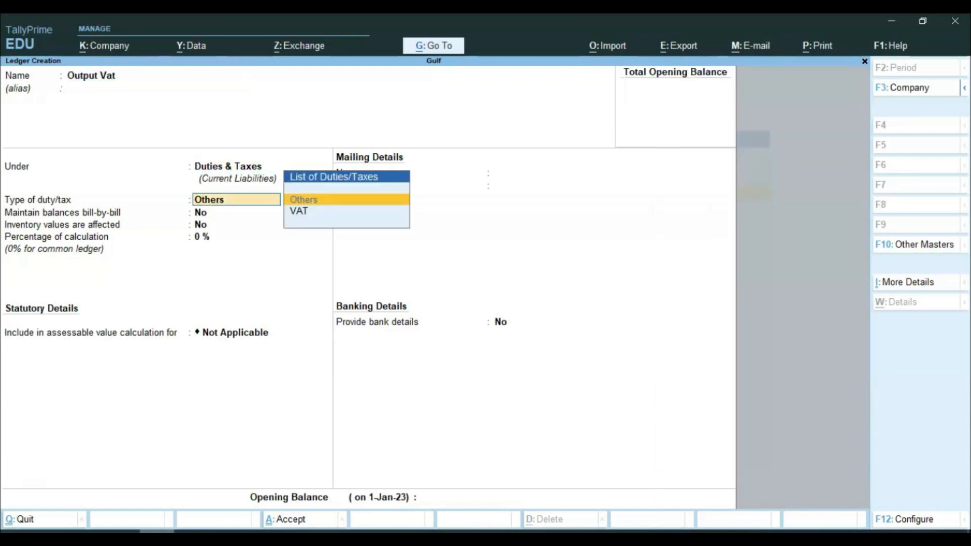
key("Down")
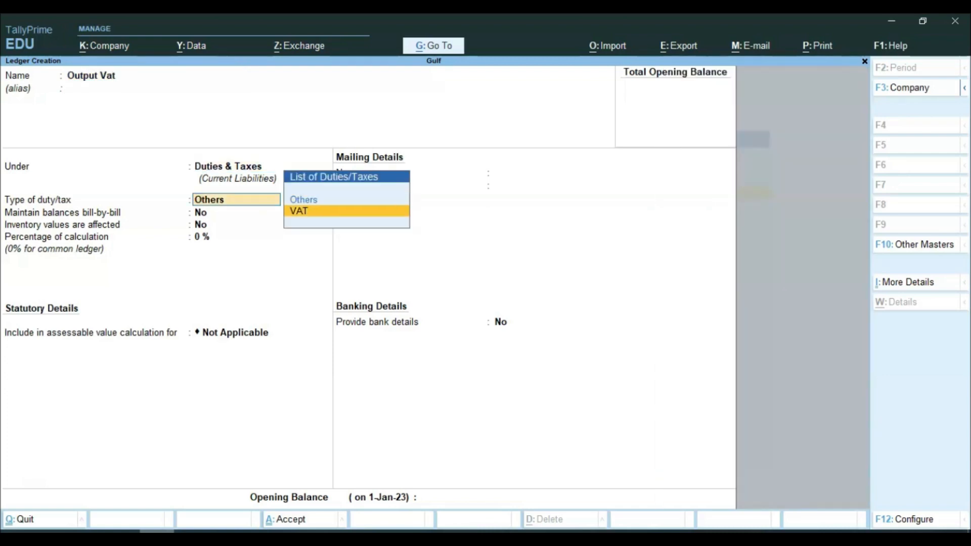
key("Return")
key("Return")
key("Return")
key("Return")
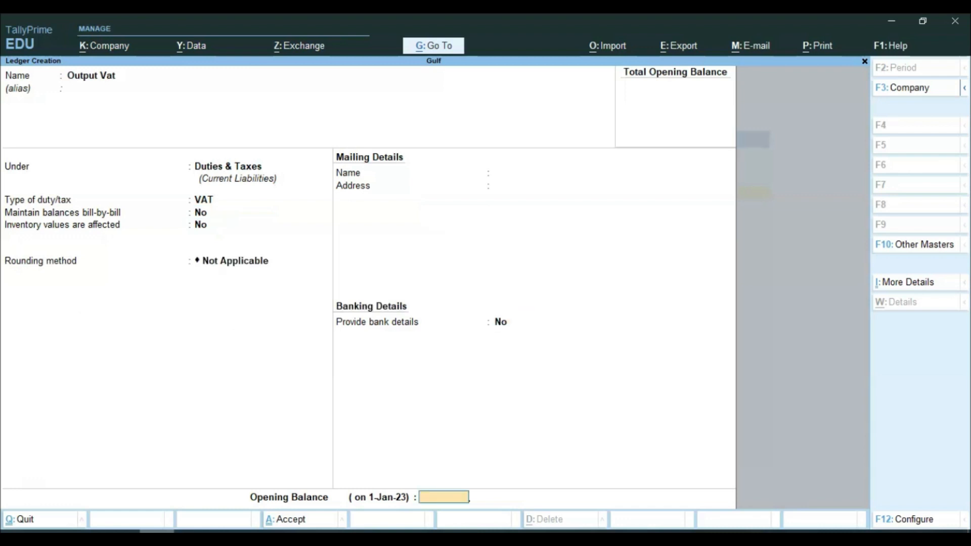
key("Return")
key("Return")
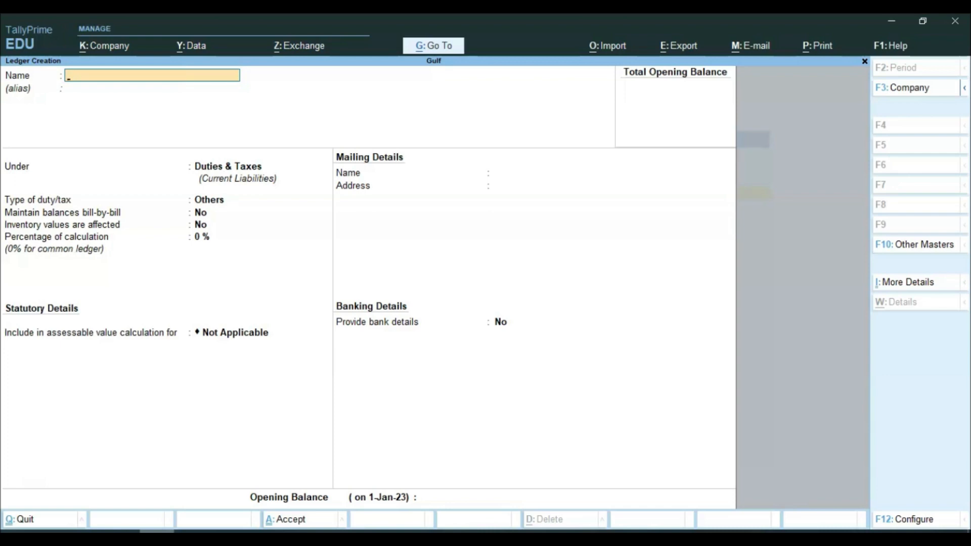
key("Escape")
key("Escape")
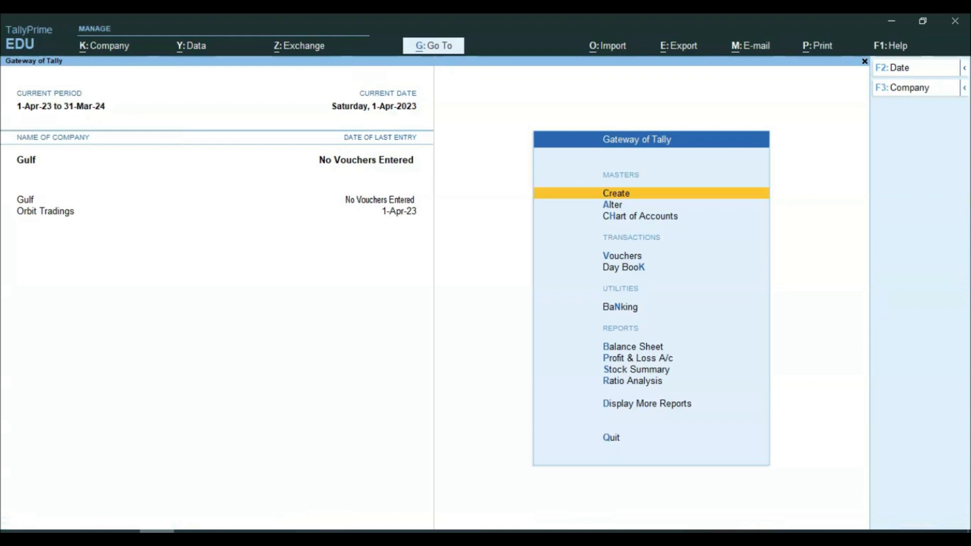
left_click(190, 539)
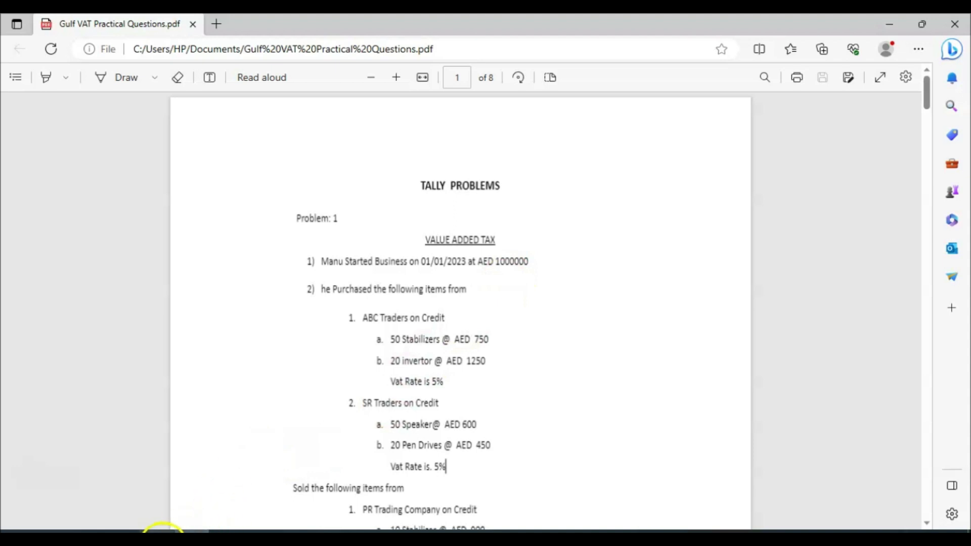
left_click(163, 536)
key("Down")
key("Down")
key("Down")
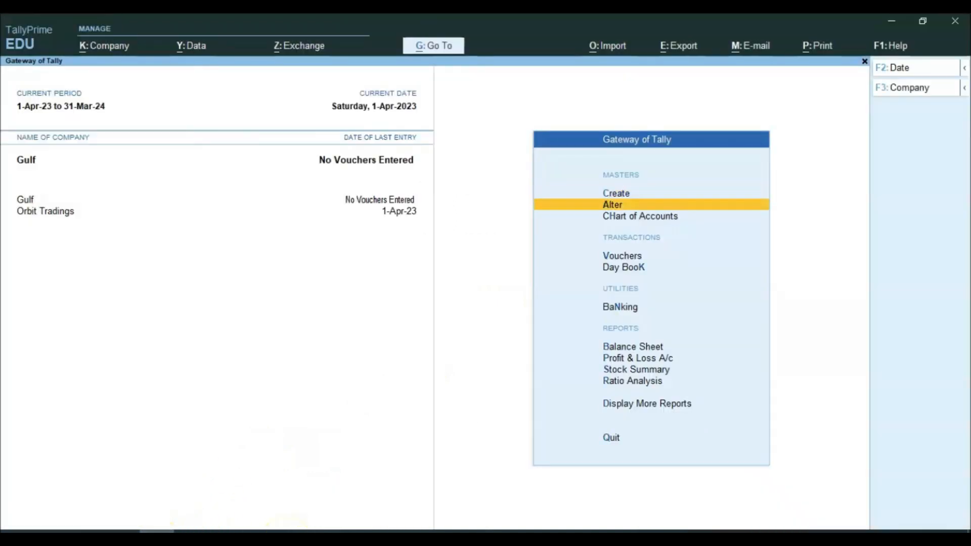
Step: In a Receipt voucher, create a Capital ledger under Capital Account
key("Return")
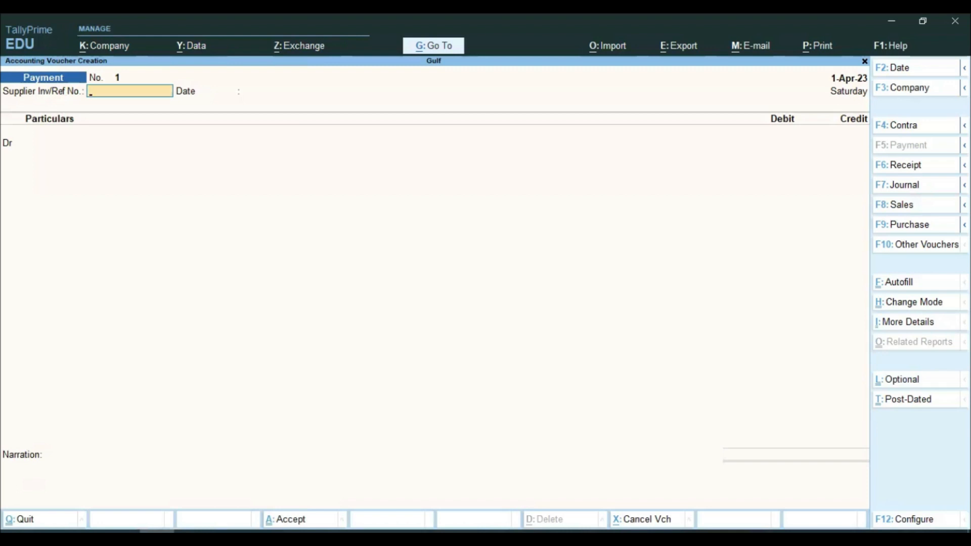
key("F6")
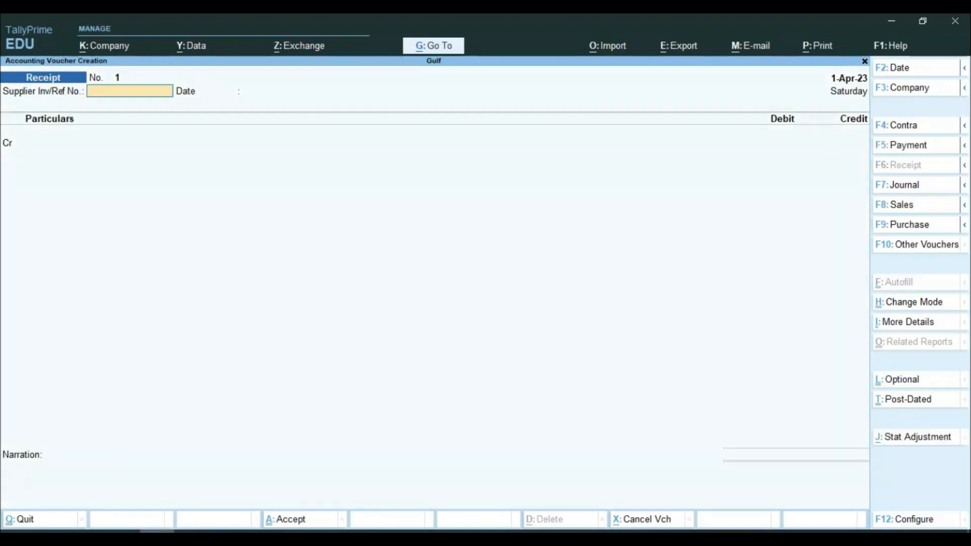
key("Return")
key("Return")
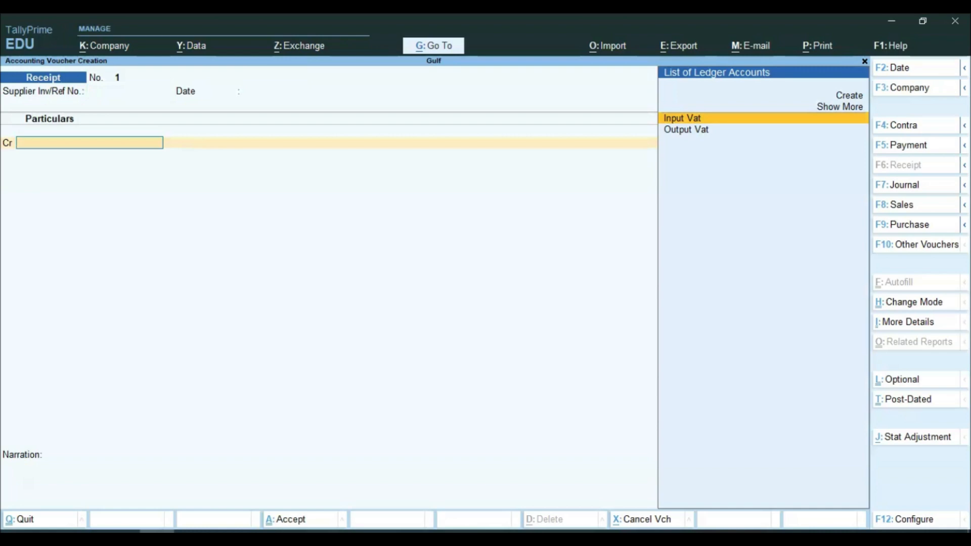
key("alt+c")
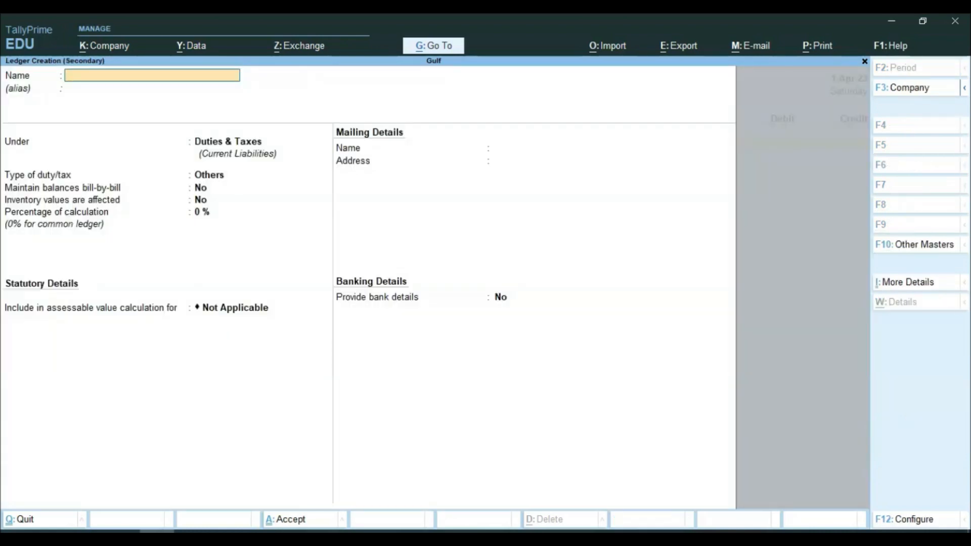
type("Capital")
key("Return")
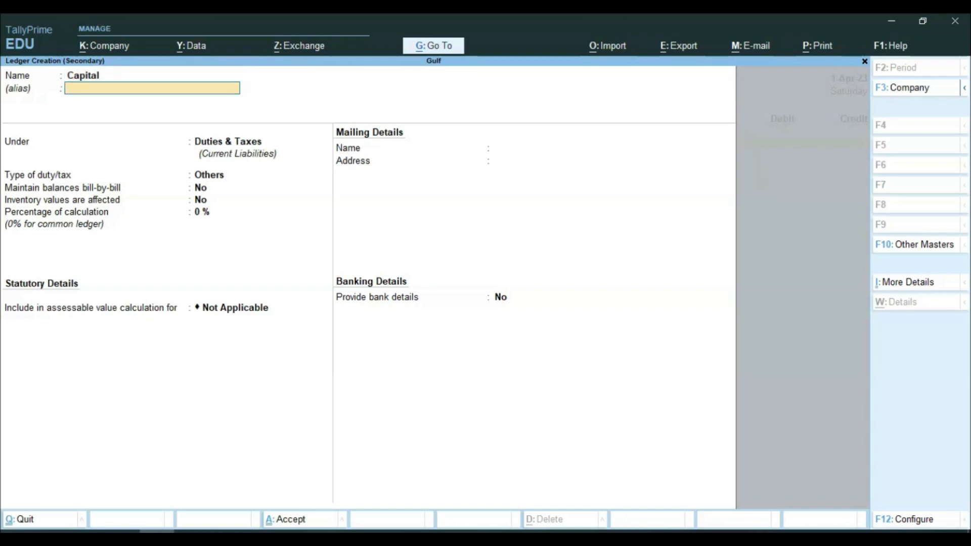
key("Return")
type("Cap")
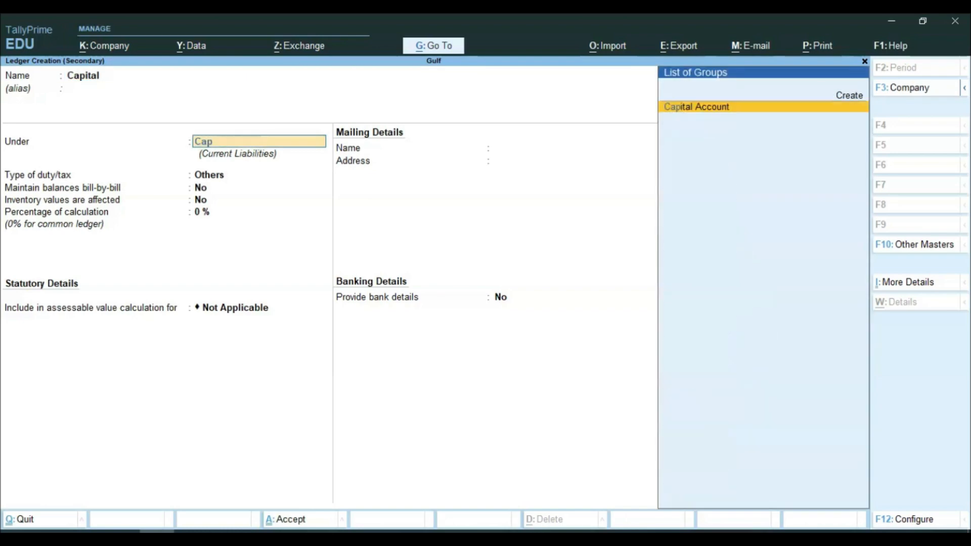
type("i")
key("Return")
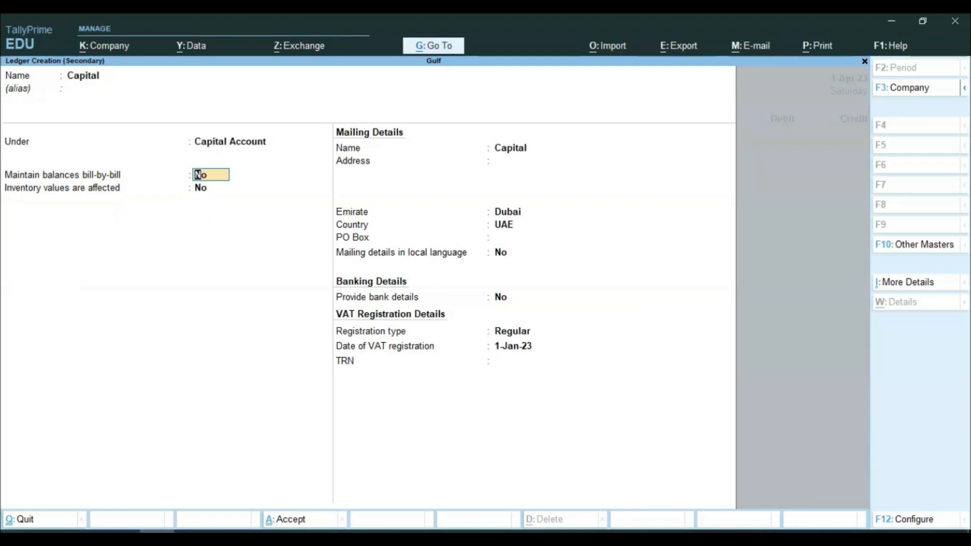
key("ctrl+a")
Step: Credit Capital 100,000 and debit Cash, save the receipt, and bring up the PDF
key("Return")
type("100000")
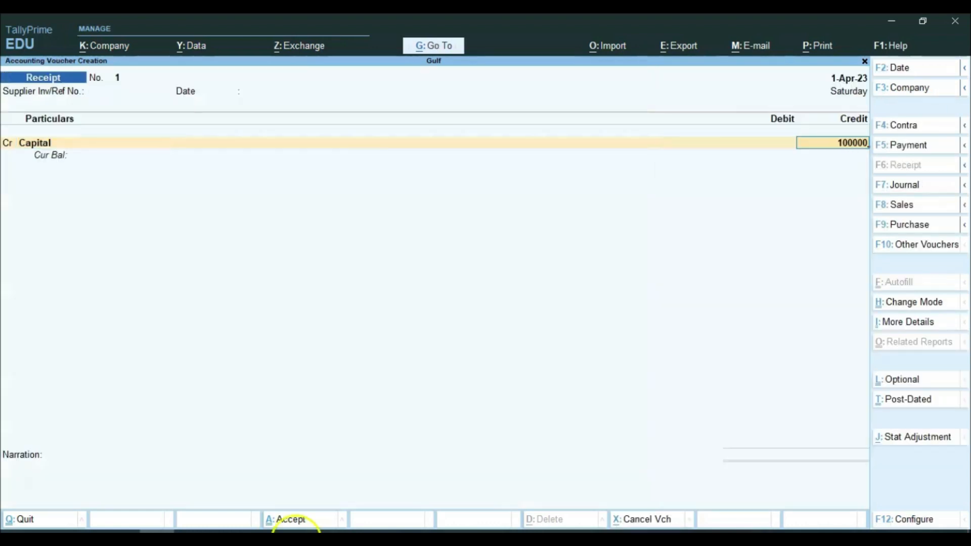
key("Return")
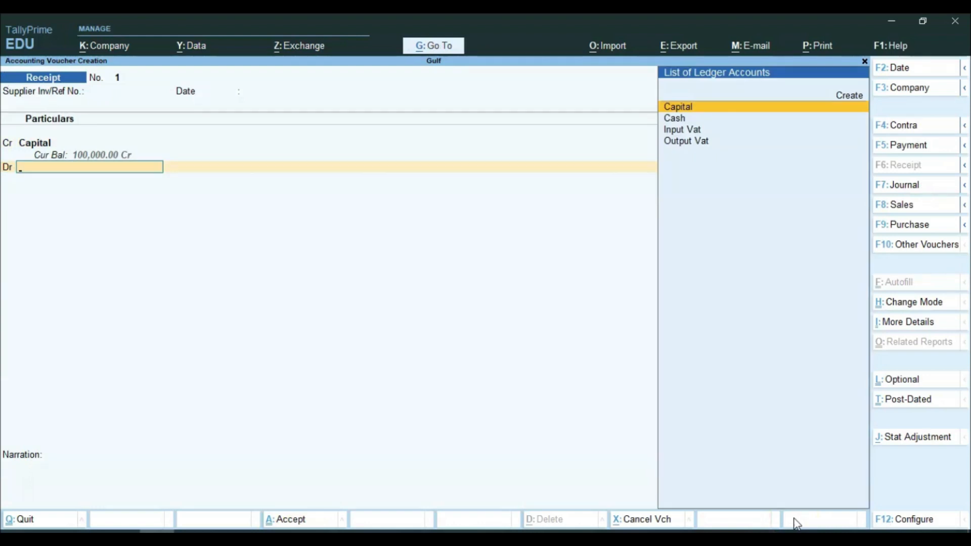
key("Down")
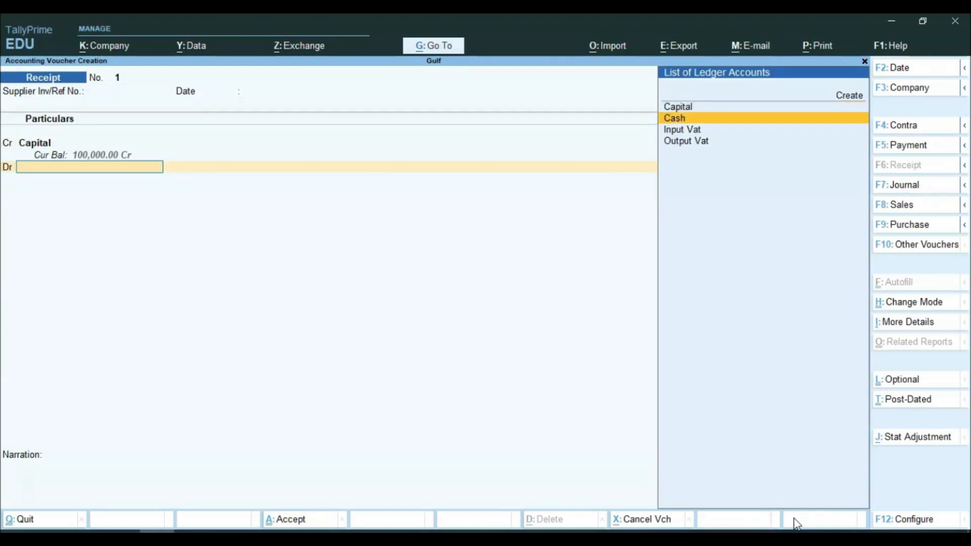
key("Return")
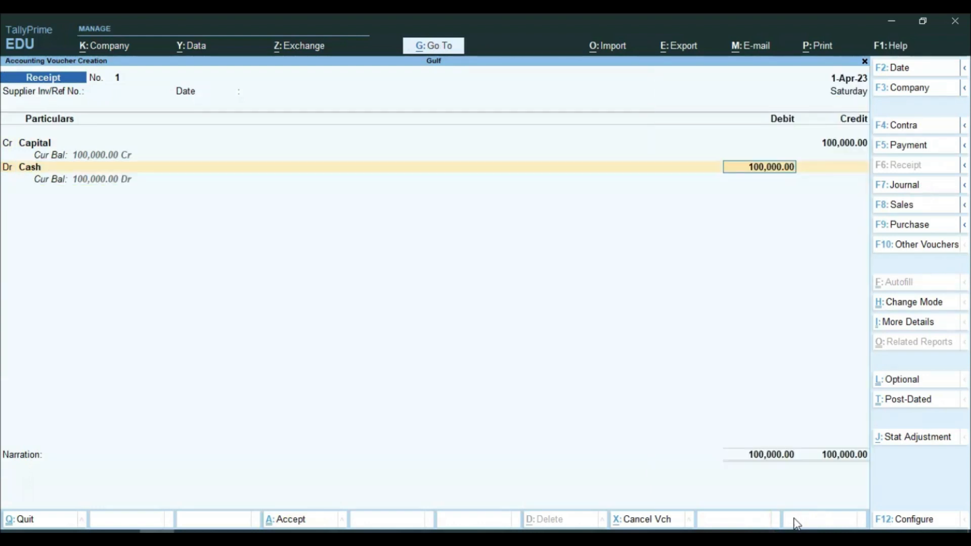
key("Return")
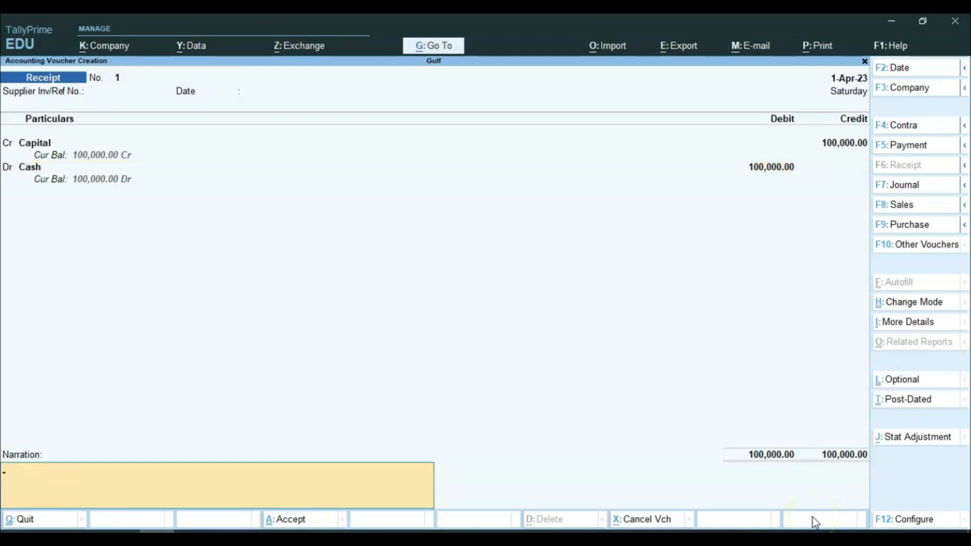
key("Return")
key("Return")
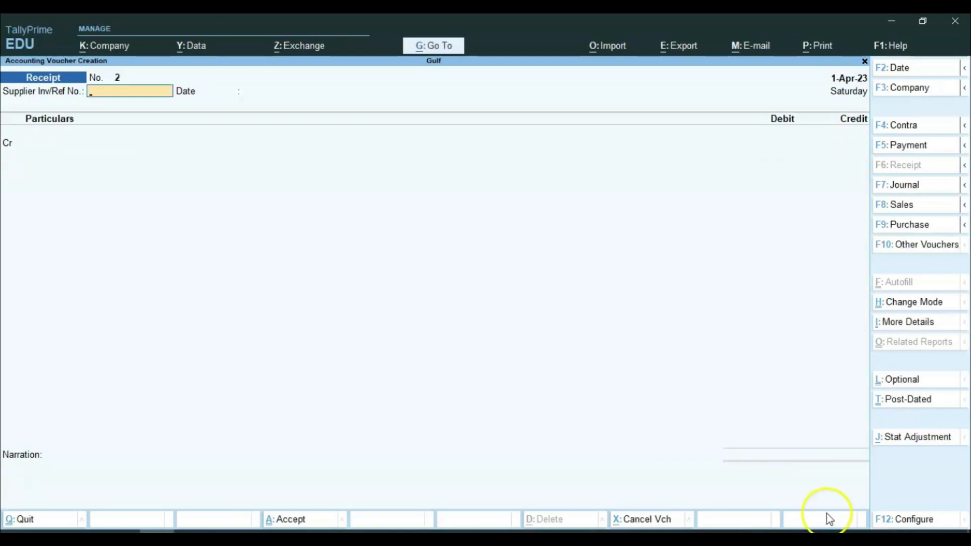
left_click(276, 528)
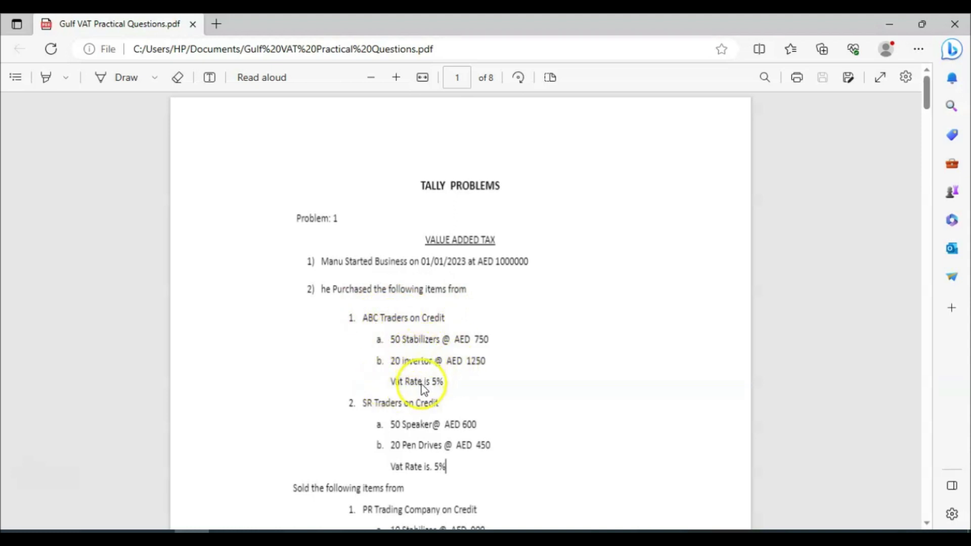
Step: Return from the VAT problem PDF to TallyPrime's blank Receipt voucher No. 2
key("alt+Tab")
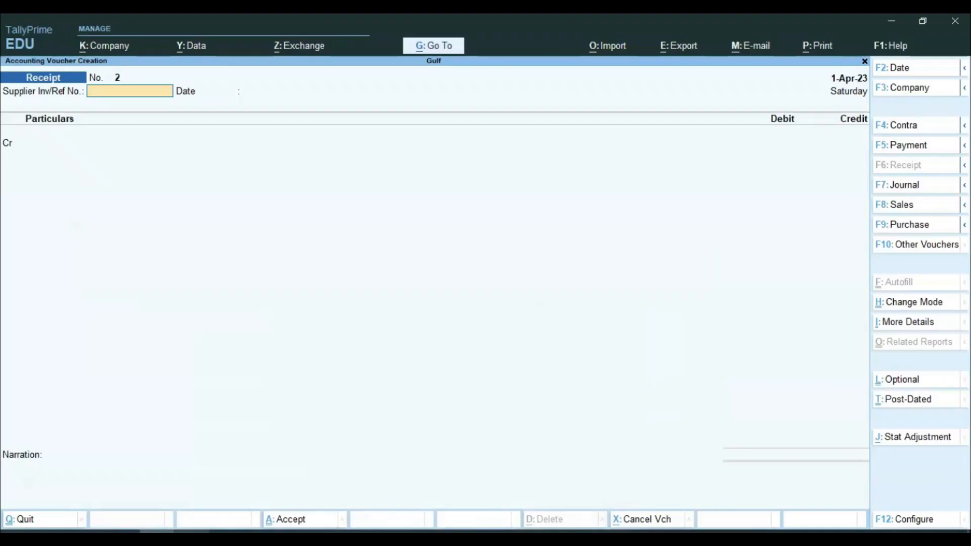
Step: Start a Purchase voucher with new party ledger ABC Traders under Sundry Creditors
key("F9")
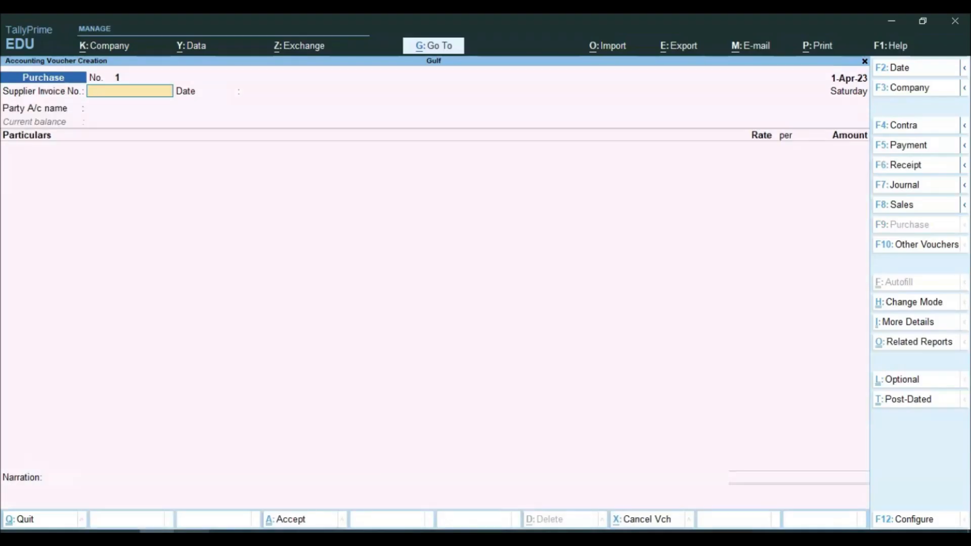
key("Return")
key("Return")
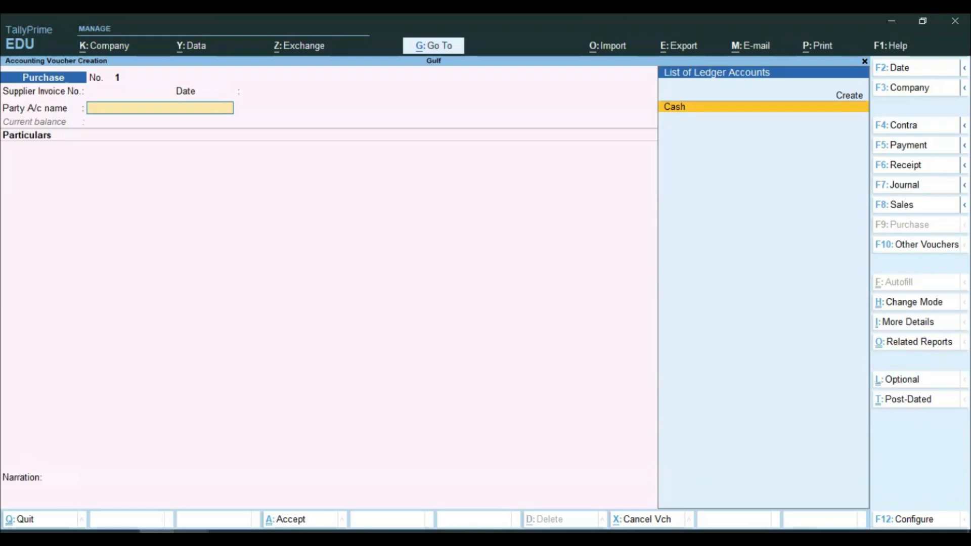
key("alt+c")
type("A")
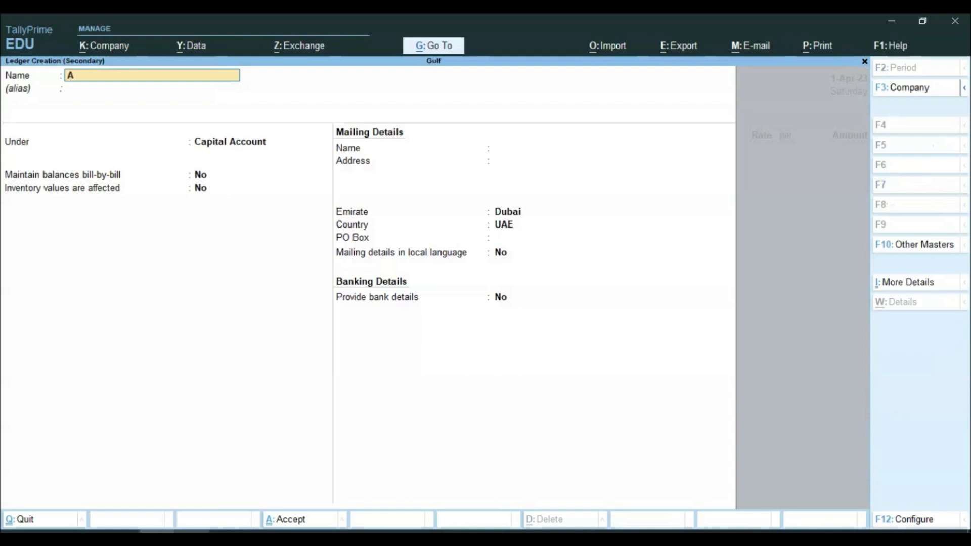
type("BC Traders")
key("Return")
key("Return")
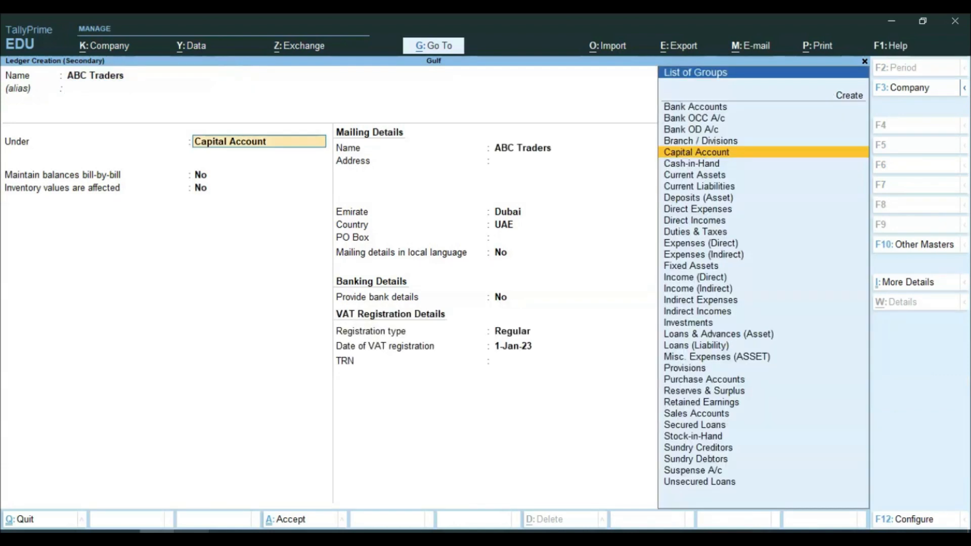
type("Su")
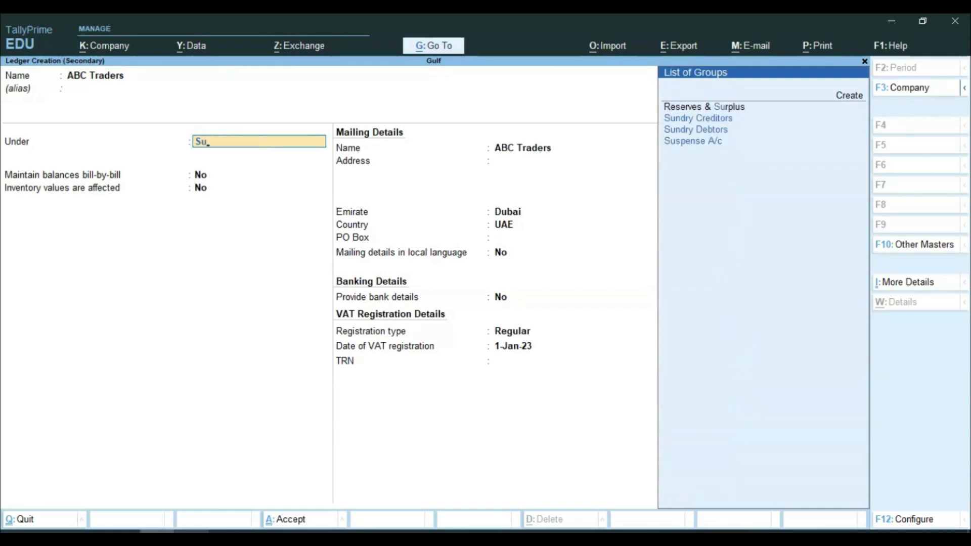
key("Down")
key("Down")
key("Up")
key("Return")
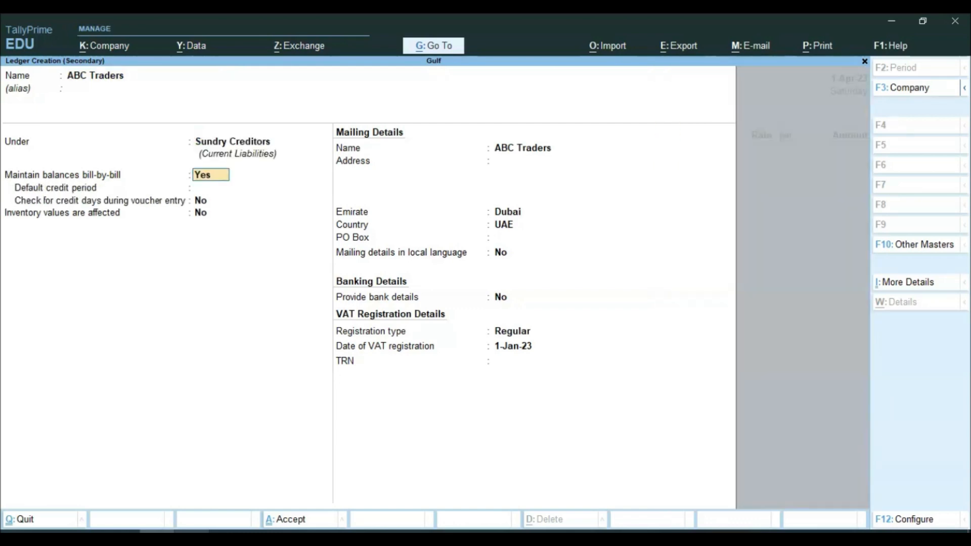
key("ctrl+a")
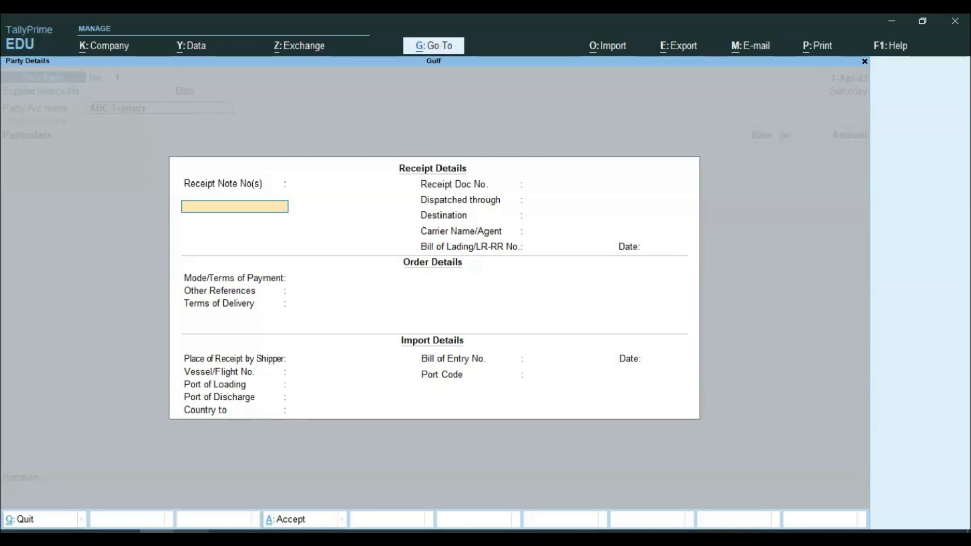
key("ctrl+a")
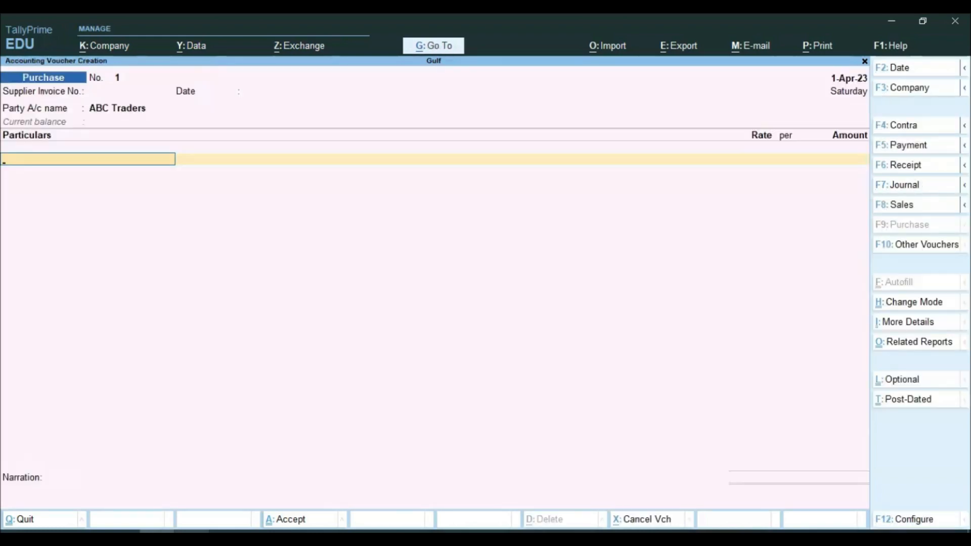
Step: After checking the practice PDF, switch Purchase voucher No. 1 to Item Invoice mode
key("alt+Tab")
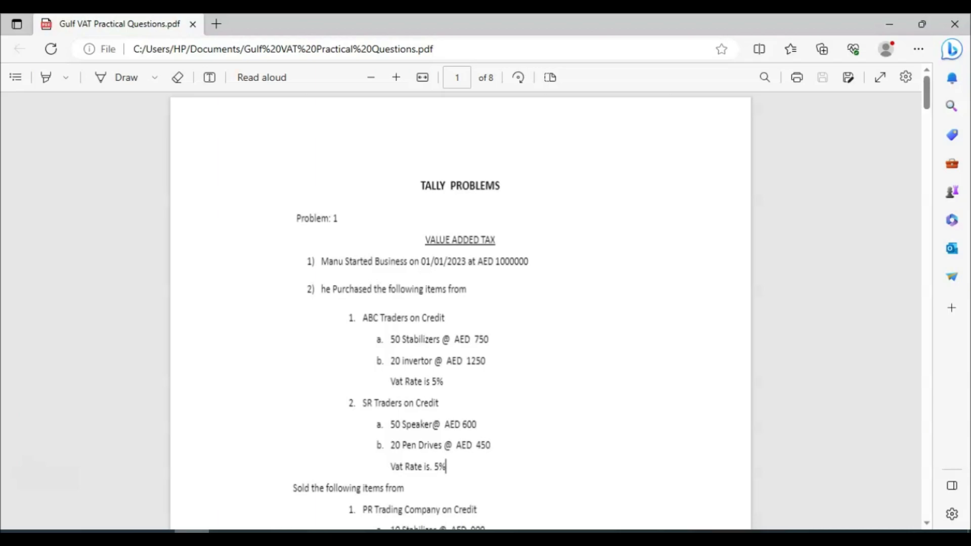
key("alt+Tab")
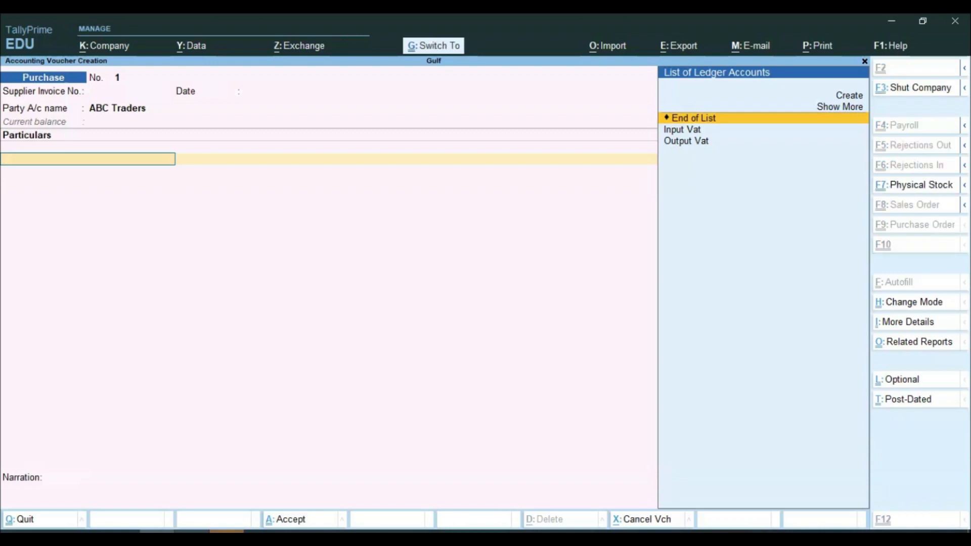
key("ctrl+h")
key("Up")
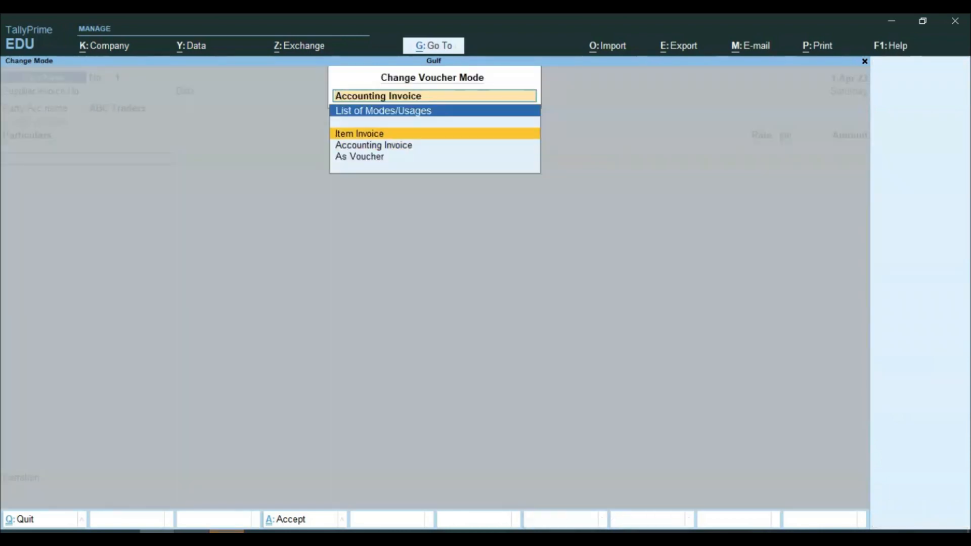
key("Return")
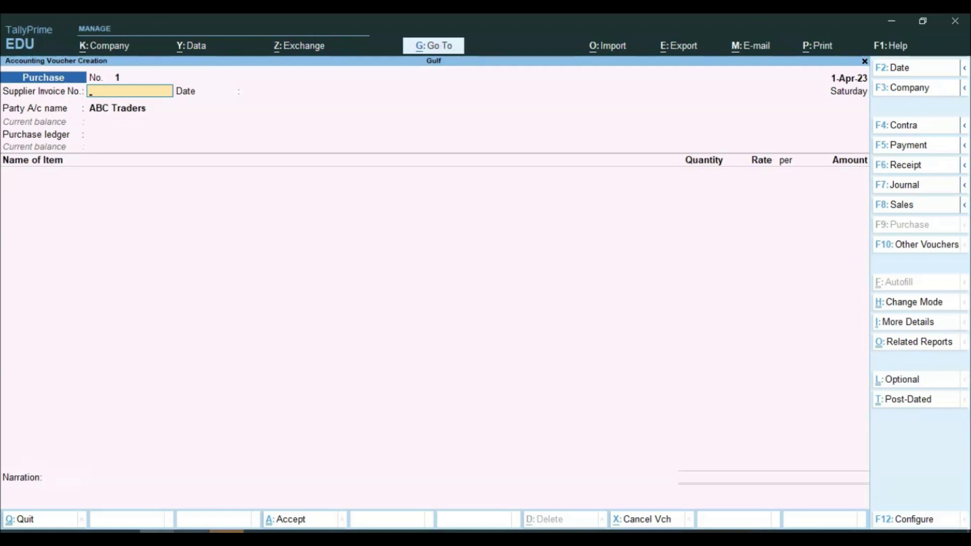
Step: Keep ABC Traders as the party and move on to the purchase ledger field
key("Return")
key("Return")
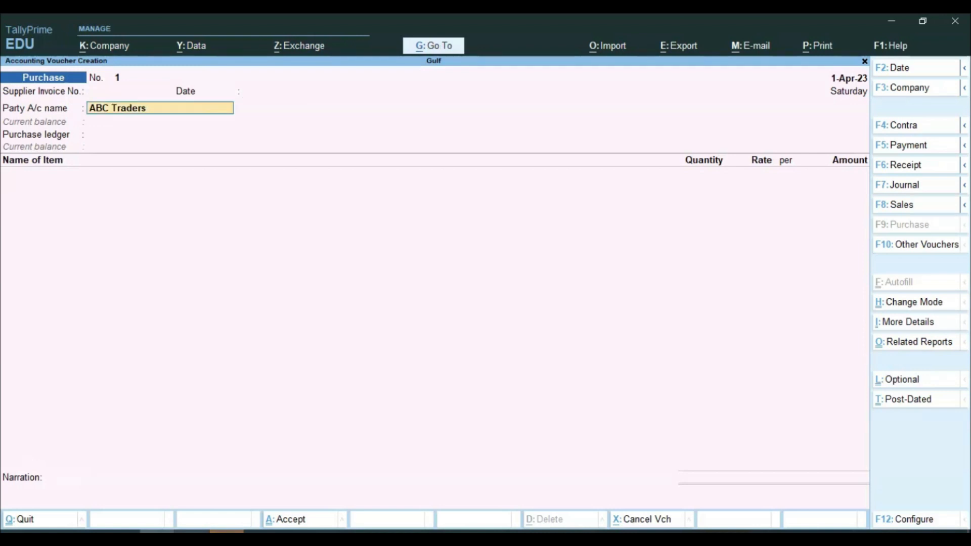
key("Return")
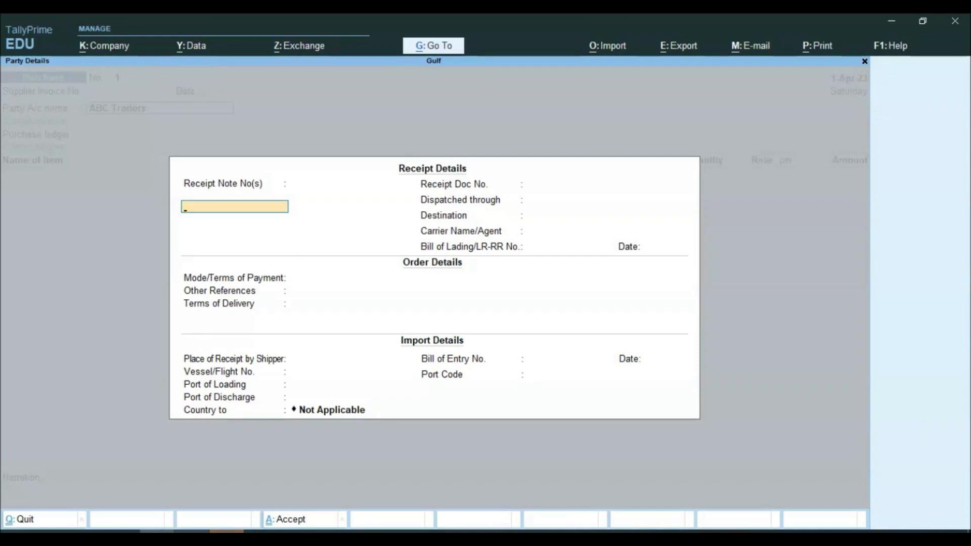
key("Return")
key("ctrl+a")
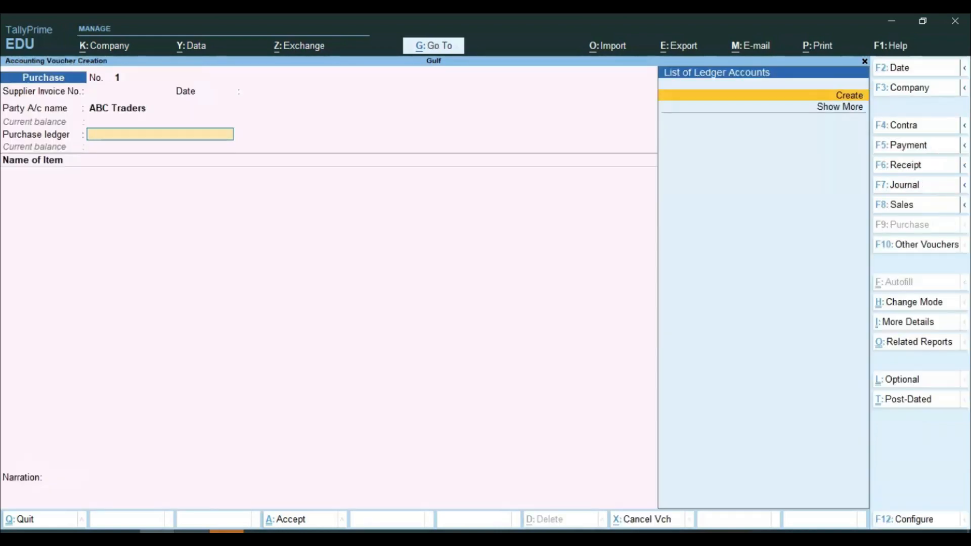
Step: Create ledger Purchase under Purchase Accounts, inventory affected, Taxable at 5%, supply type Goods
key("Return")
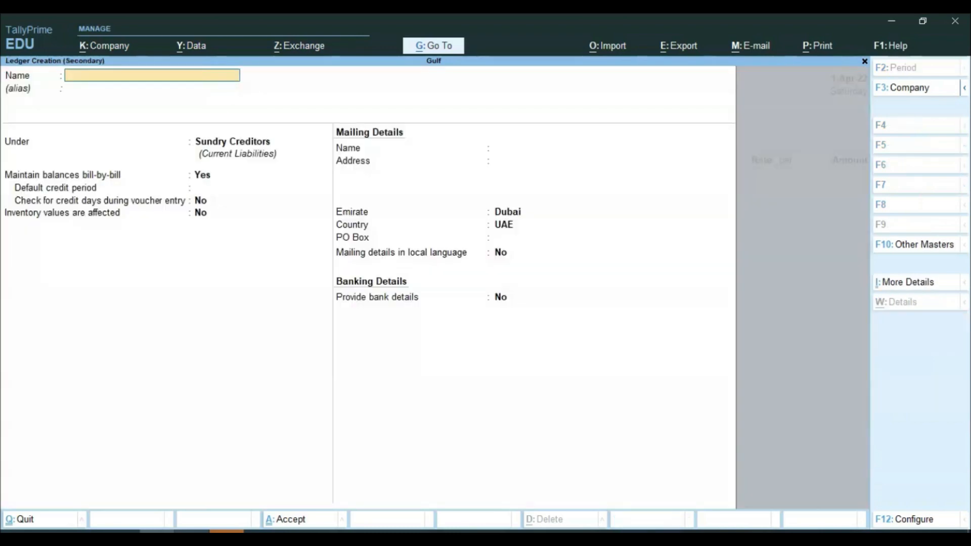
type("Purchase")
key("Return")
key("Return")
type("Pu")
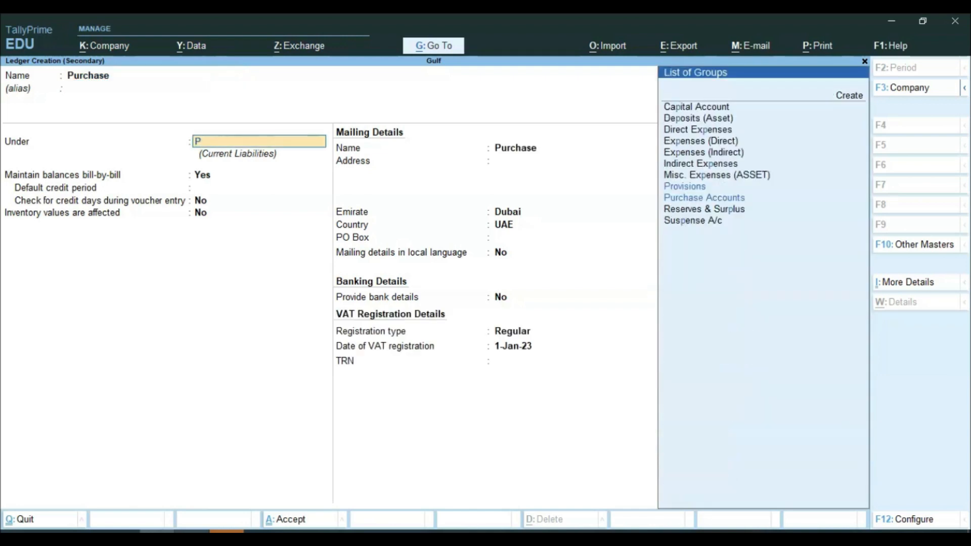
key("Return")
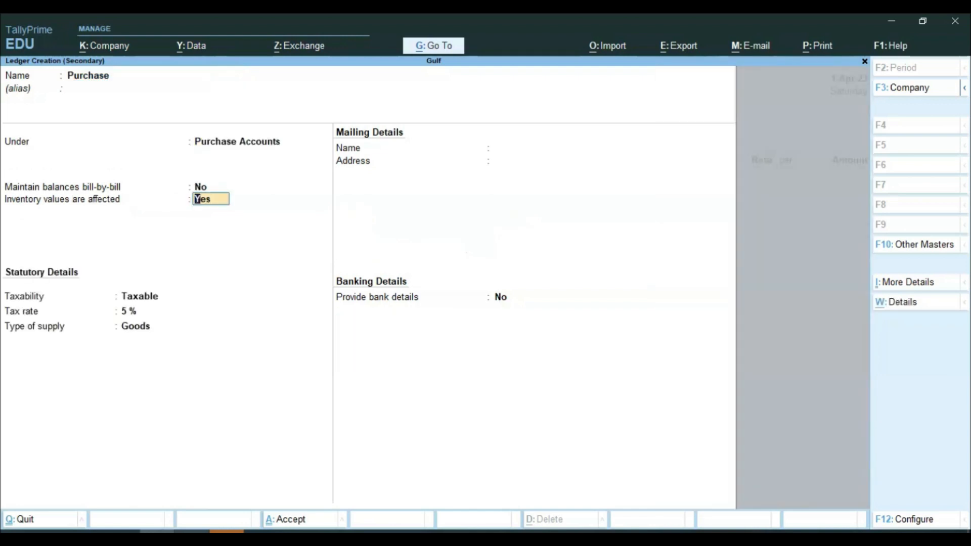
key("Return")
key("Return")
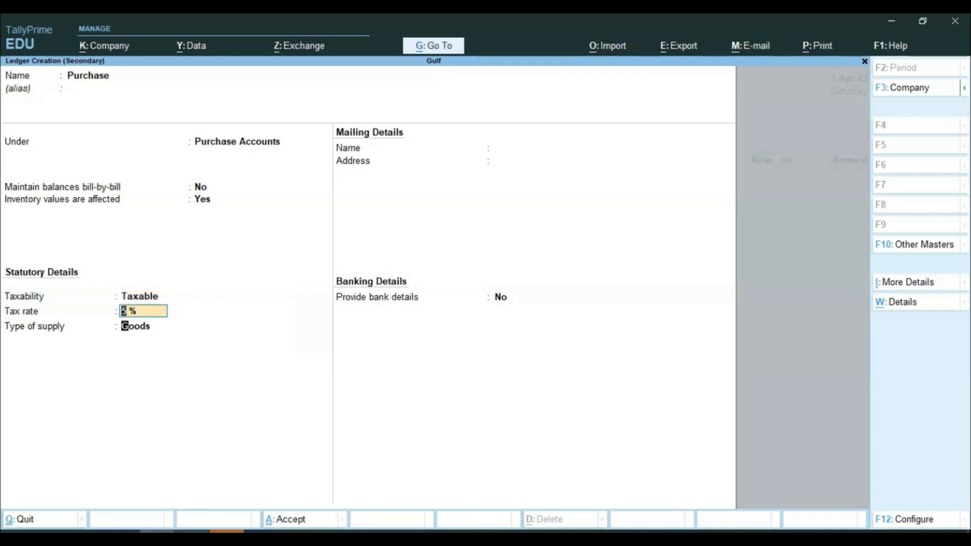
key("Return")
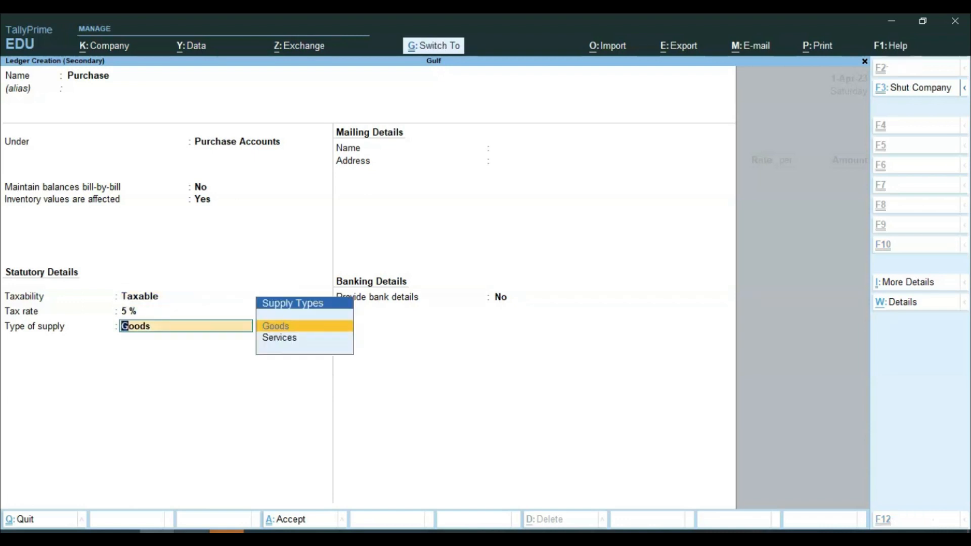
key("ctrl+a")
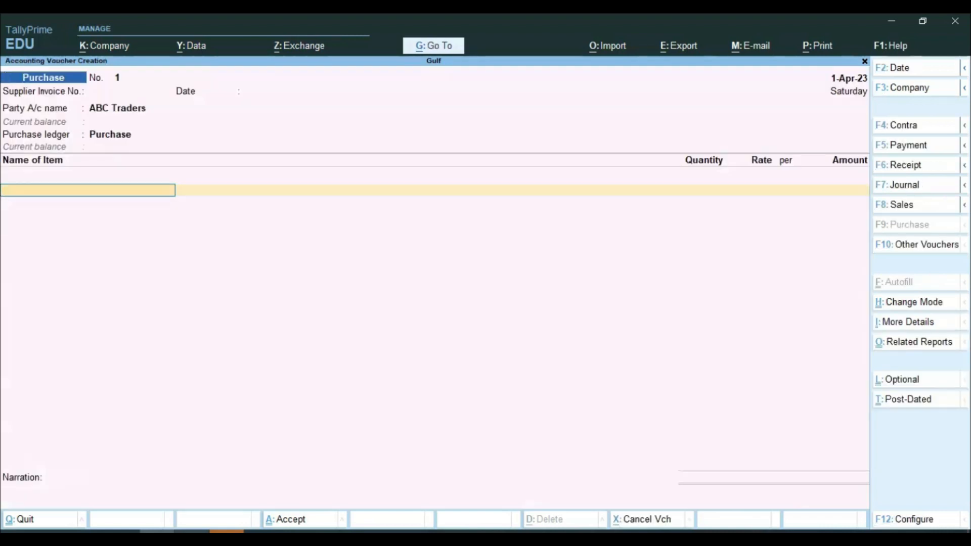
Step: Start the Stabilizer stock item and create its new stock group, Electronics
key("alt+c")
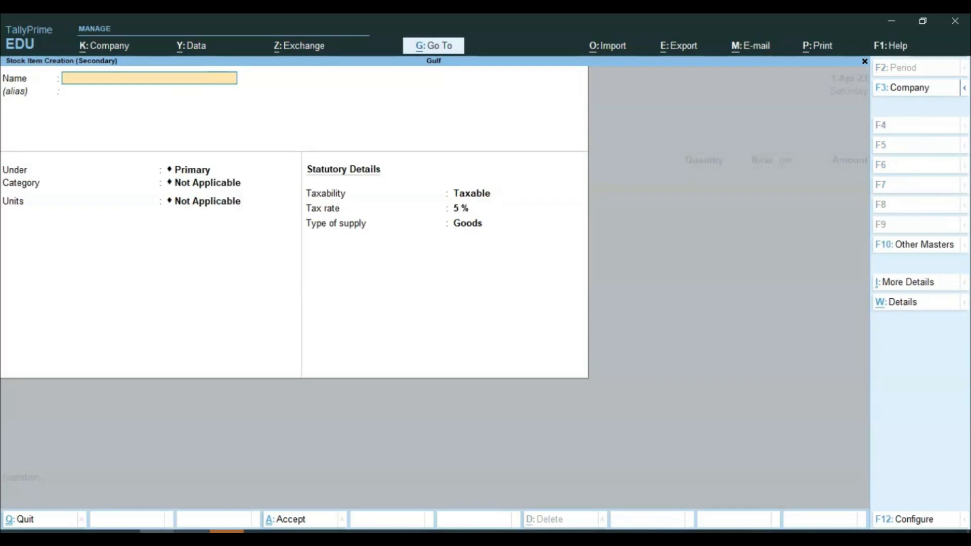
key("alt+Tab")
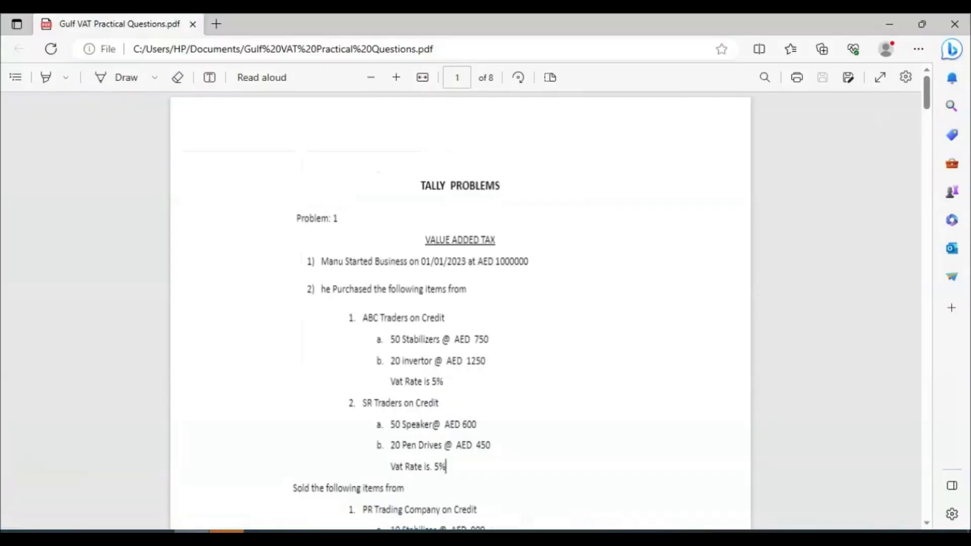
key("alt+Tab")
type("Sta")
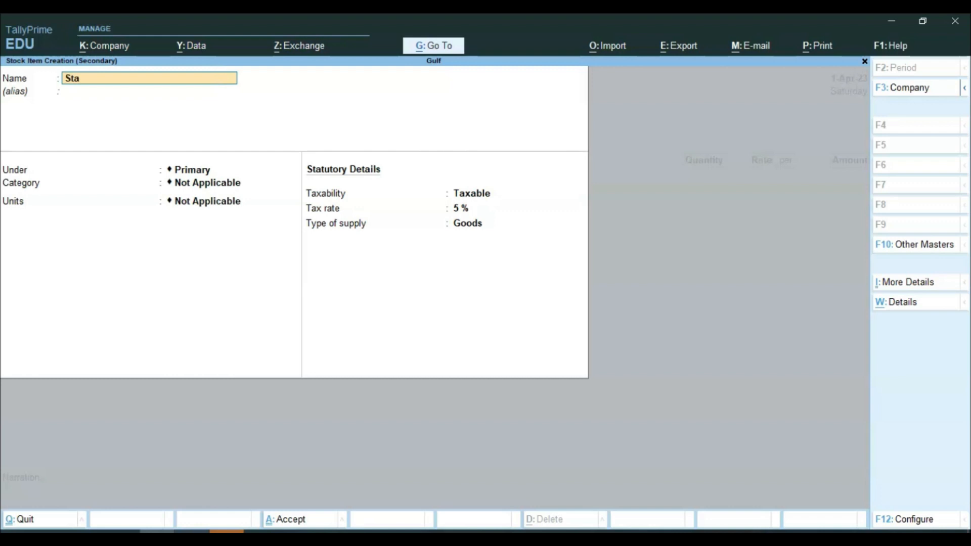
type("bilizer")
key("Return")
key("Return")
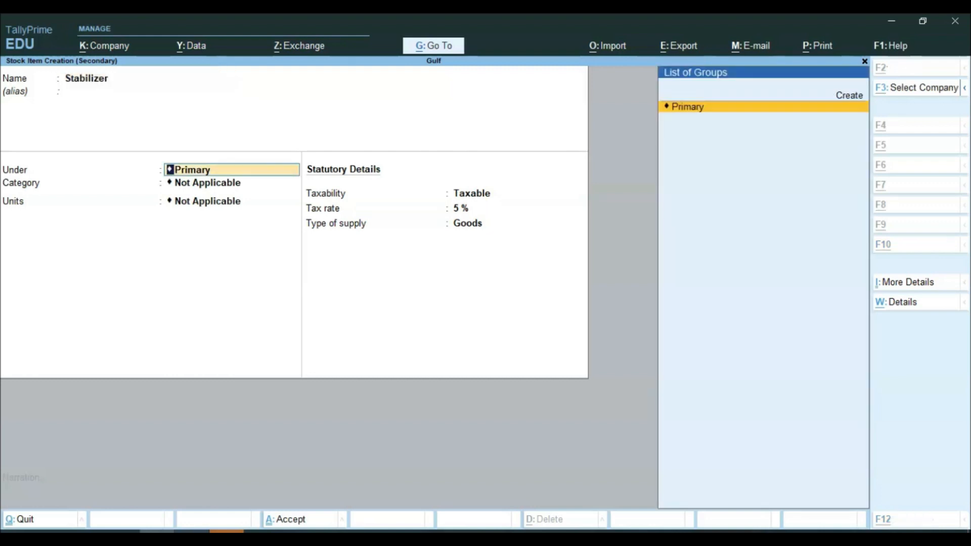
key("alt+c")
type("Electronics")
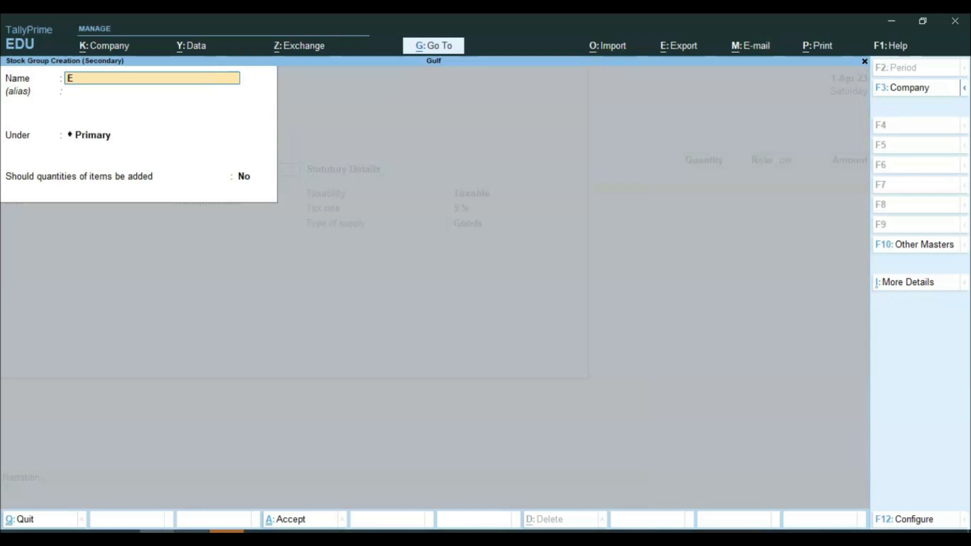
key("Return")
key("Return")
key("Return")
key("Return")
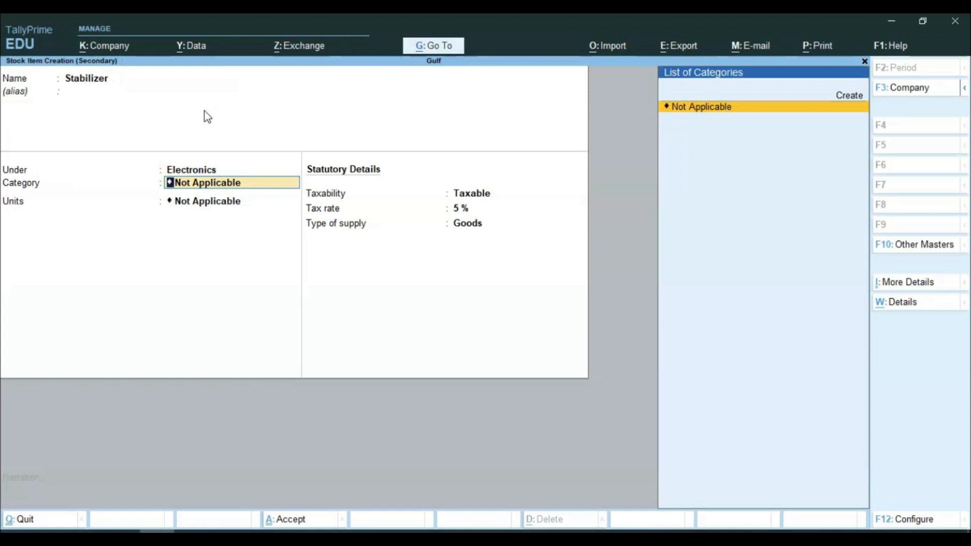
Step: Create the unit nos and save Stabilizer as Taxable 5% Goods on the voucher
key("Return")
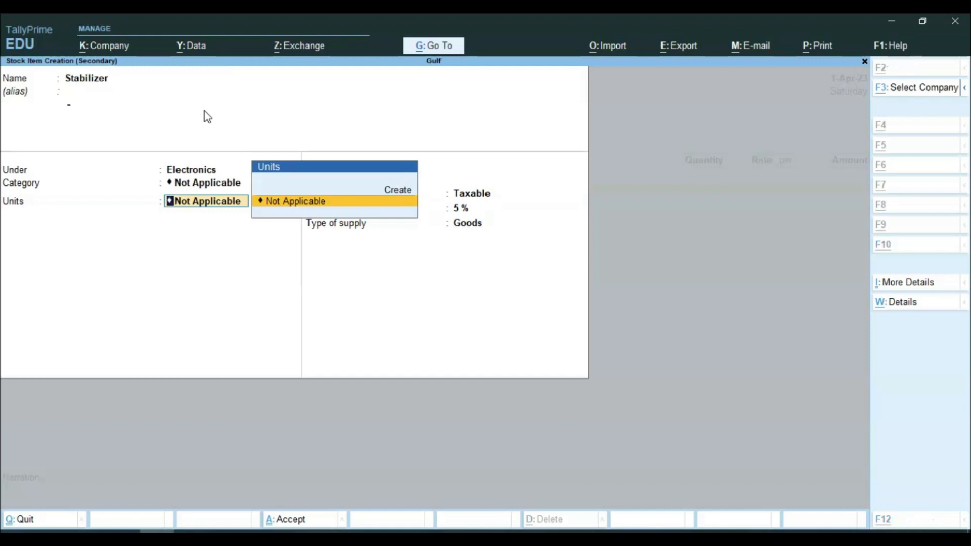
key("alt+c")
type("nos")
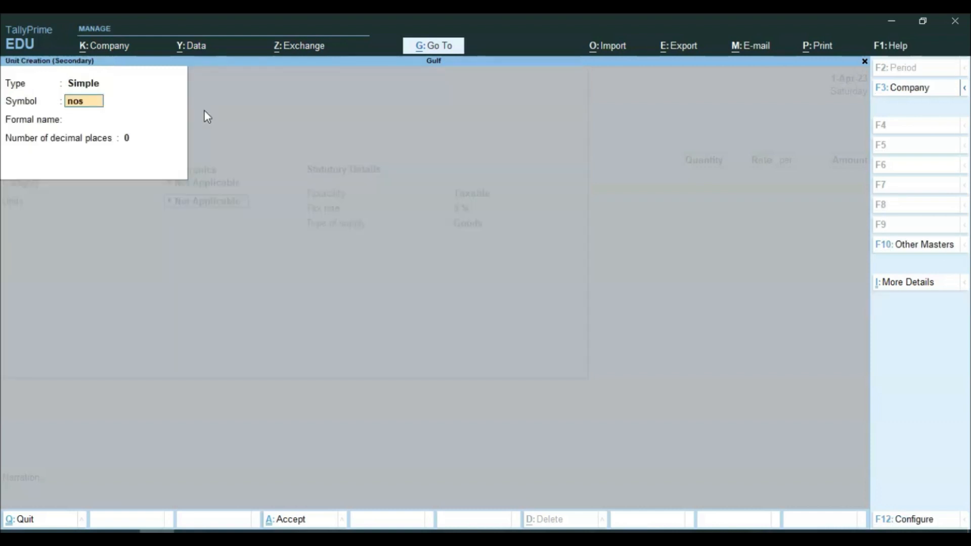
key("Return")
key("Return")
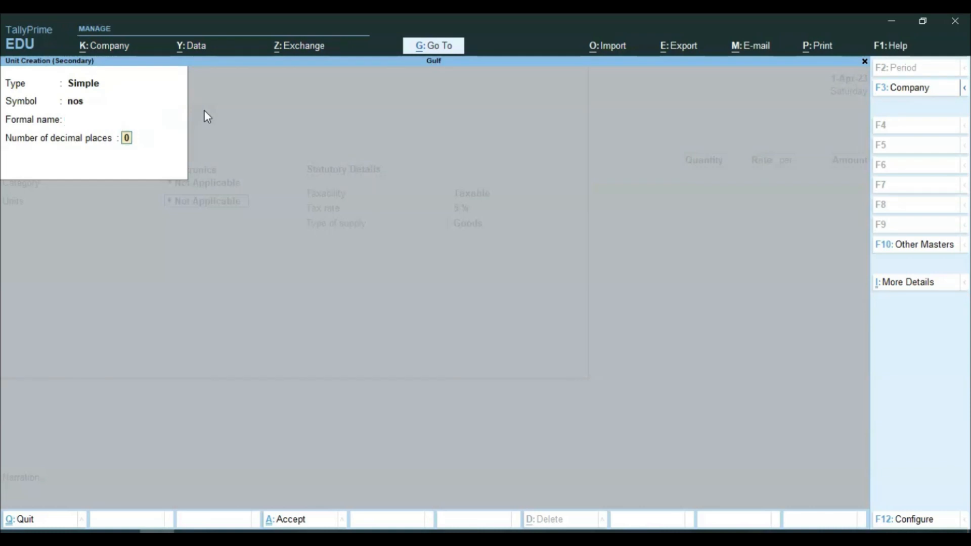
key("Return")
key("Return")
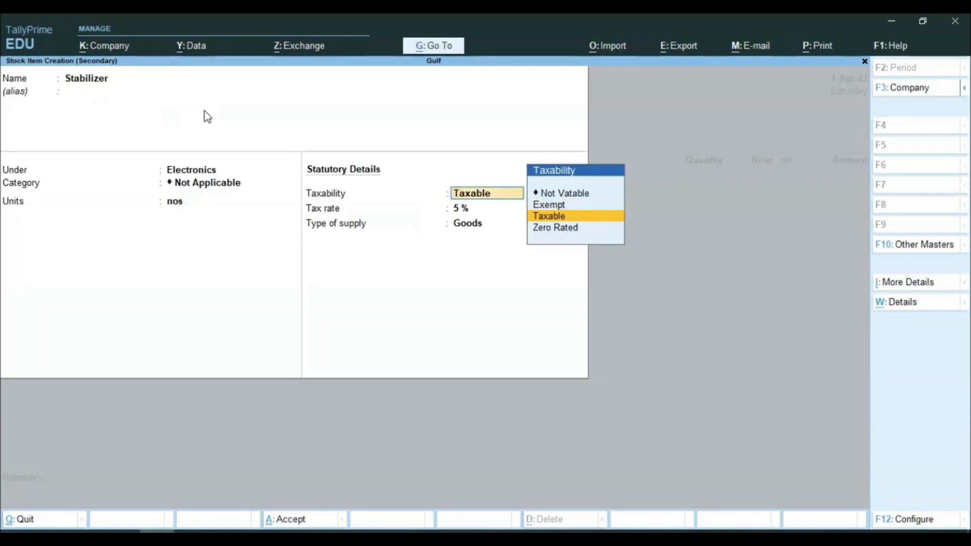
key("Return")
key("Return")
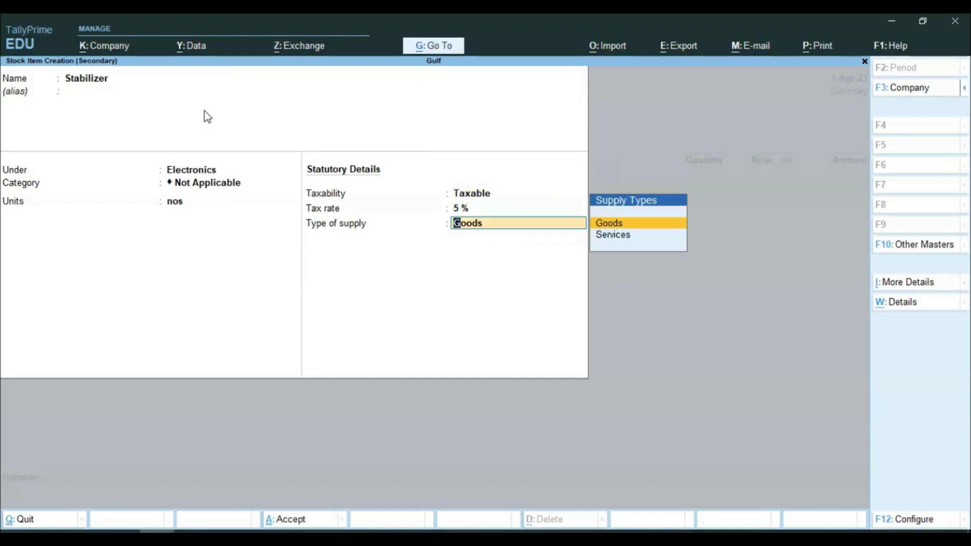
key("Return")
key("Return")
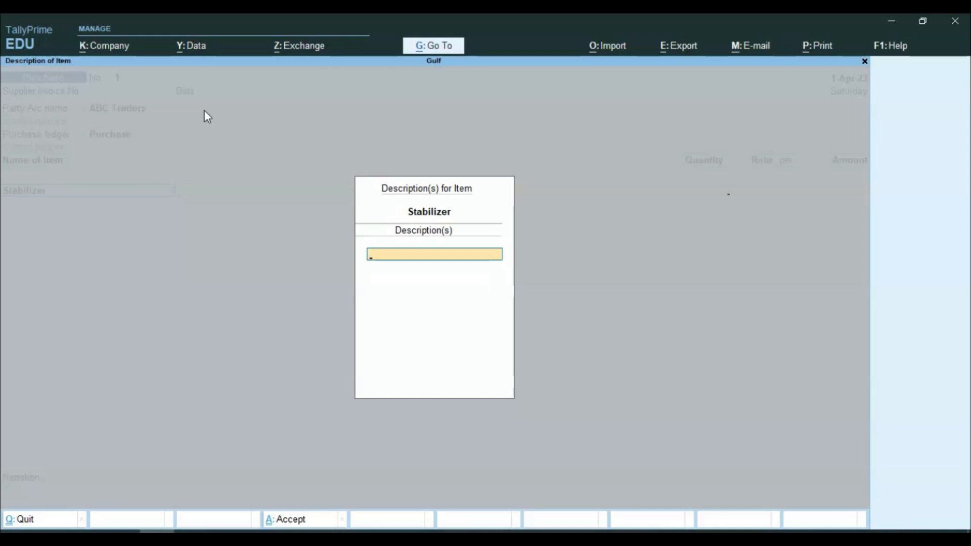
key("Return")
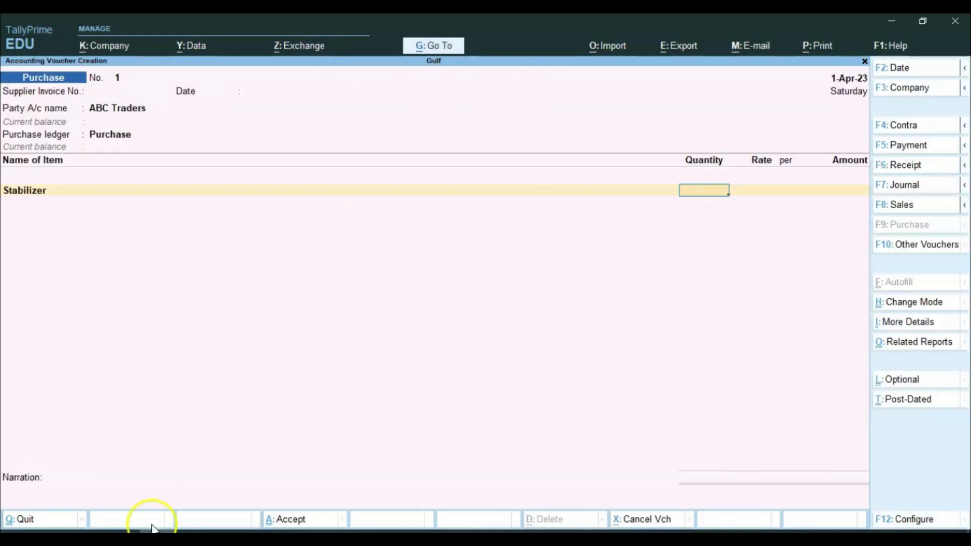
Step: Enter the Stabilizer line as 50 nos at 750.00, totalling 37,500.00
key("alt+Tab")
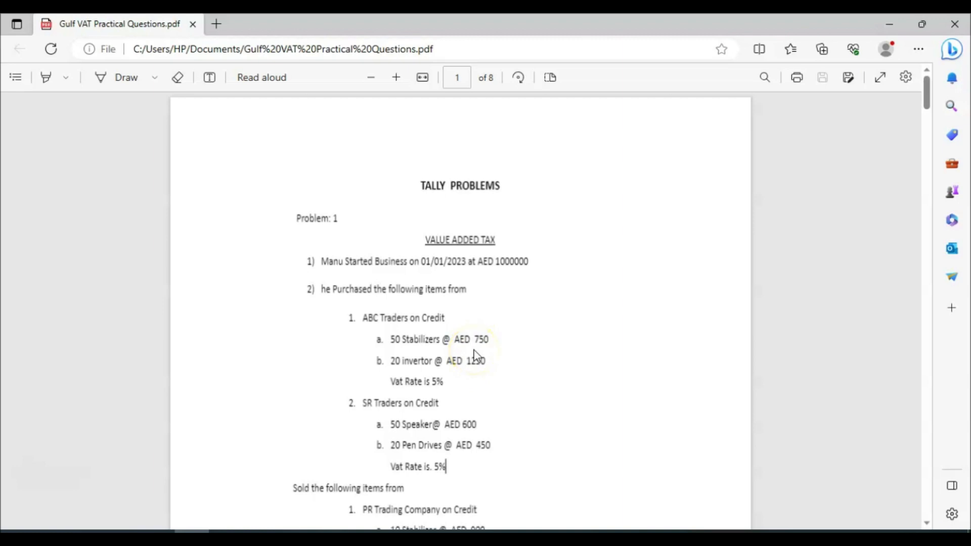
left_click(159, 541)
type("50")
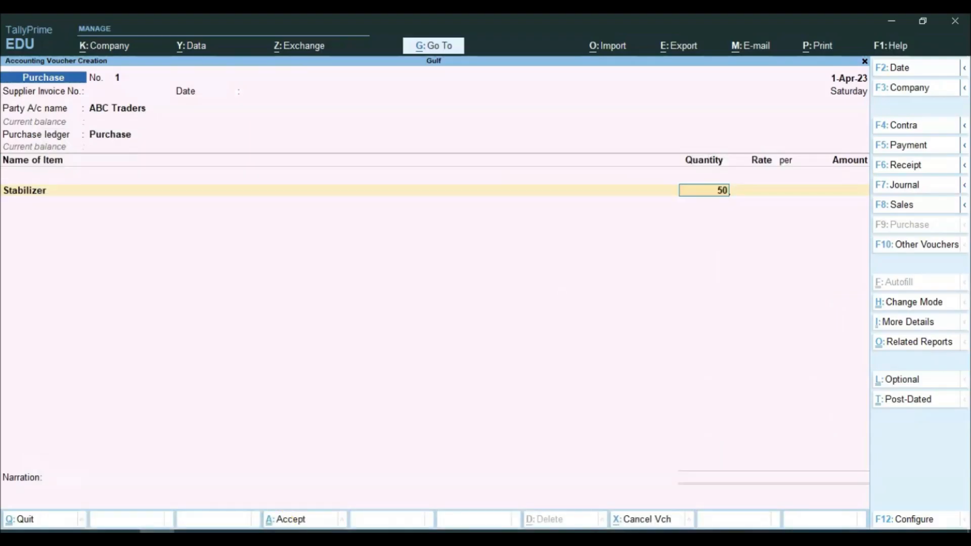
key("Return")
type("750")
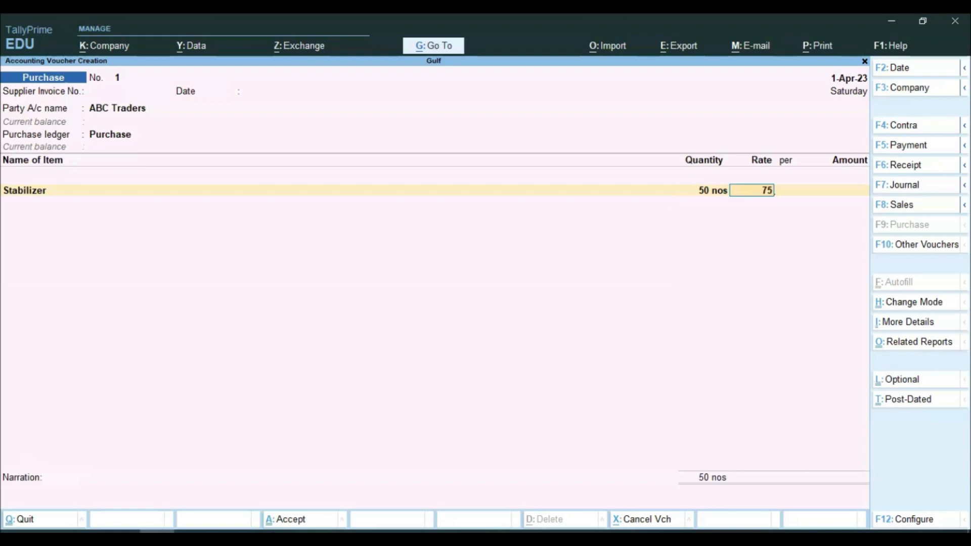
key("Return")
key("Return")
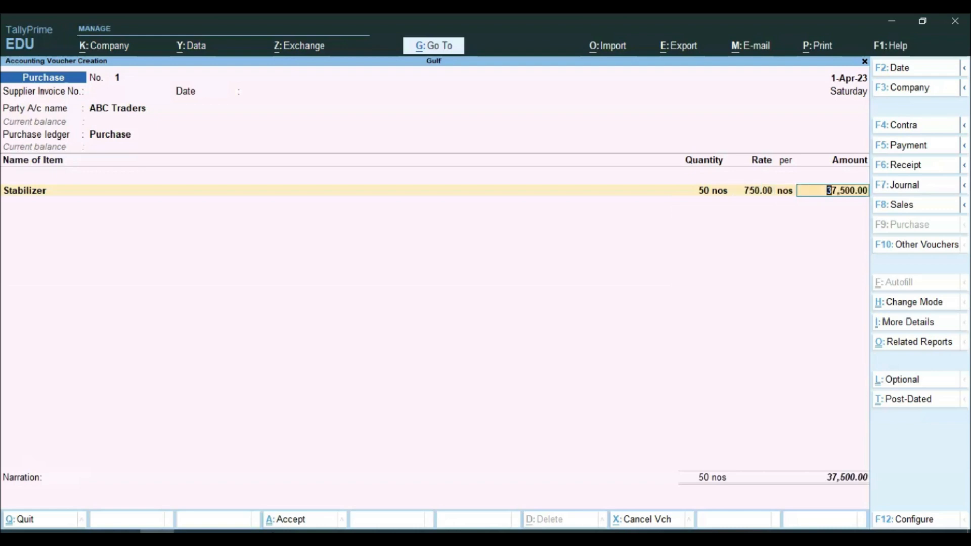
key("Return")
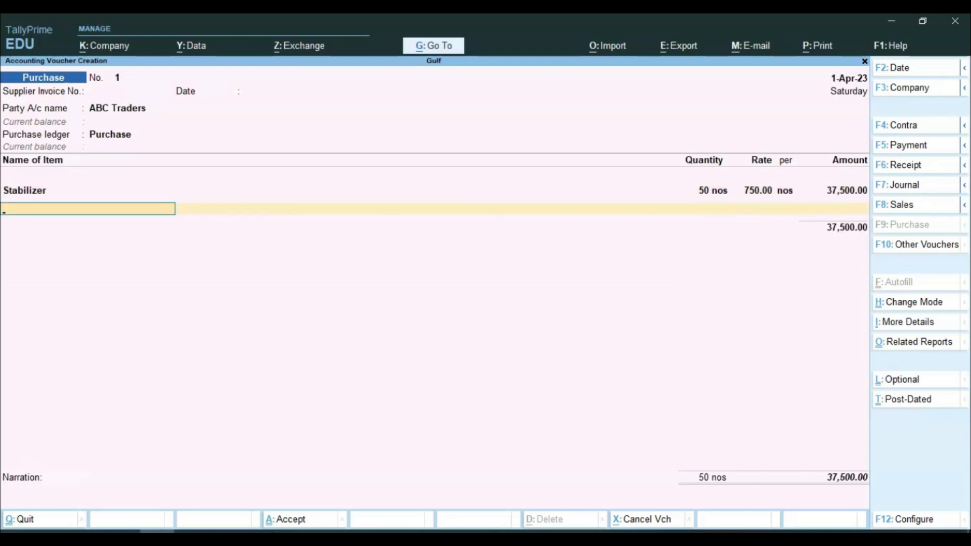
key("alt+c")
key("alt+Tab")
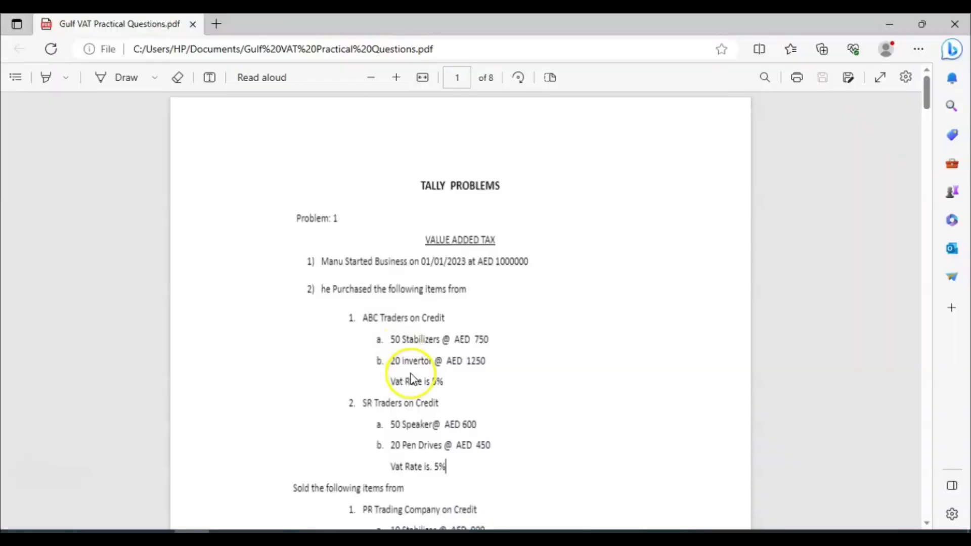
Step: Create the Invertor stock item under Electronics with nos units
key("alt+Tab")
type("Inv")
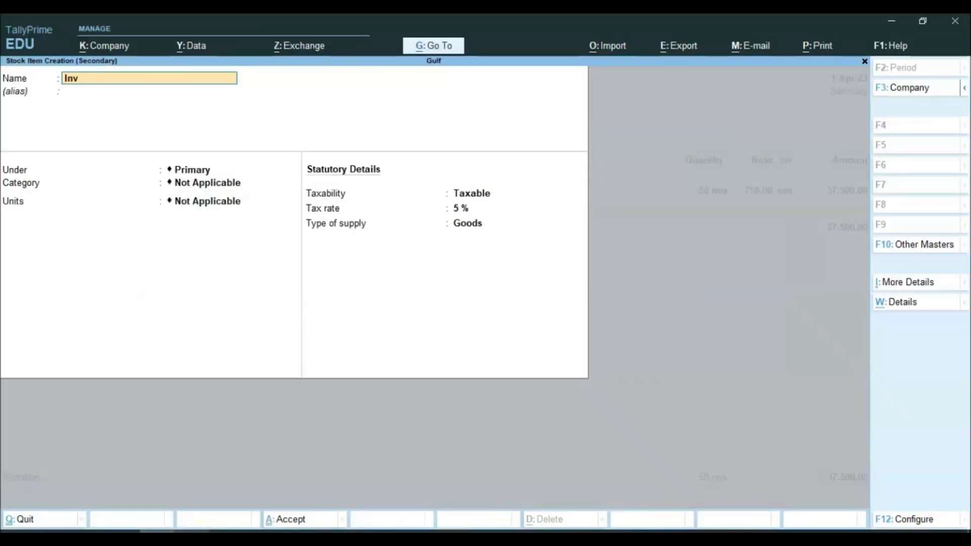
type("ertor")
key("Return")
key("Return")
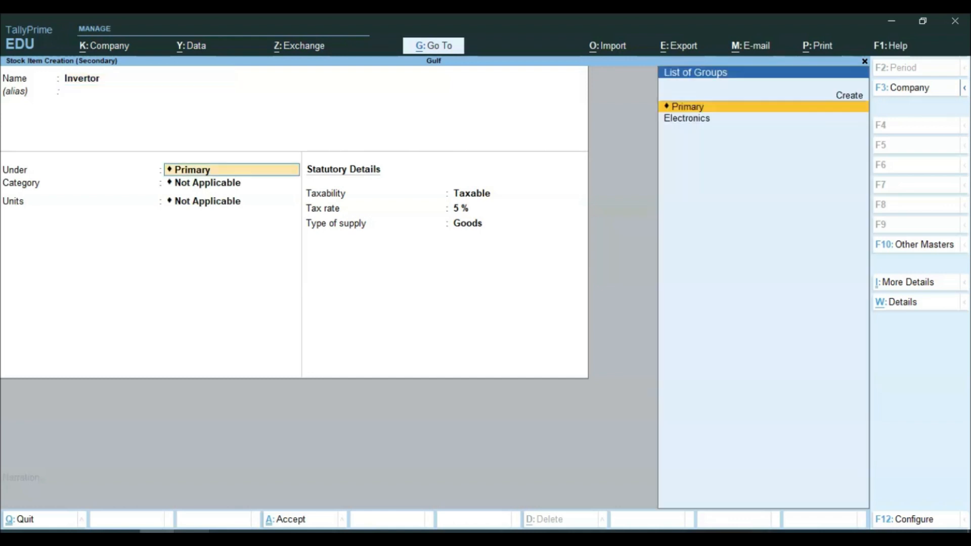
key("Down")
key("Return")
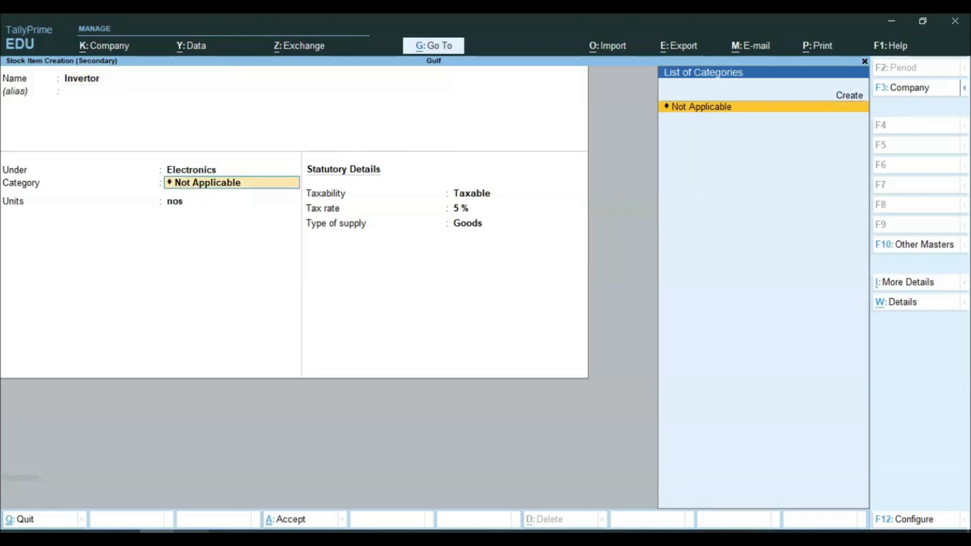
key("Return")
key("Return")
key("Return")
key("Return")
key("Return")
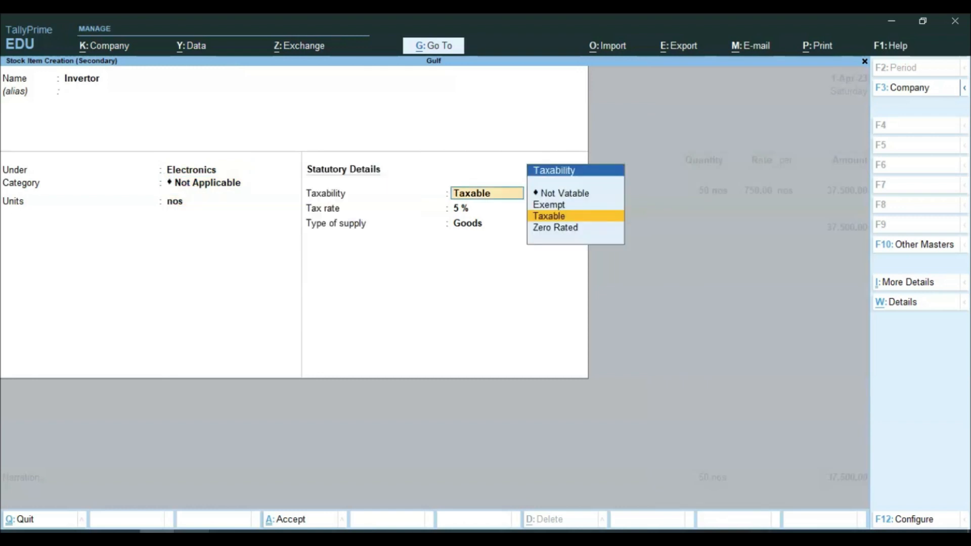
key("Return")
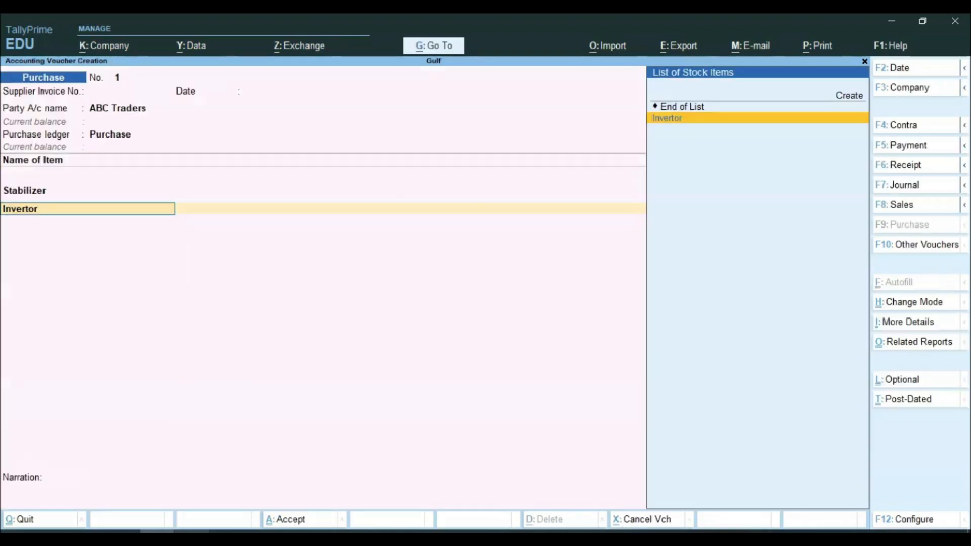
key("Return")
key("Return")
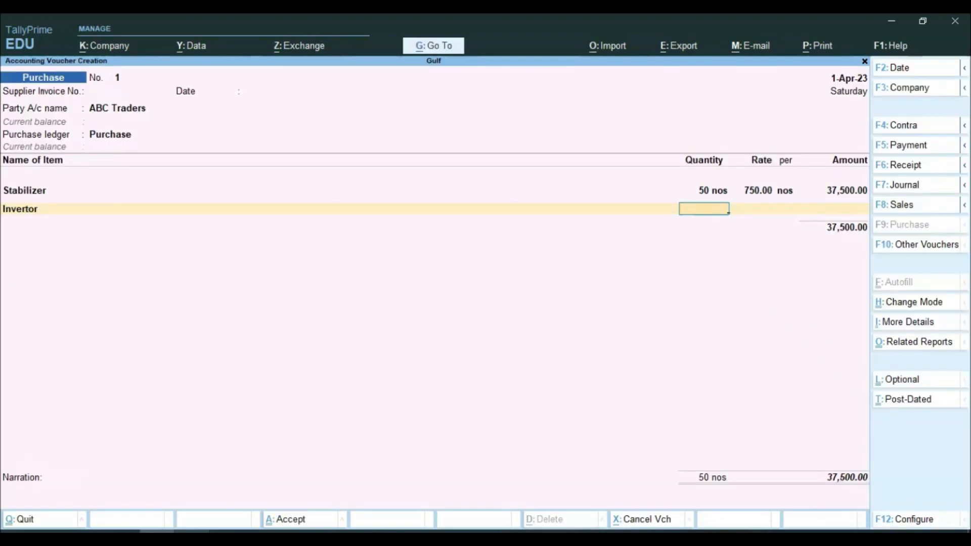
Step: Enter Invertor at 20 nos × 1,250.00 (25,000.00), bringing the total to 62,500.00
left_click(195, 536)
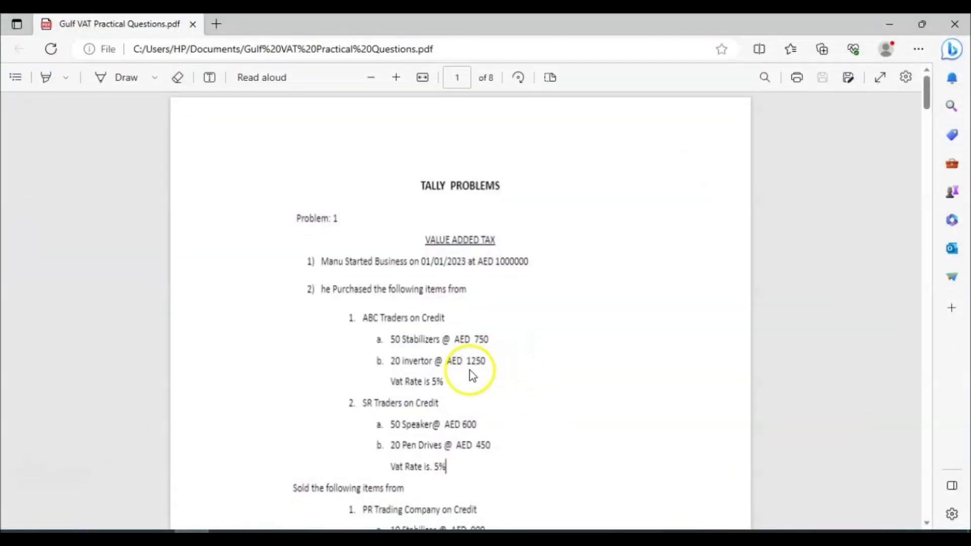
left_click(268, 536)
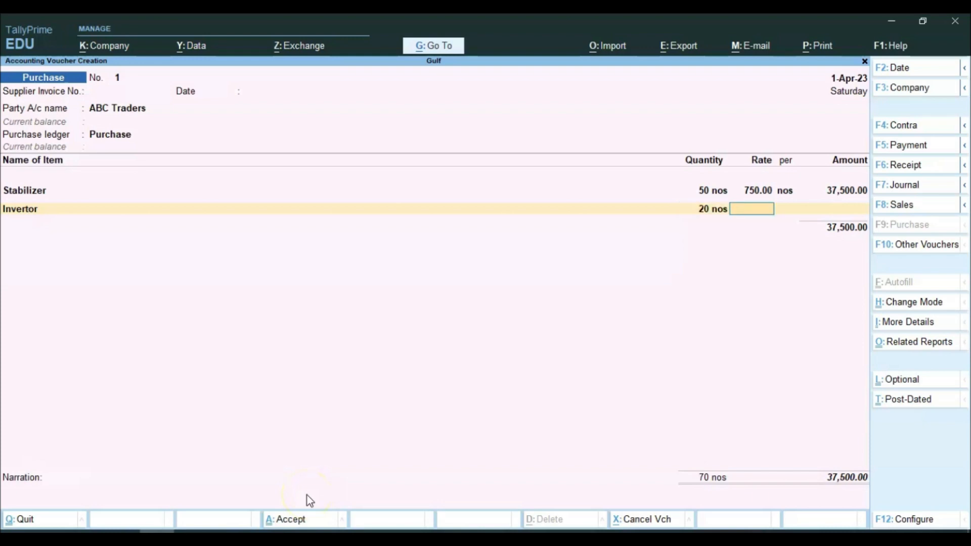
type("1250")
key("Return")
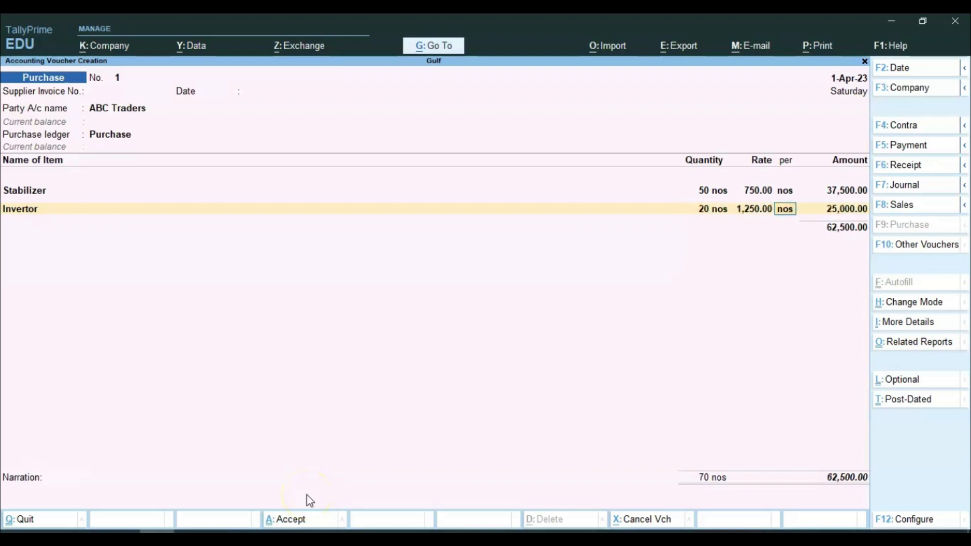
key("Return")
key("Return")
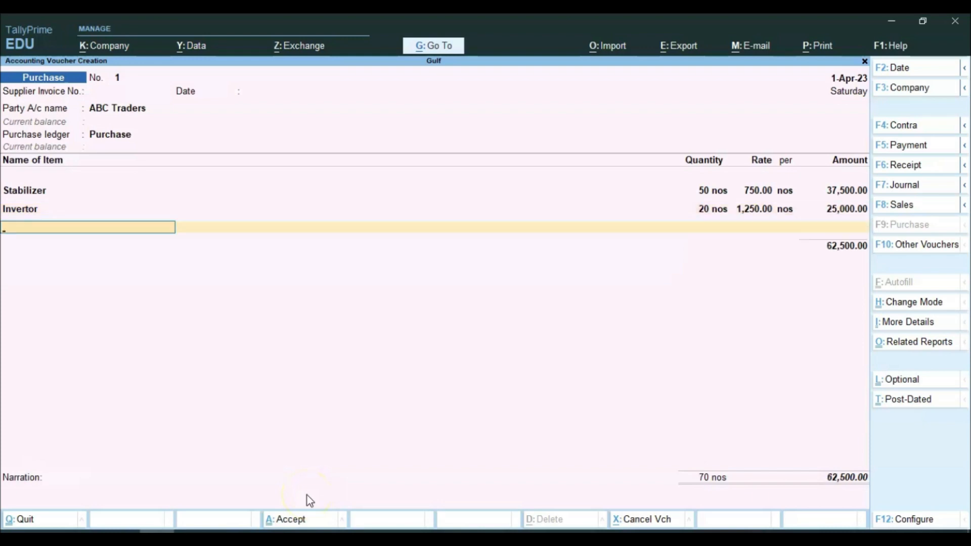
key("Return")
key("alt+Tab")
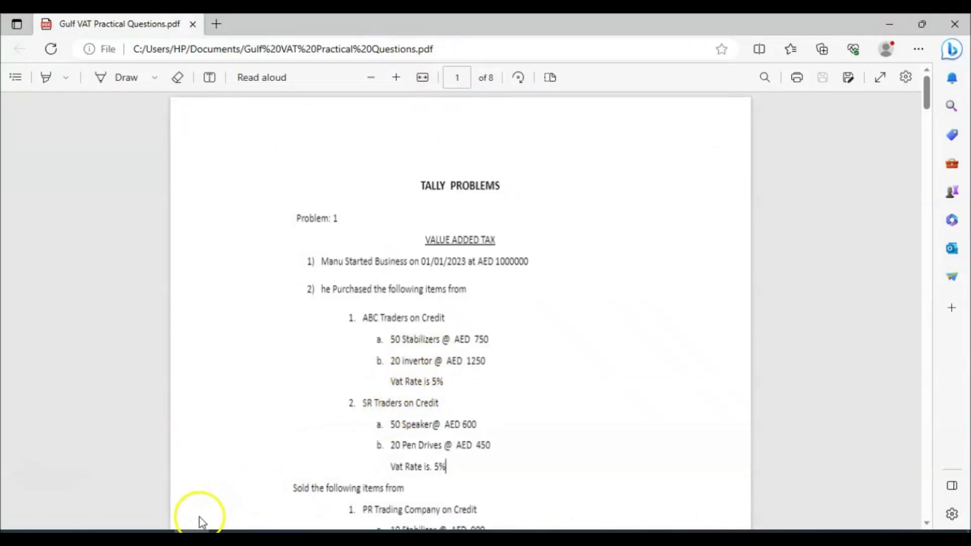
left_click(196, 537)
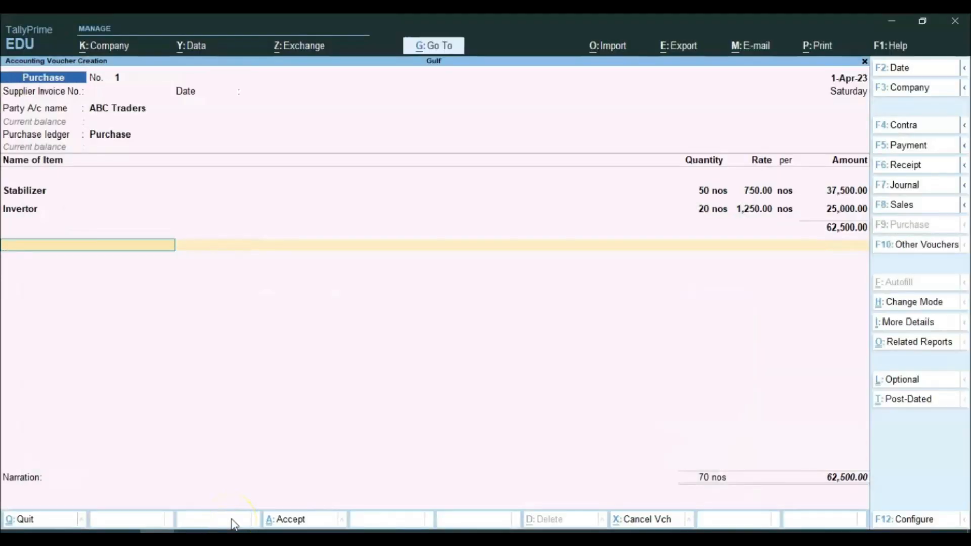
Step: Add Input Vat of 3,125.00 and save the ABC Traders purchase voucher
key("Return")
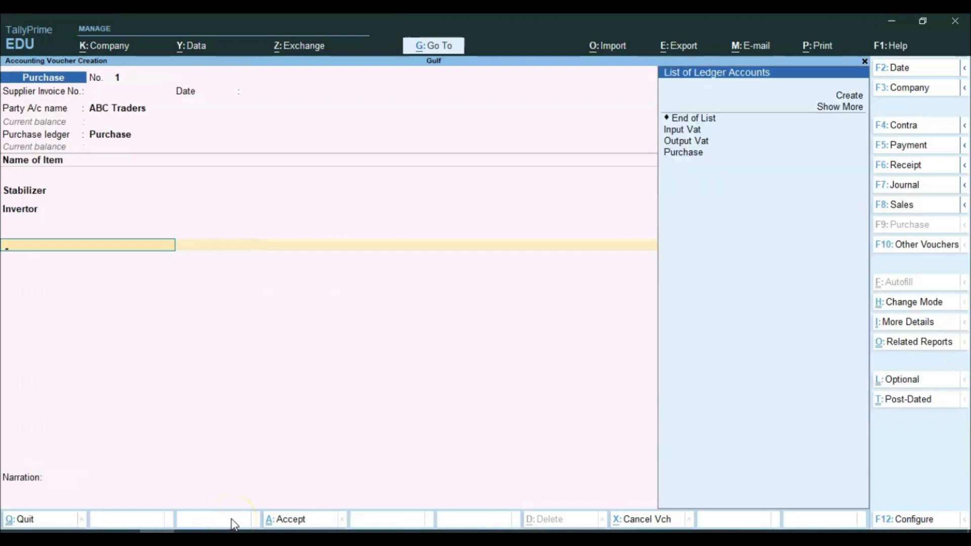
key("Down")
key("Down")
key("Down")
key("Down")
left_click(367, 399)
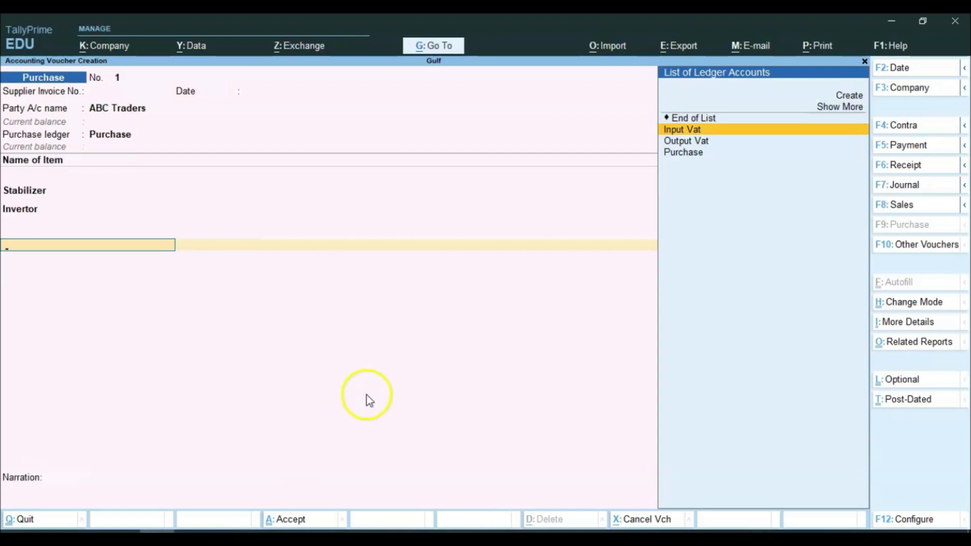
key("Return")
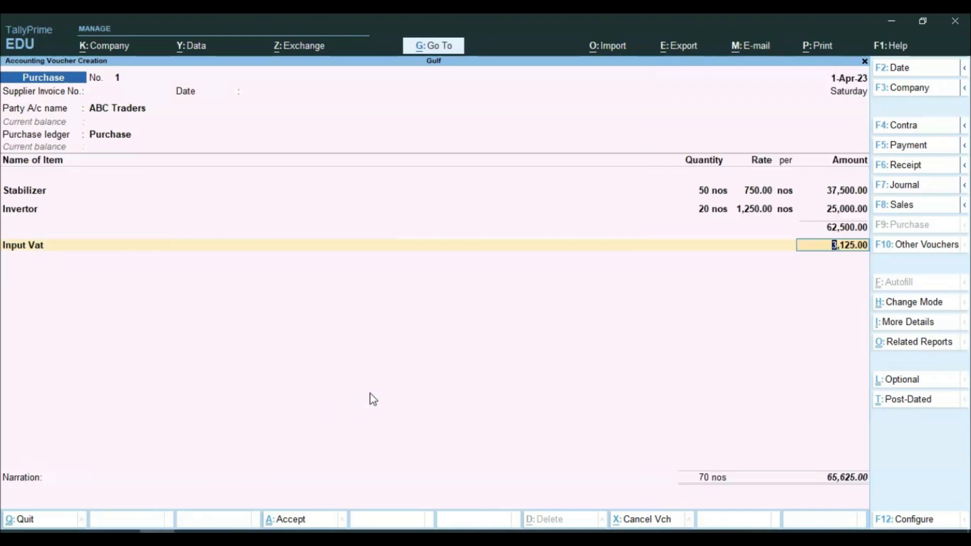
key("Return")
key("Return")
key("Return")
key("Return")
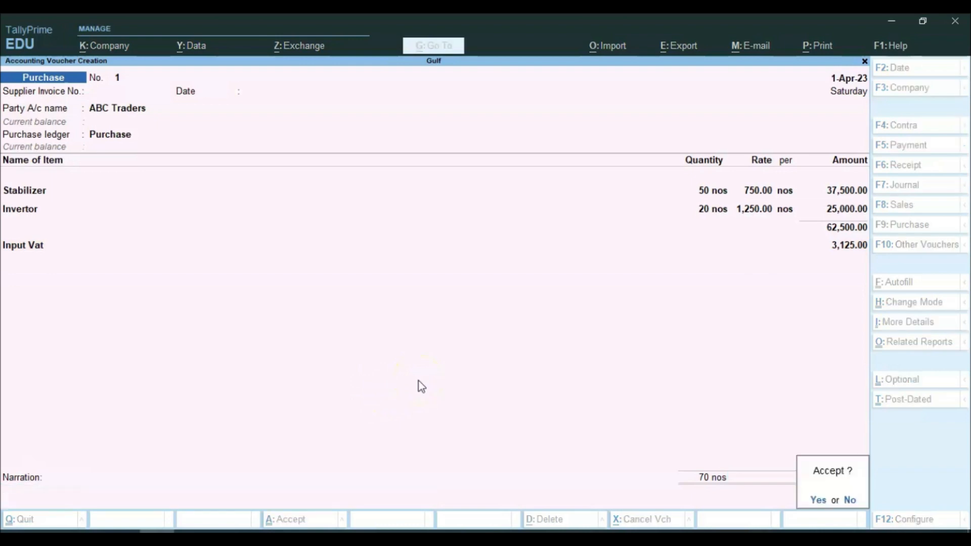
key("Return")
Step: Check the problem sheet for the next purchase and begin Purchase voucher No. 2
left_click(223, 526)
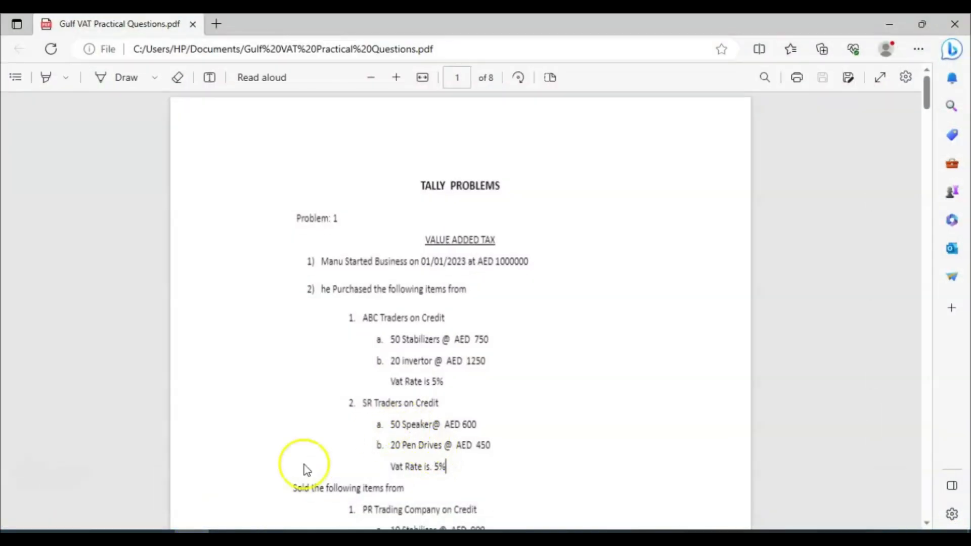
left_click(220, 531)
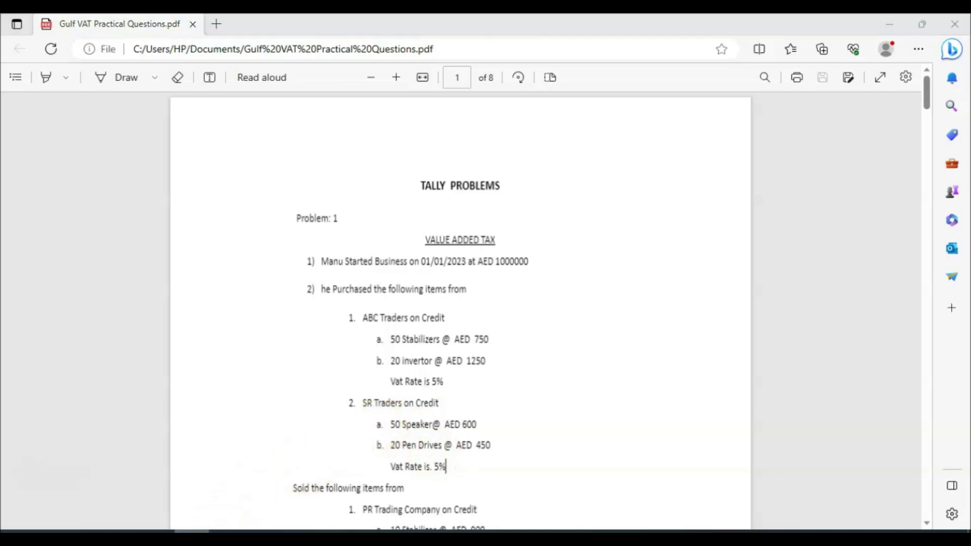
left_click(255, 533)
key("Return")
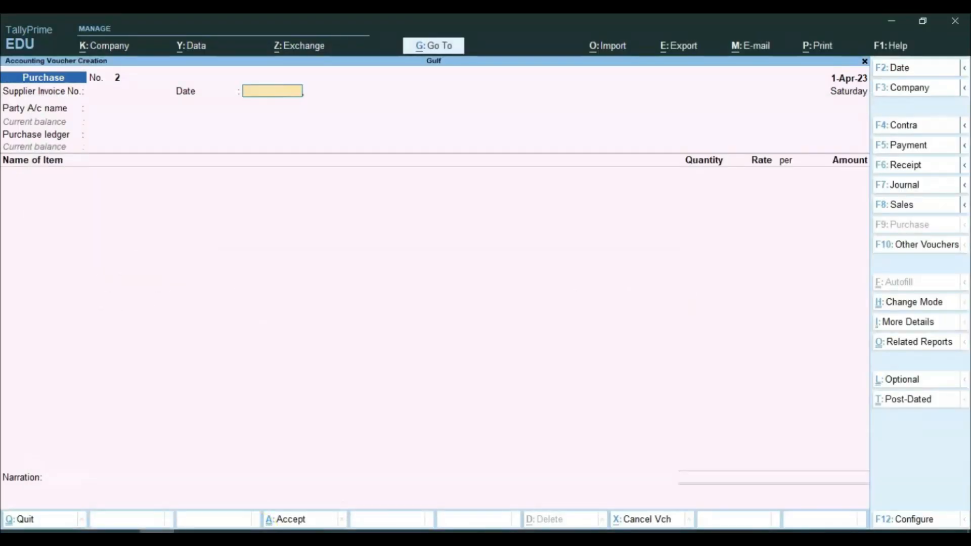
Step: Create party ledger SR Traders under Sundry Creditors on Purchase No. 2
key("Return")
key("alt+c")
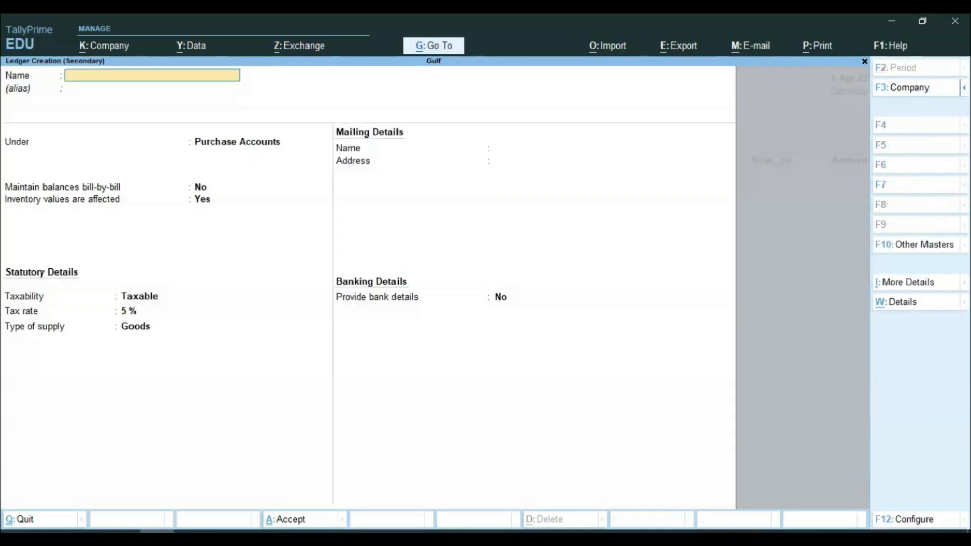
type("SR Traders")
key("Return")
key("Return")
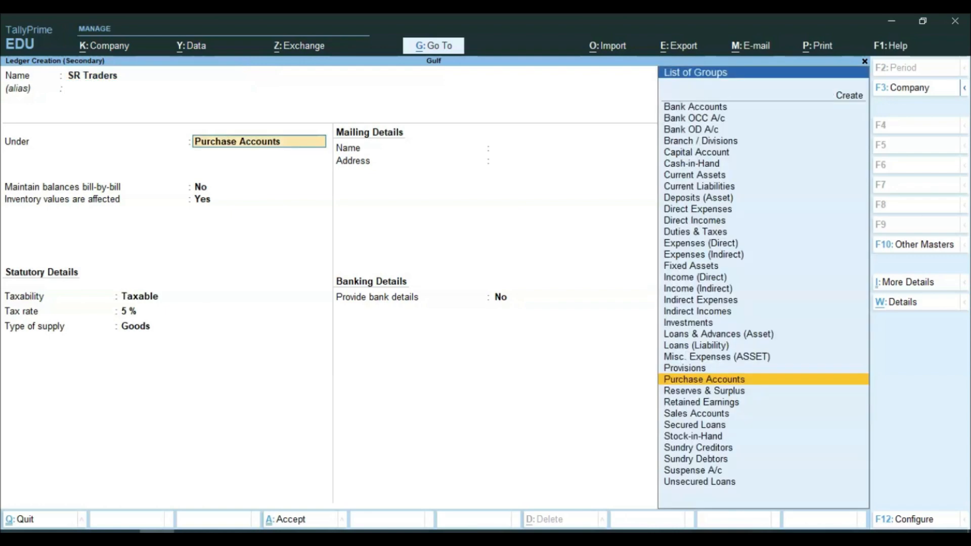
type("Su")
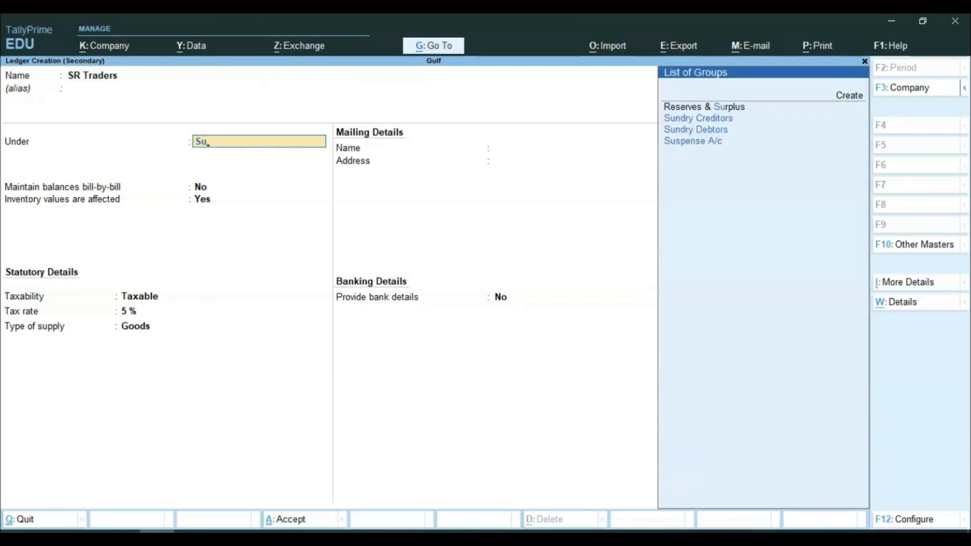
key("Return")
key("Return")
key("Return")
key("ctrl+a")
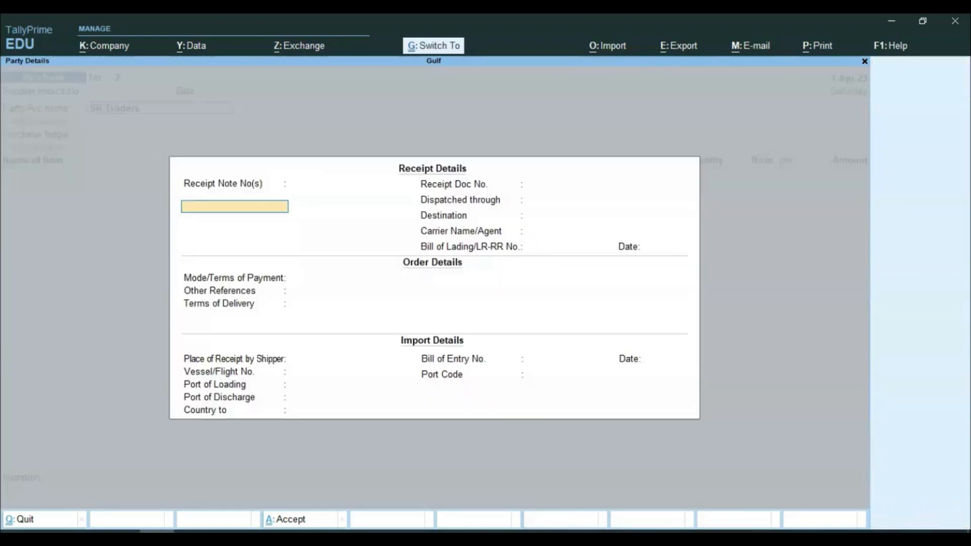
Step: Select Purchase as the purchase ledger and check the question PDF for items
key("ctrl+a")
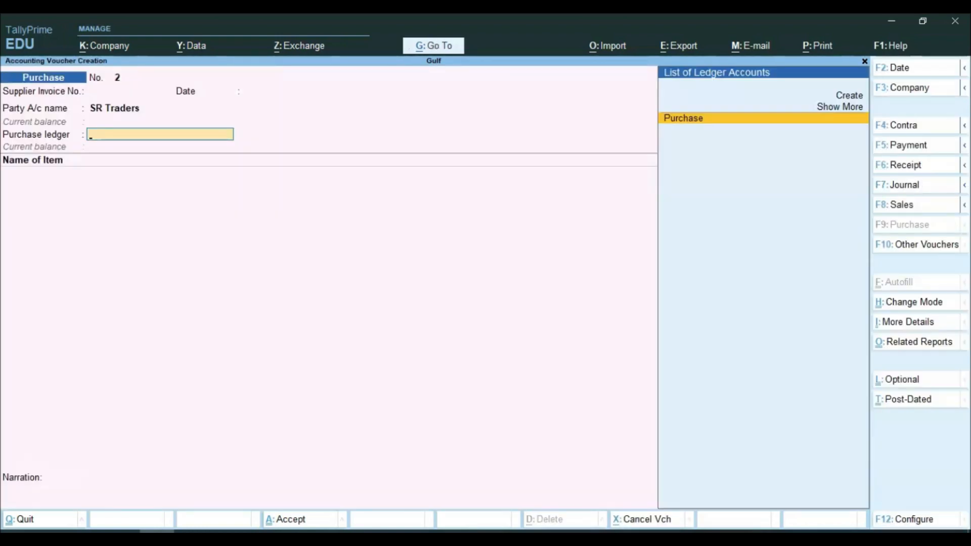
key("Return")
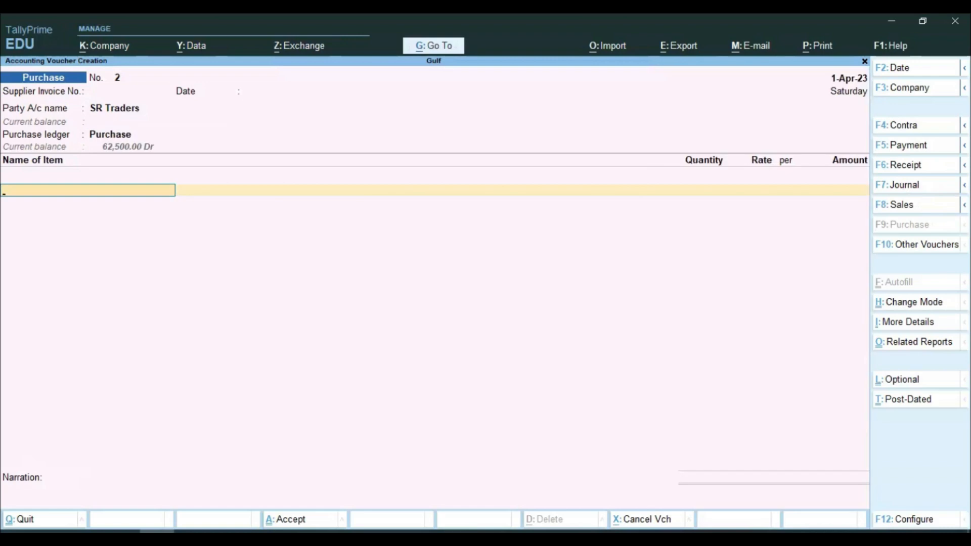
left_click(195, 527)
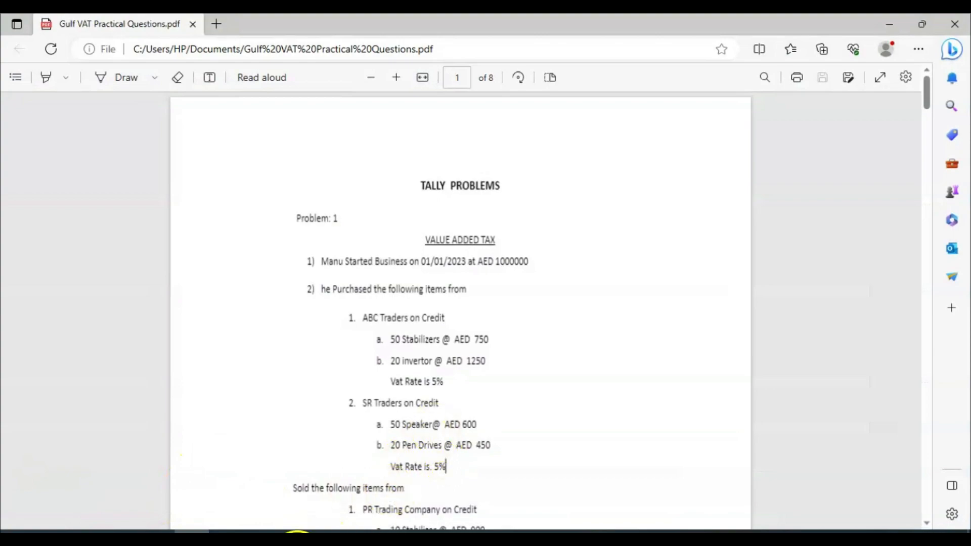
Step: Create the Speaker stock item under Electronics with nos units
left_click(197, 529)
key("alt+c")
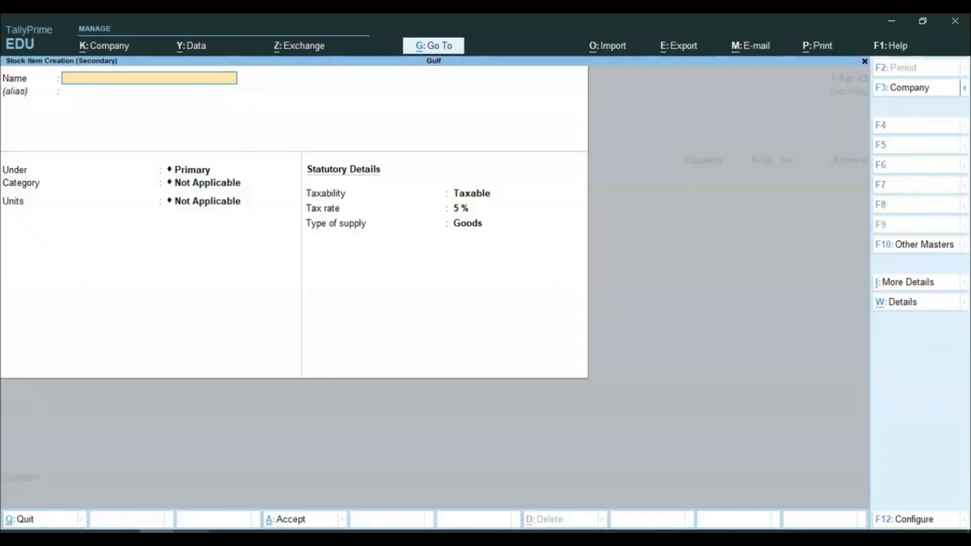
type("Speaker")
key("Return")
key("Down")
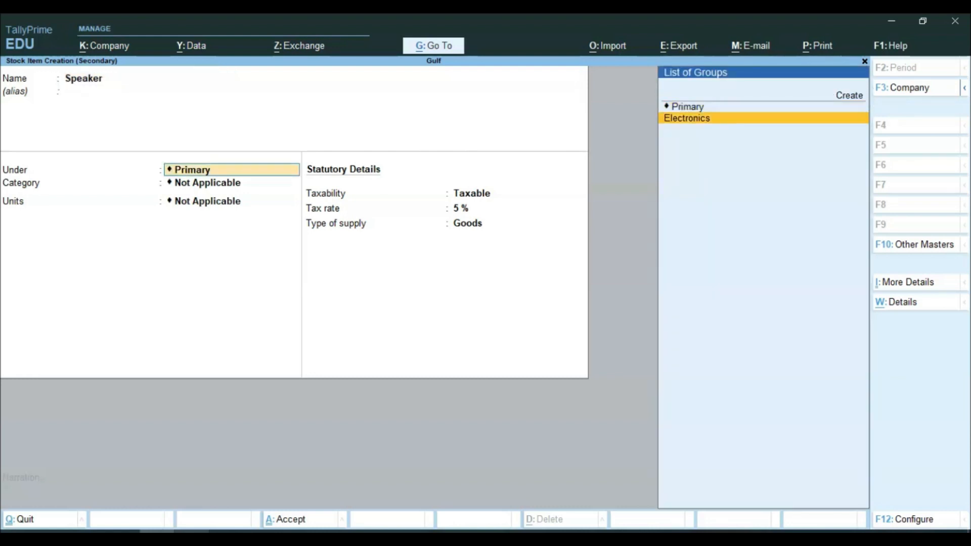
key("Return")
key("Return")
key("Return")
key("Return")
key("Return")
key("Return")
key("Return")
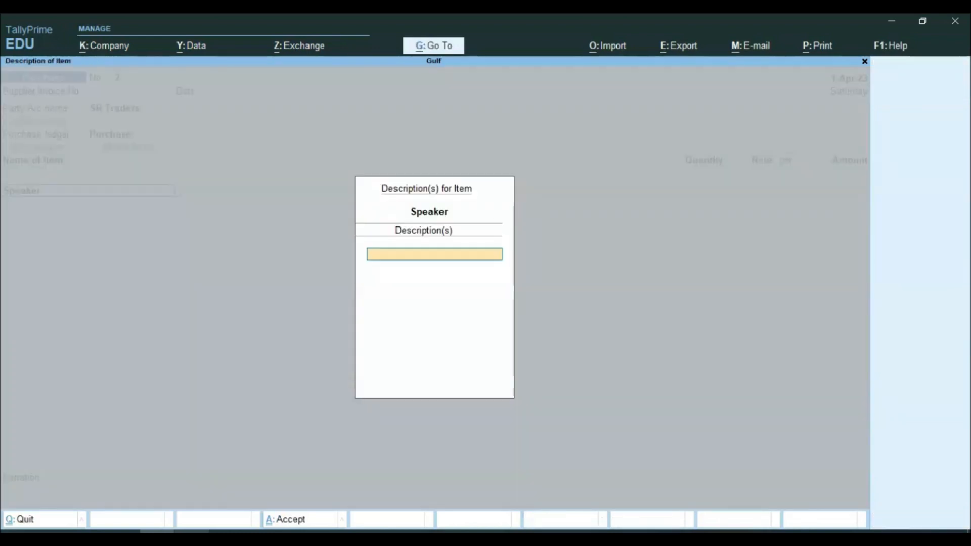
key("Return")
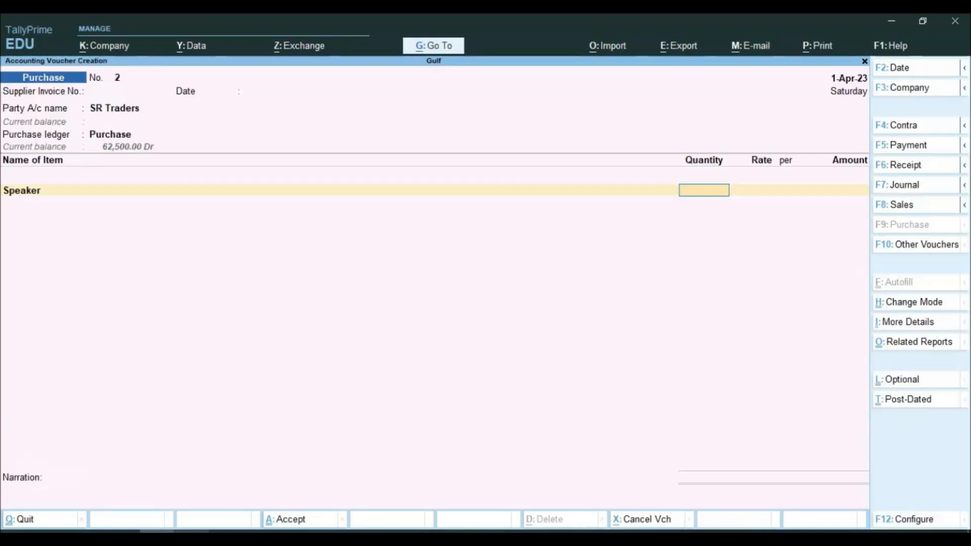
Step: Enter Speaker as 50 nos at 600.00, totalling 30,000.00
key("alt+Tab")
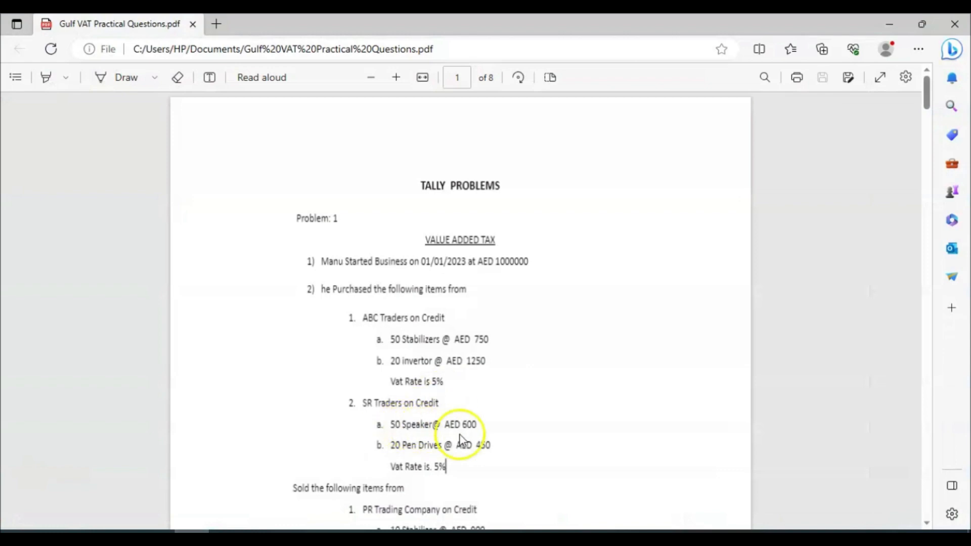
key("alt+Tab")
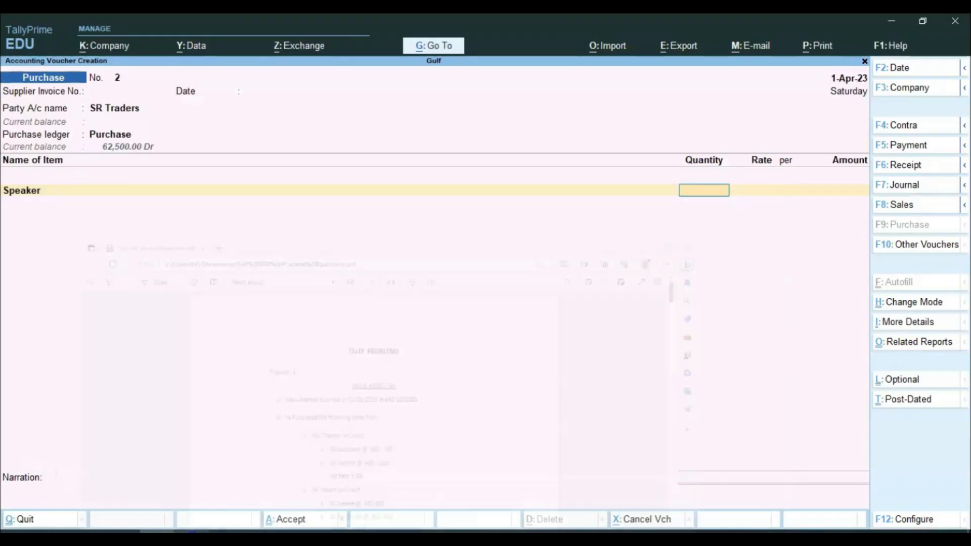
type("50")
key("Return")
type("600")
key("Return")
key("Return")
key("Return")
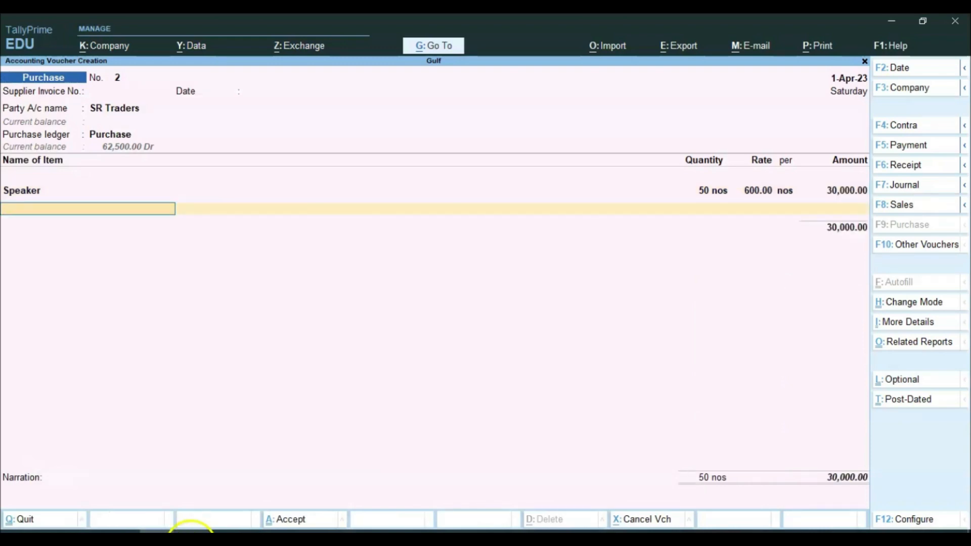
left_click(190, 525)
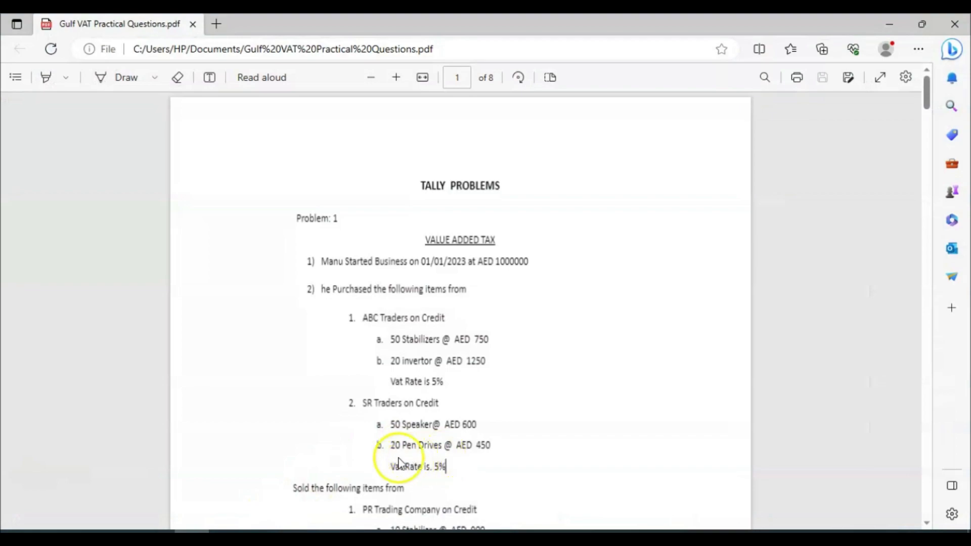
left_click(158, 531)
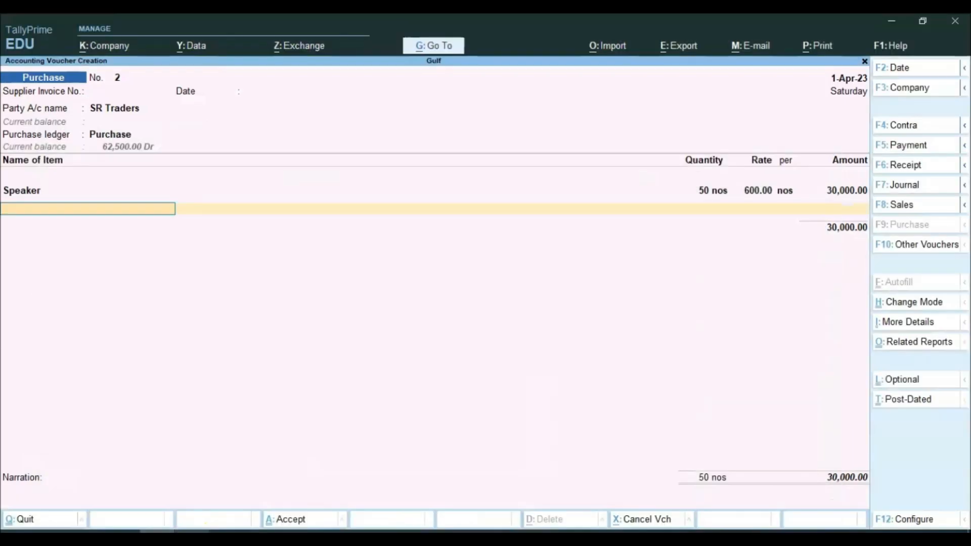
key("alt+c")
Step: Create the Pen Drive stock item under Electronics
type("Pen")
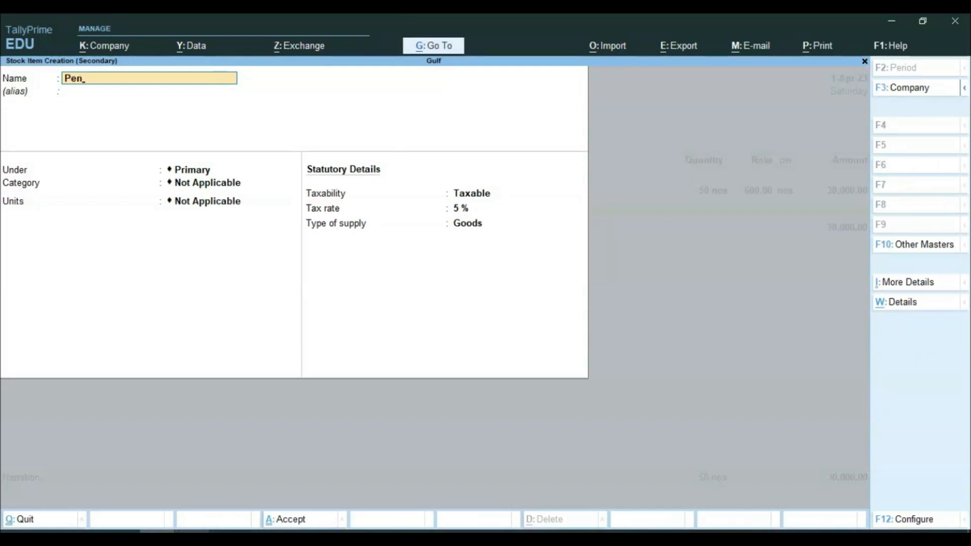
type(" drive")
key("Return")
key("Return")
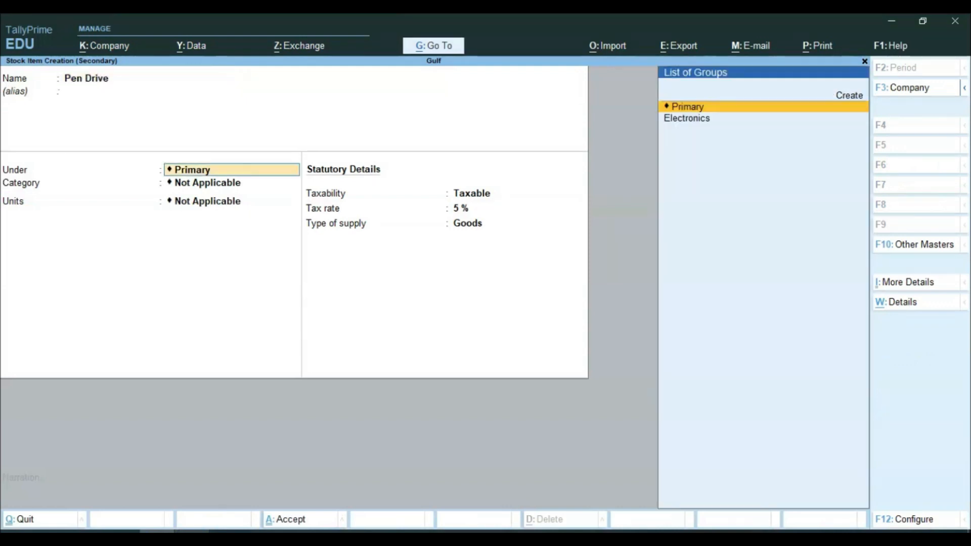
key("Down")
key("Return")
key("Return")
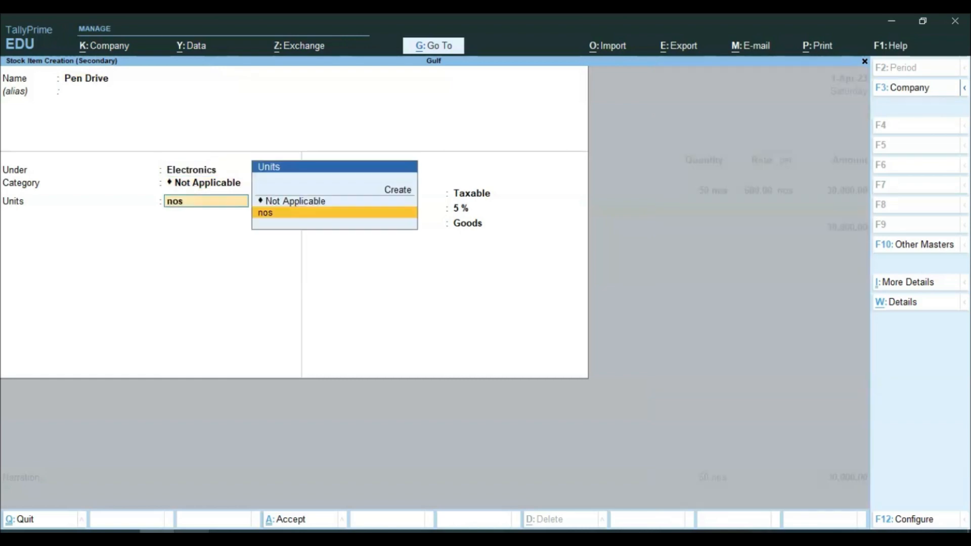
key("Return")
key("Return")
key("Return")
key("Return")
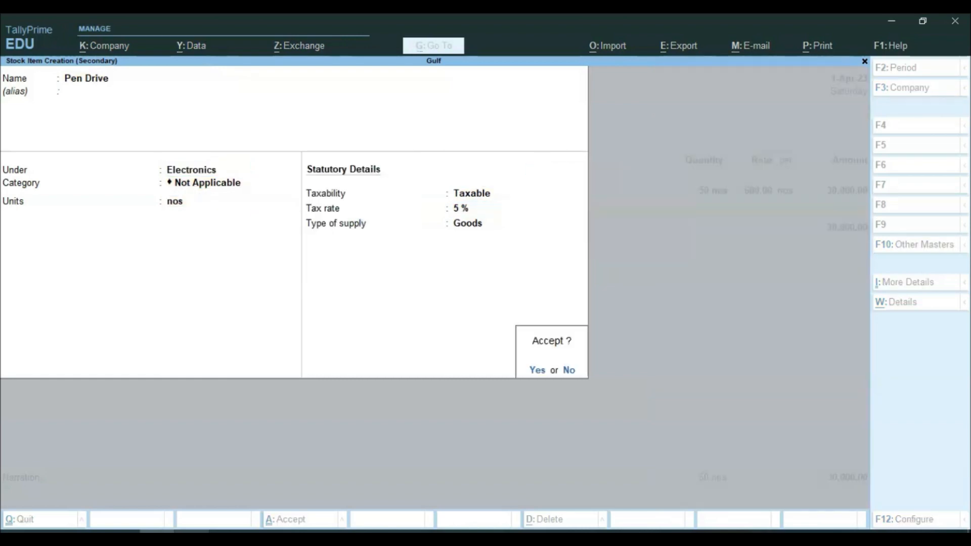
key("Return")
key("Return")
Step: Enter Pen Drive as 20 nos at 450.00, giving 9,000.00
key("Return")
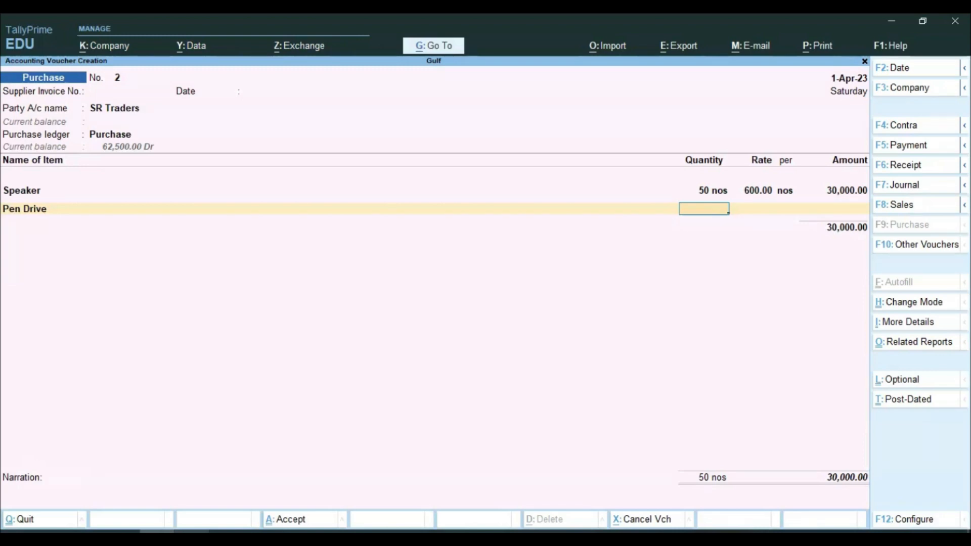
type("20")
key("Return")
type("458")
key("BackSpace")
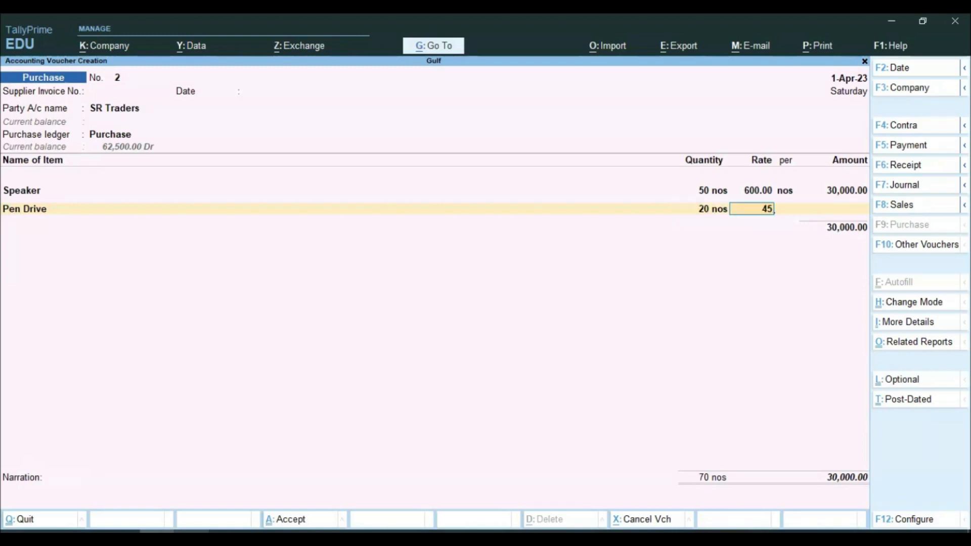
type("0")
key("Return")
key("Return")
key("Return")
key("Return")
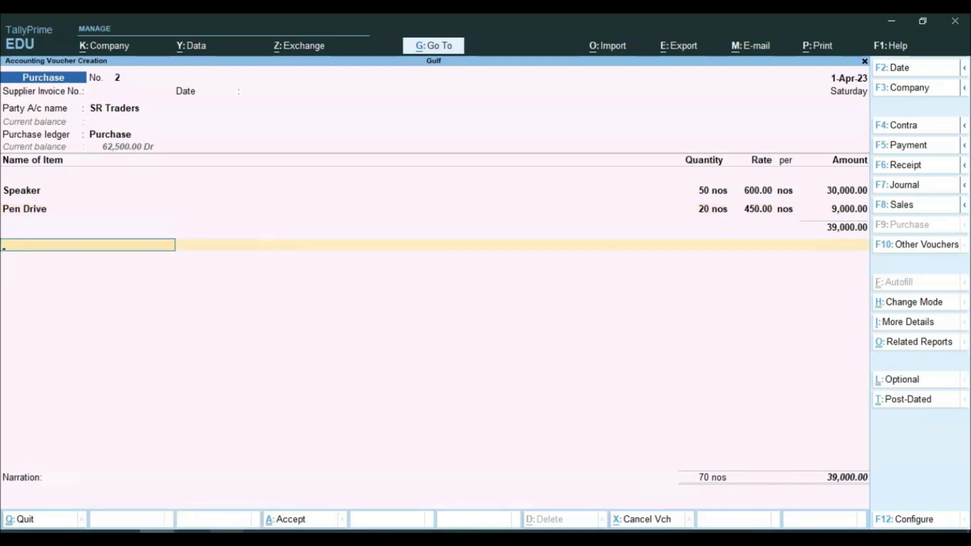
Step: Add Input Vat of 1,950.00, bringing the SR Traders purchase to 40,950.00
type("I")
key("Return")
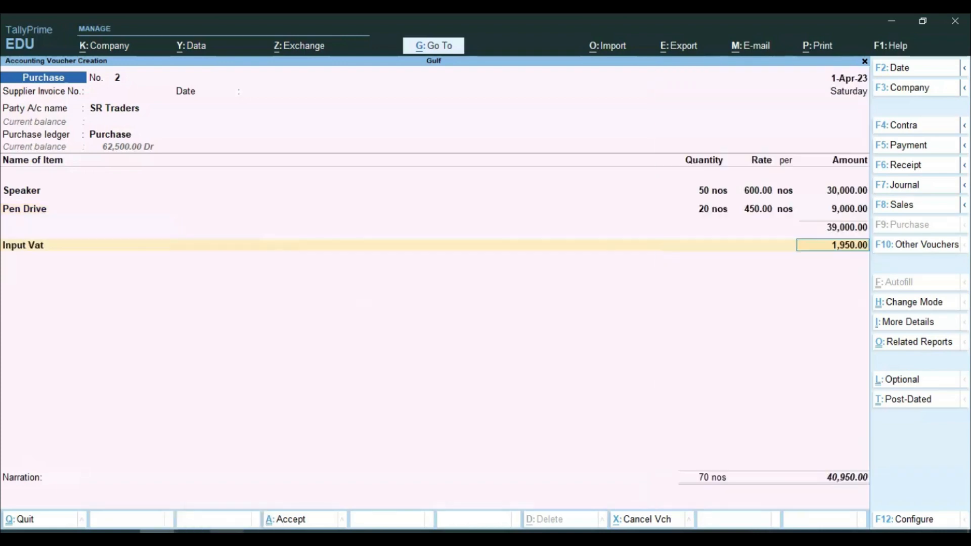
key("Return")
key("Return")
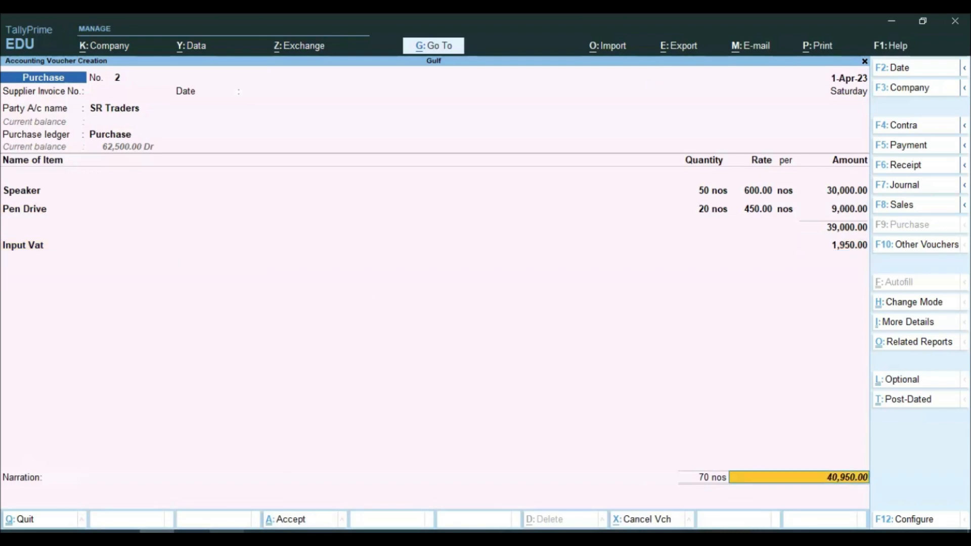
key("Return")
key("Return")
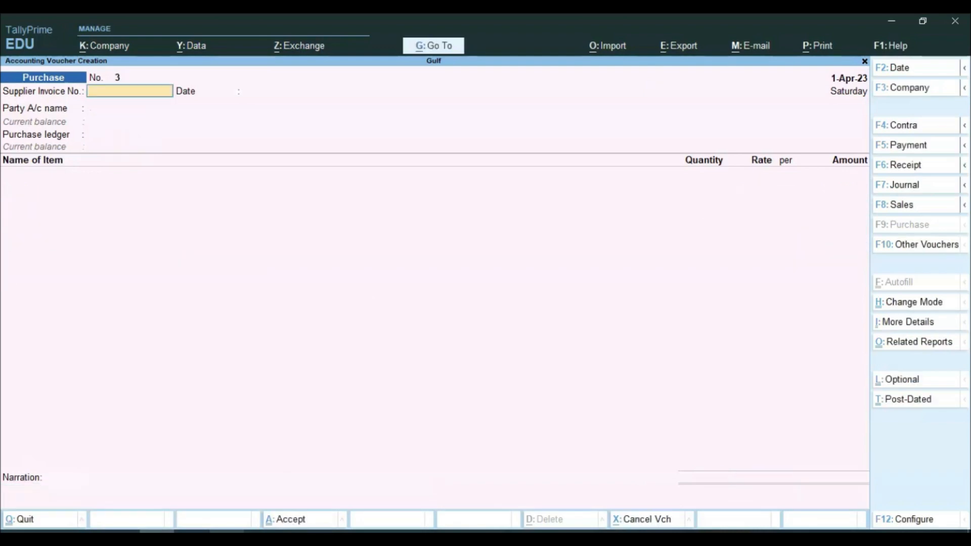
Step: Read the sales questions in the PDF and start a Sales voucher with F8
left_click(232, 525)
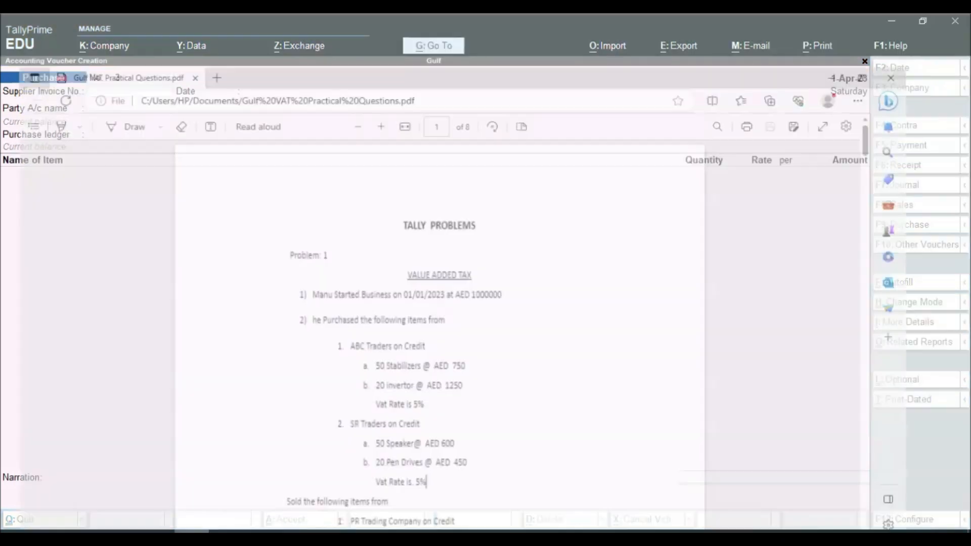
scroll(350, 445, "down", 5)
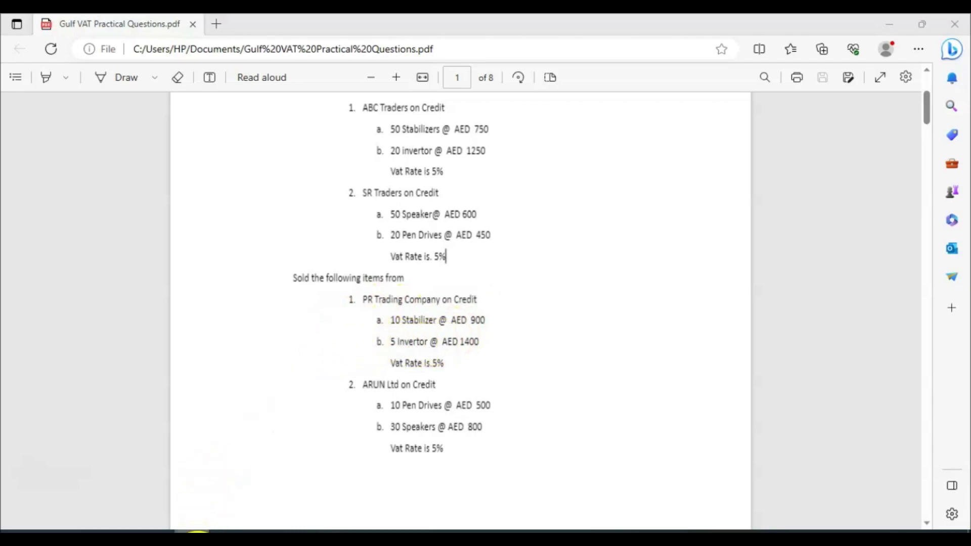
left_click(233, 526)
key("F8")
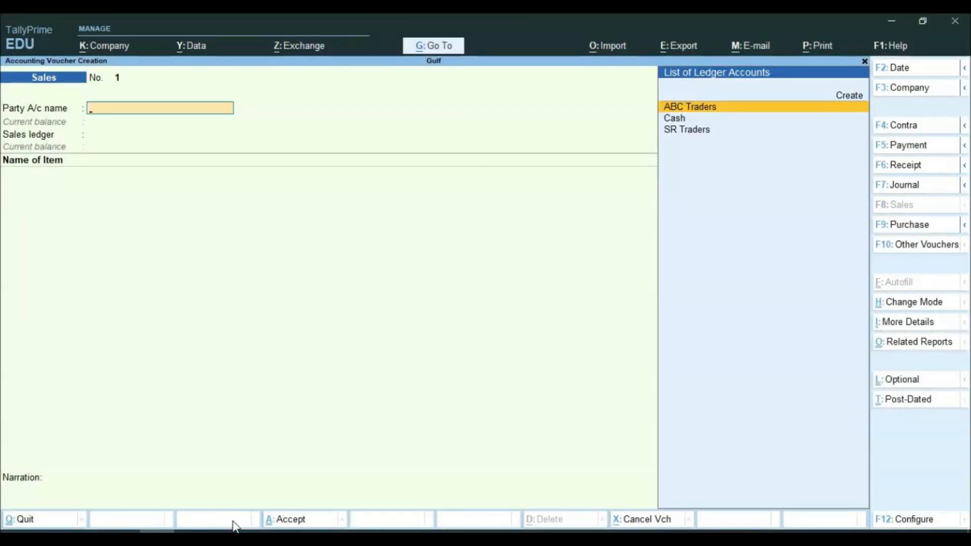
Step: Create party ledger PR Trading under Sundry Debtors and continue past party details
key("alt+c")
type("PR trading")
key("Return")
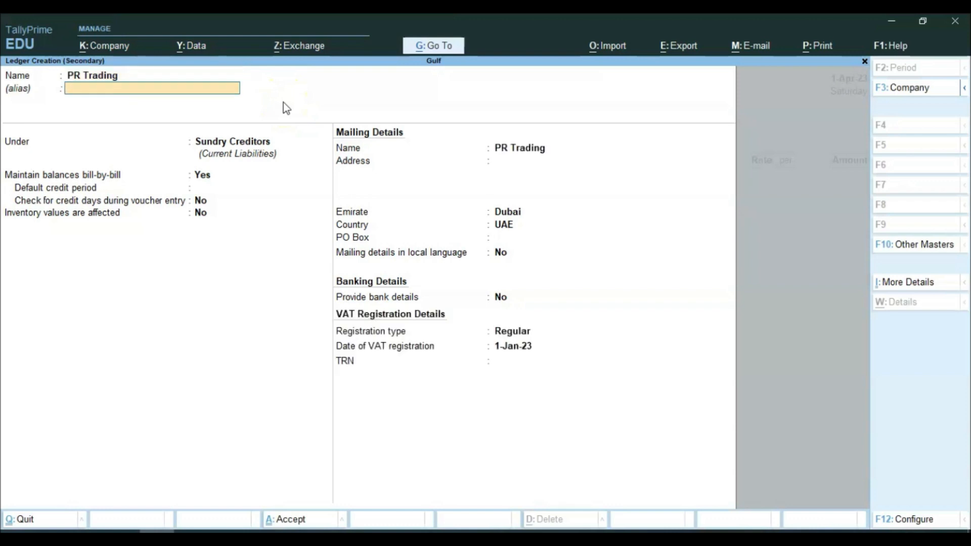
key("Return")
type("Su")
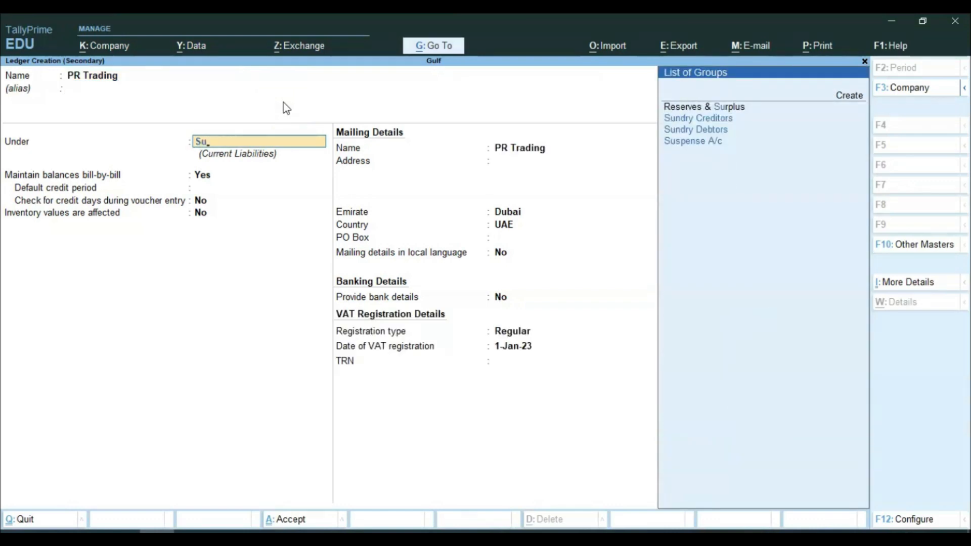
key("Down")
key("Down")
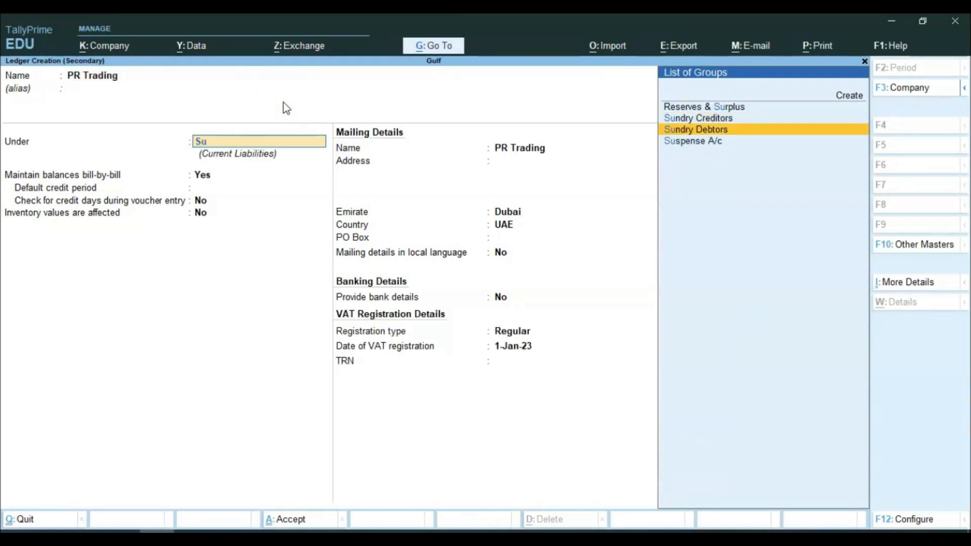
key("Return")
key("ctrl+a")
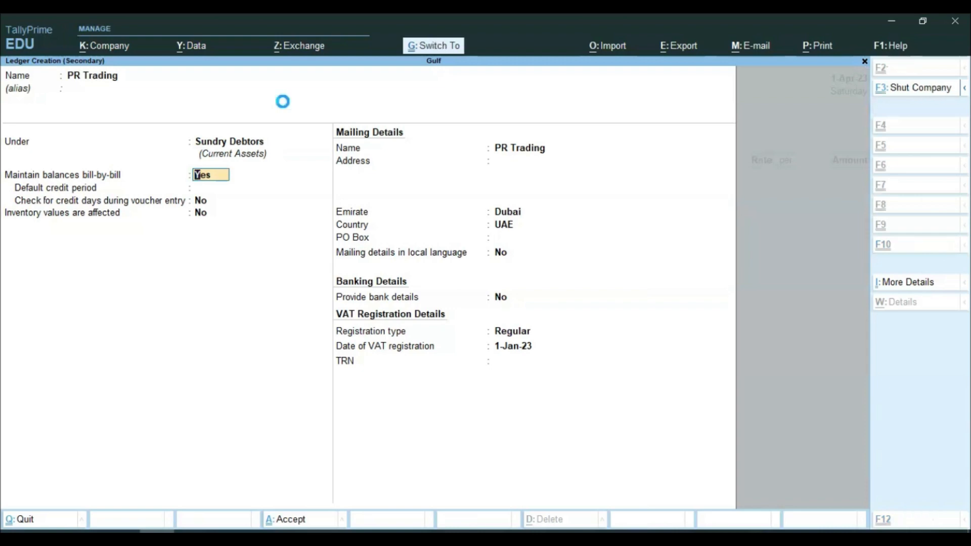
key("ctrl+a")
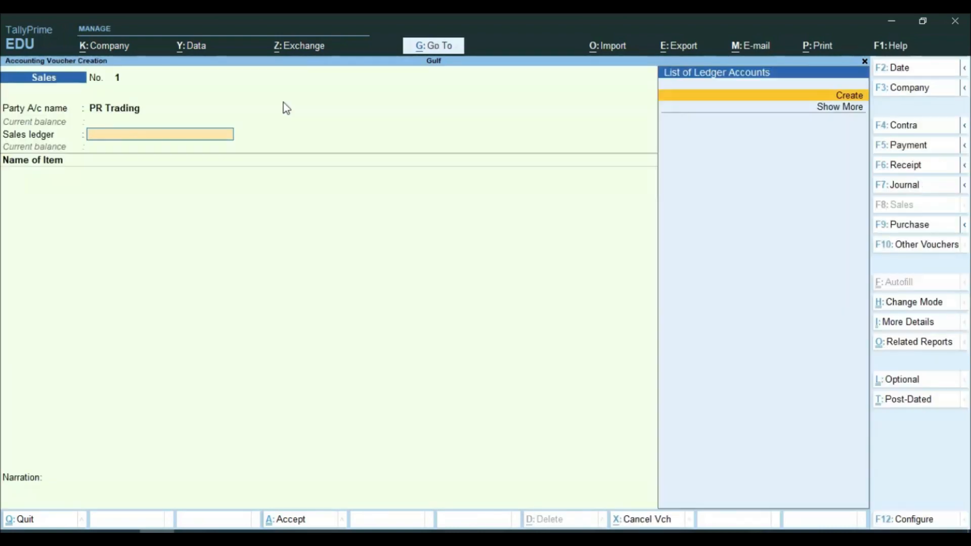
Step: Create a 'Sales' ledger under Sales Accounts, keeping it taxable at 5%
key("Return")
type("Sales")
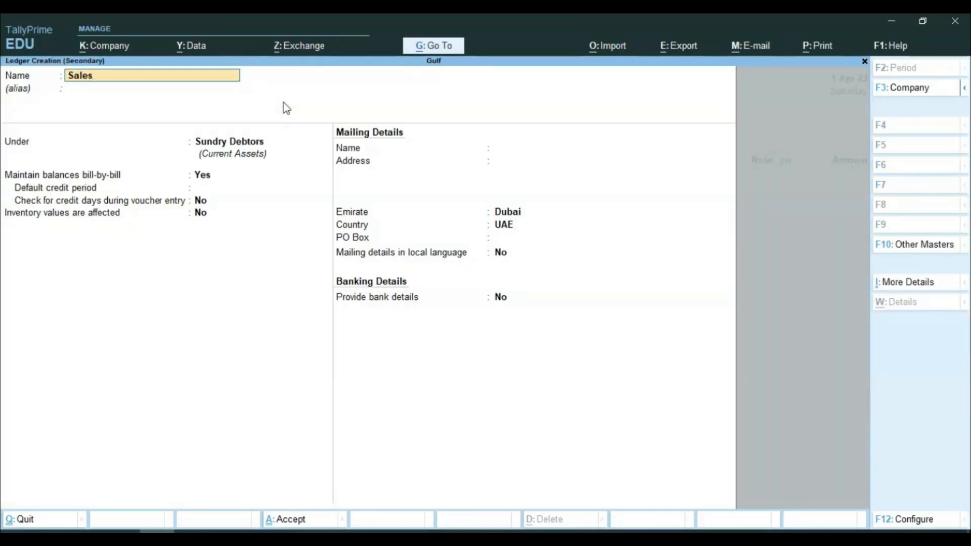
key("Return")
type("Sa")
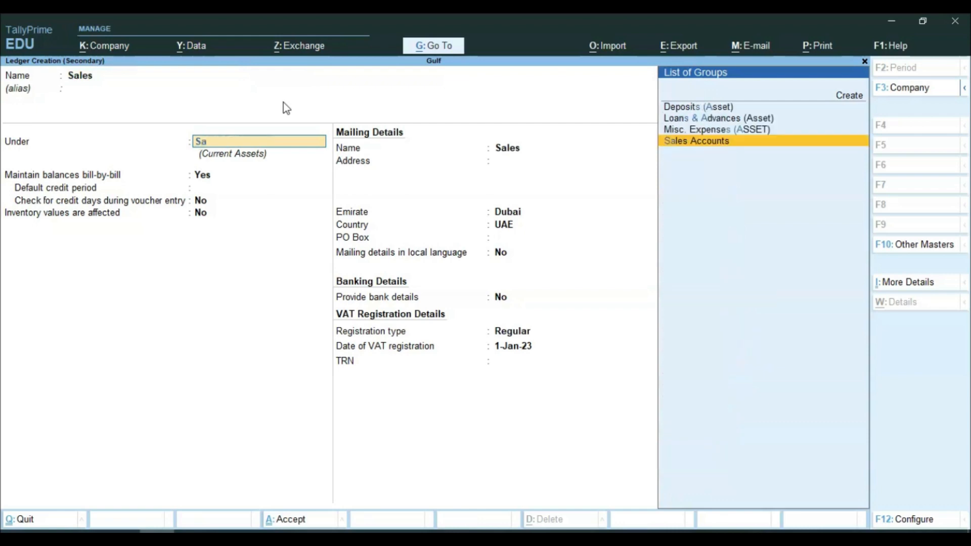
type("l")
key("Return")
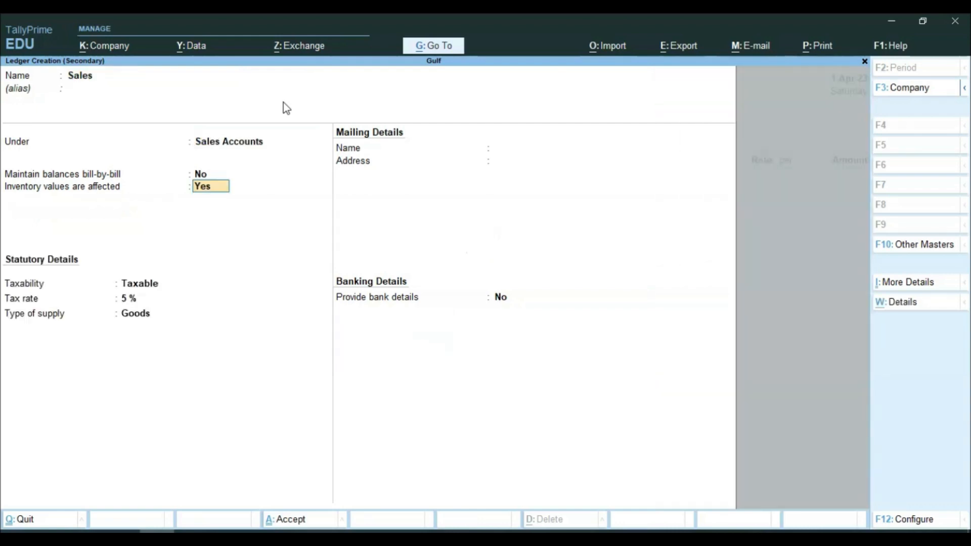
key("Return")
key("Return")
key("Return")
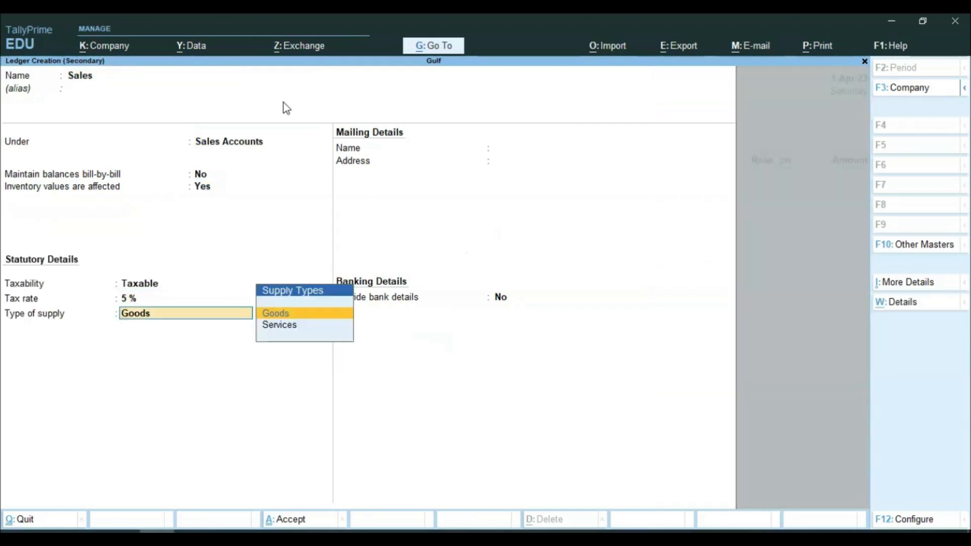
key("Return")
key("Return")
key("Return")
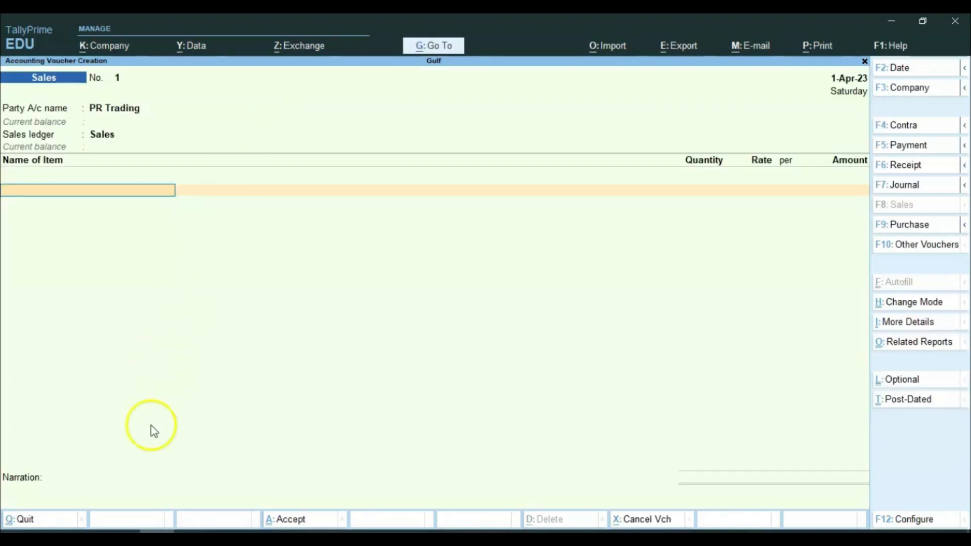
Step: Add the first item line: 10 Stabilizers at 900
left_click(192, 532)
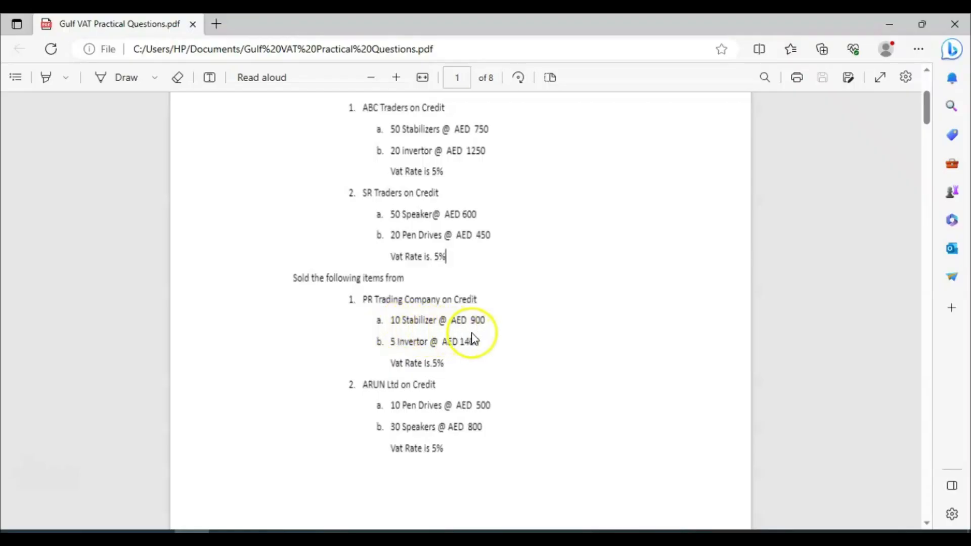
key("alt+Tab")
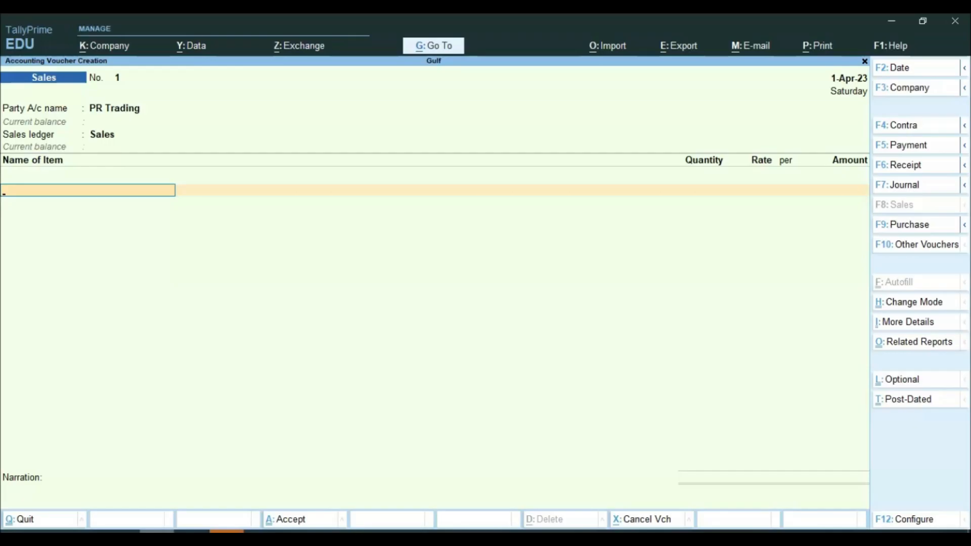
key("Down")
key("Down")
key("Down")
key("Down")
key("Down")
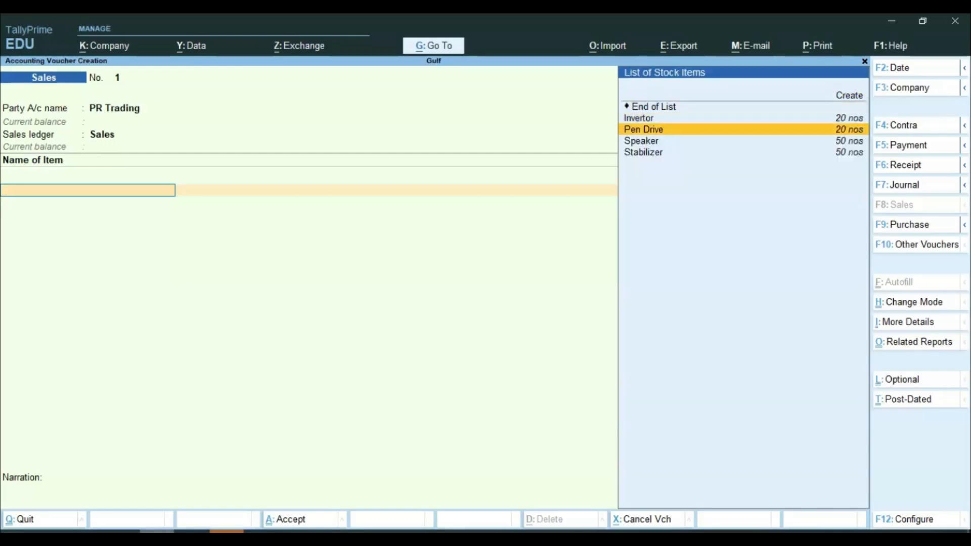
key("Return")
key("Return")
type("10")
key("Return")
type("900")
key("Return")
key("Return")
key("Return")
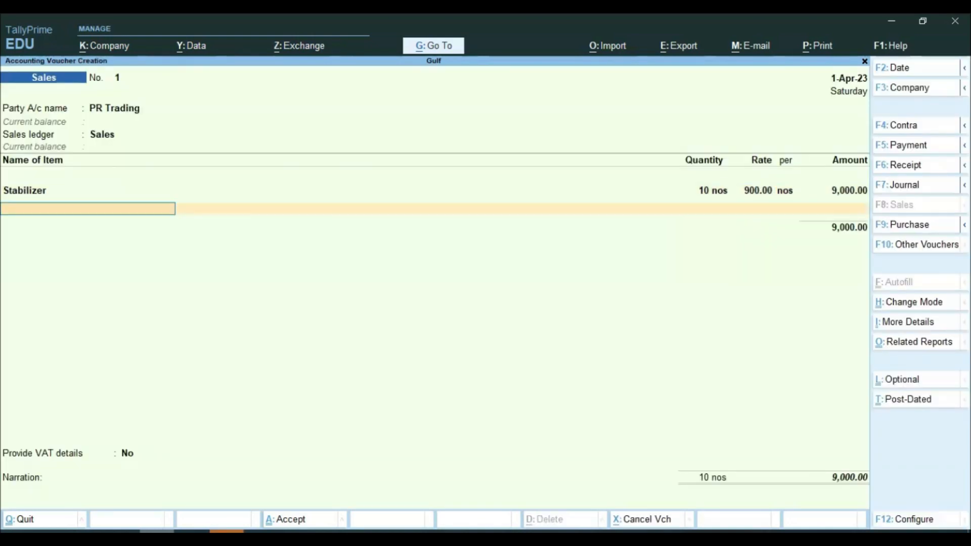
Step: Add the second item line: 5 Invertors at 1,400 for 7,000
key("alt+Tab")
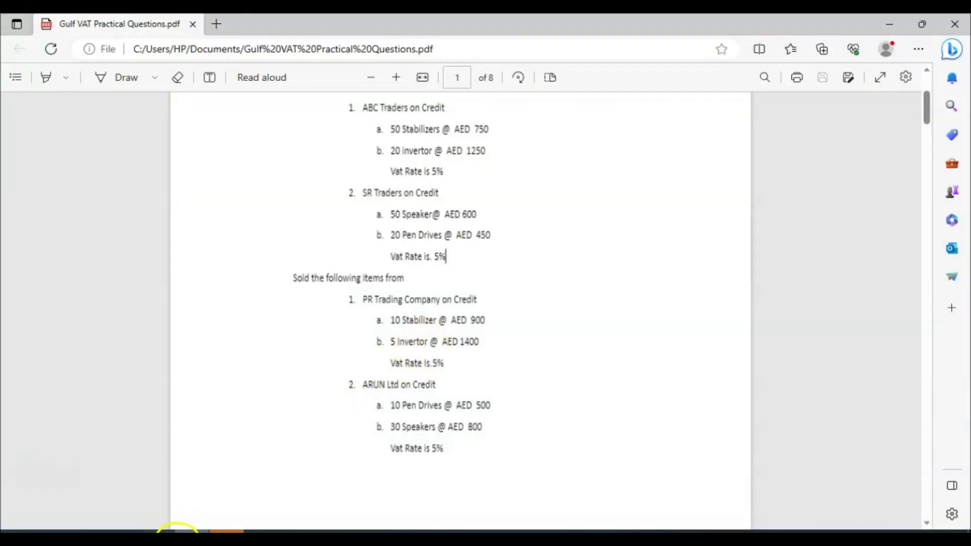
left_click(177, 526)
type("I")
key("Return")
key("Return")
type("5")
key("Return")
type("1400")
key("Return")
key("Return")
key("Return")
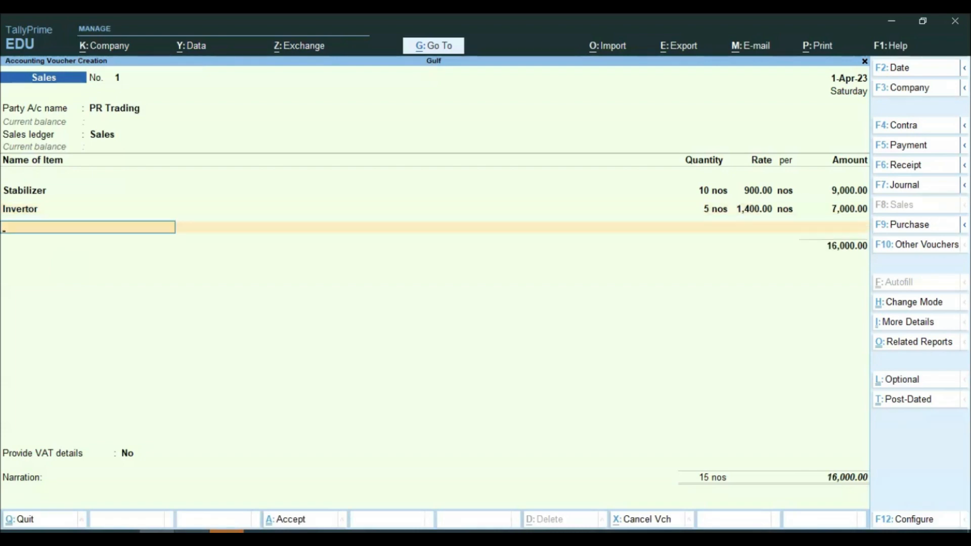
key("Return")
Step: Add Output Vat of 800.00 and save the voucher, totalling 16,800
key("alt+Tab")
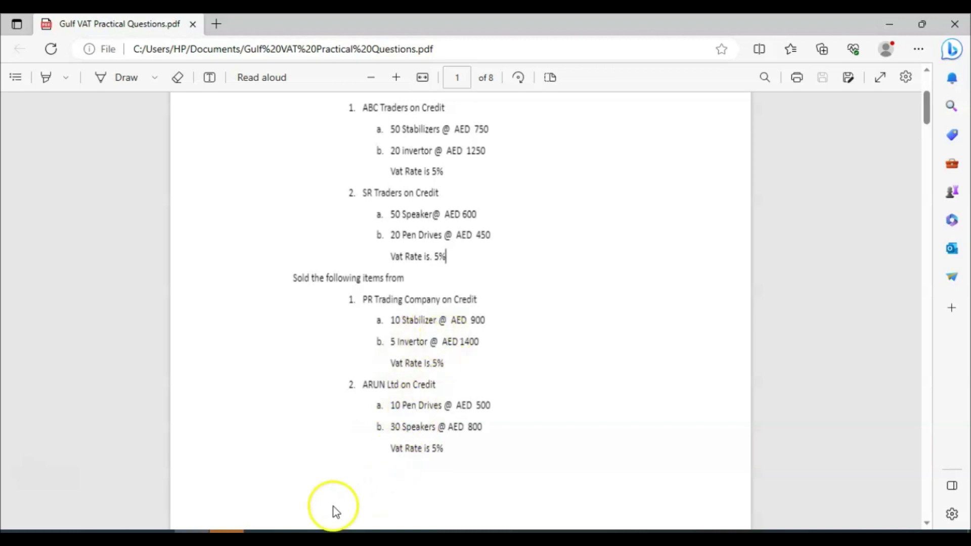
left_click(213, 539)
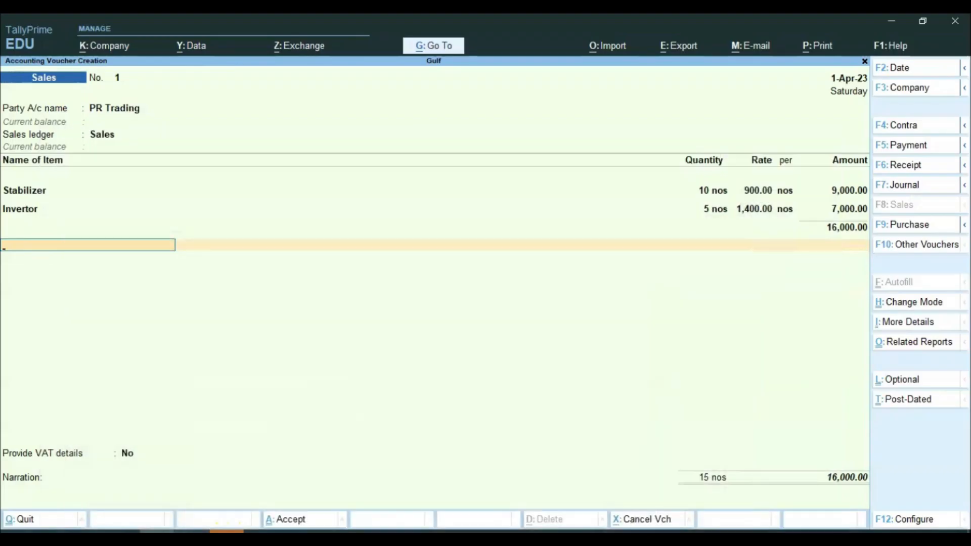
type("Ou")
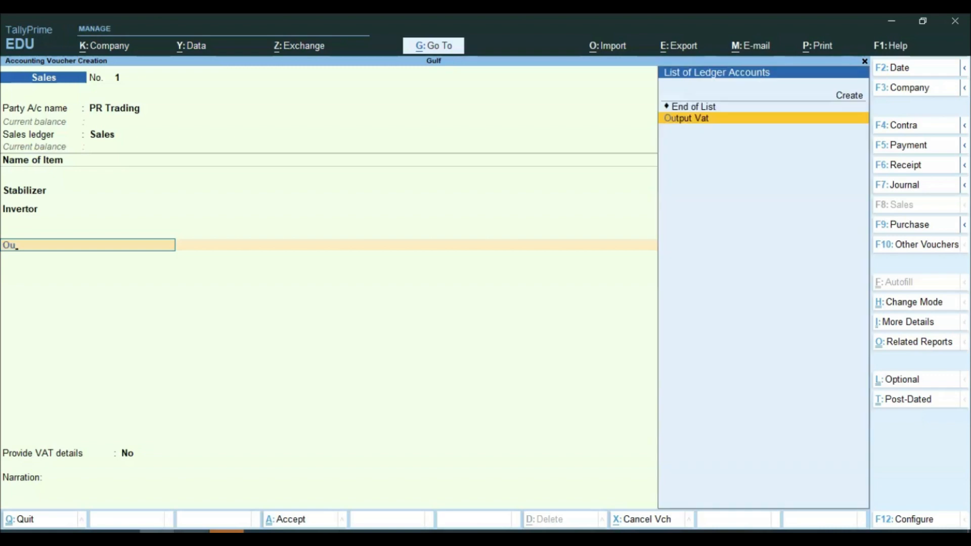
key("Return")
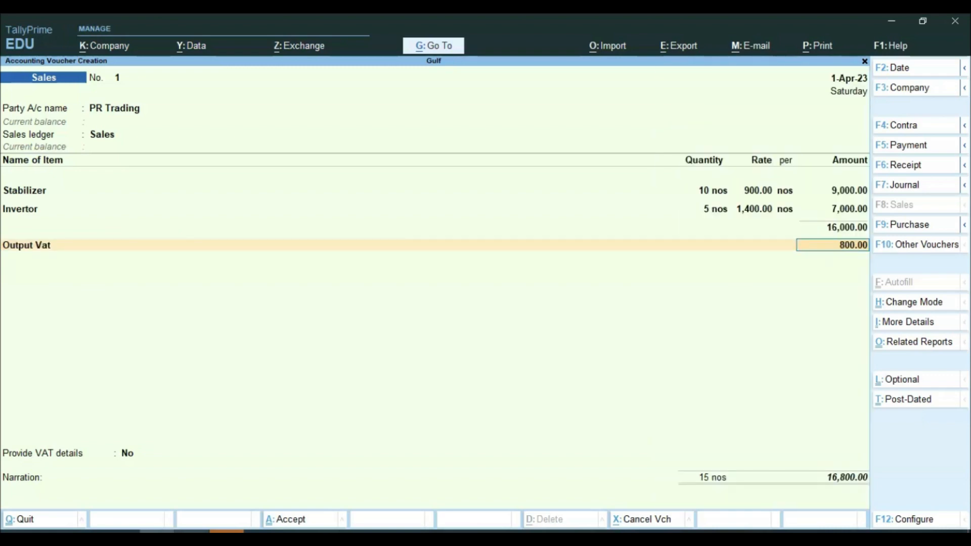
key("Return")
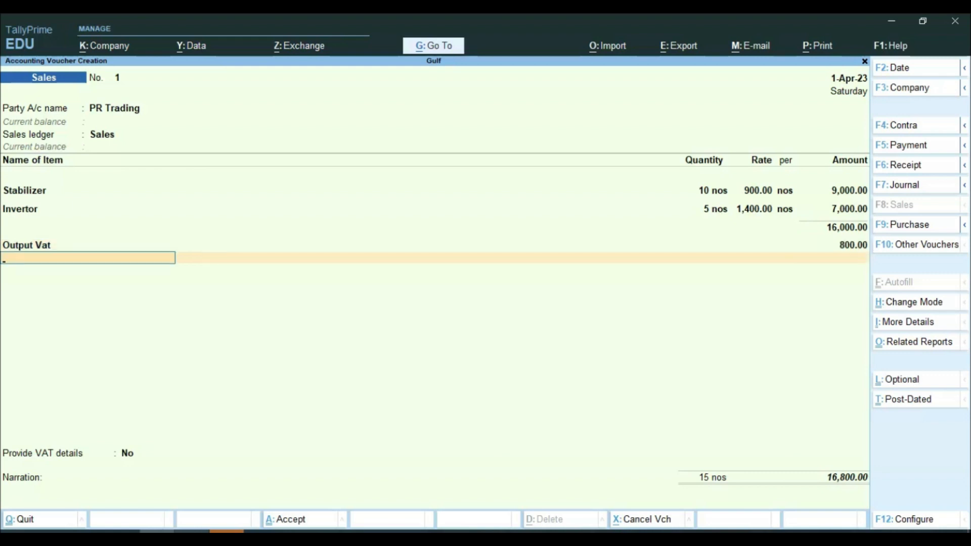
key("Return")
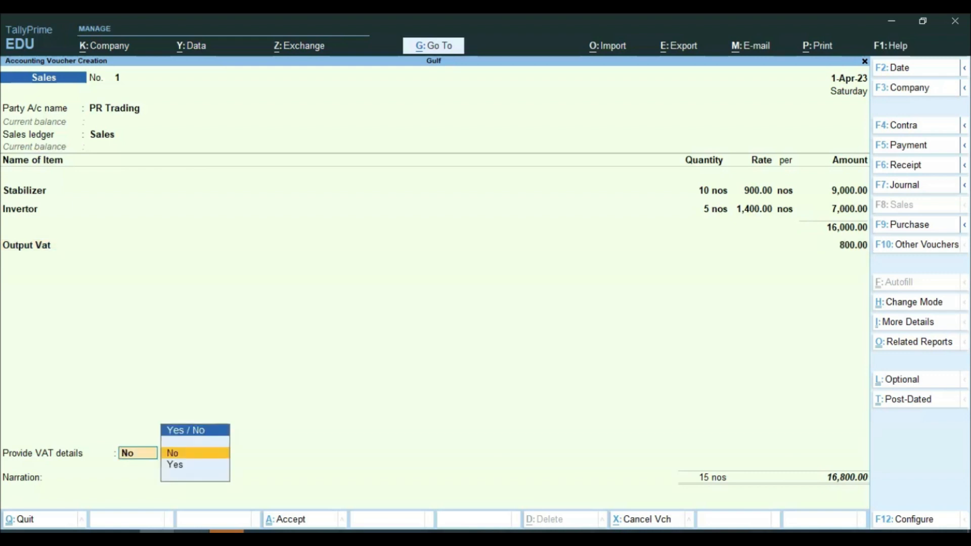
key("Return")
key("Return")
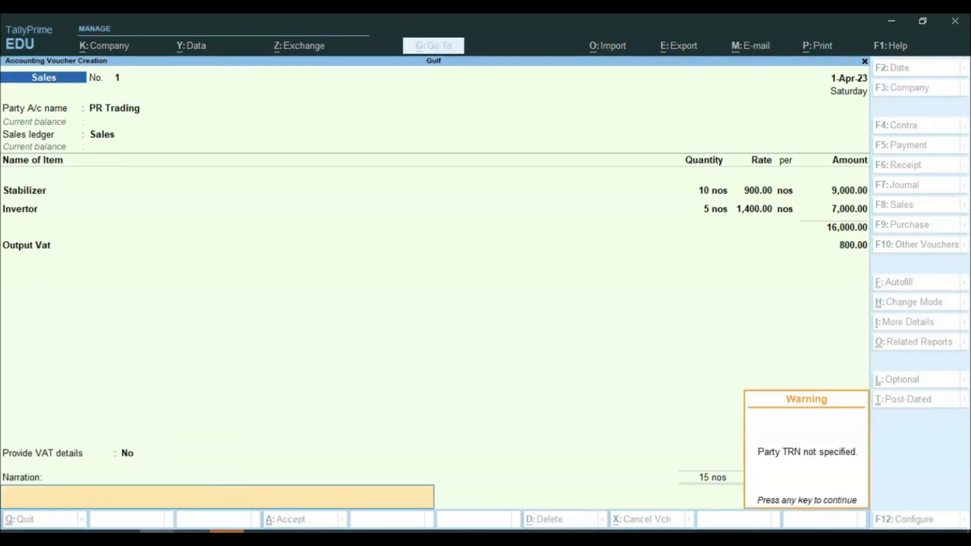
key("Return")
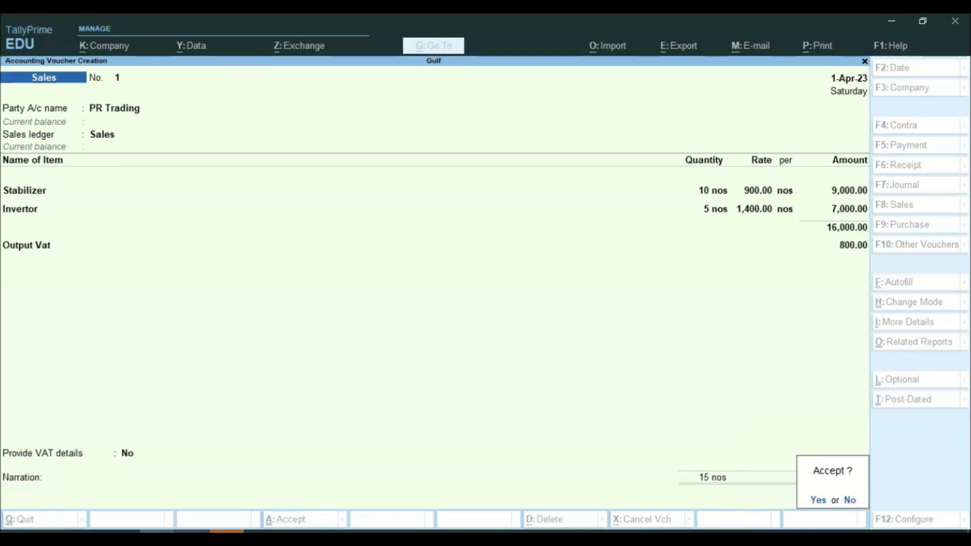
key("Return")
left_click(174, 526)
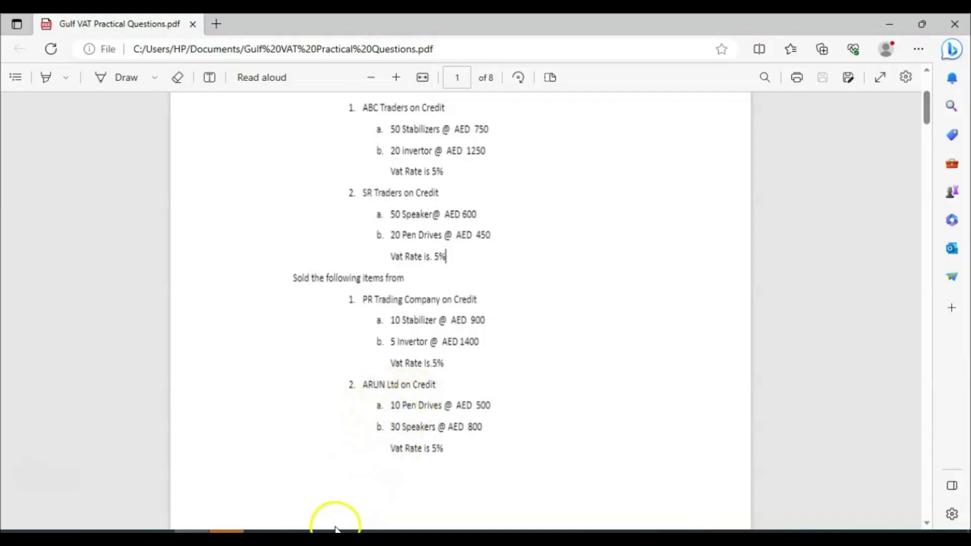
Step: Create the party ledger 'Arun Ltd' under Sundry Debtors
left_click(157, 529)
key("alt+c")
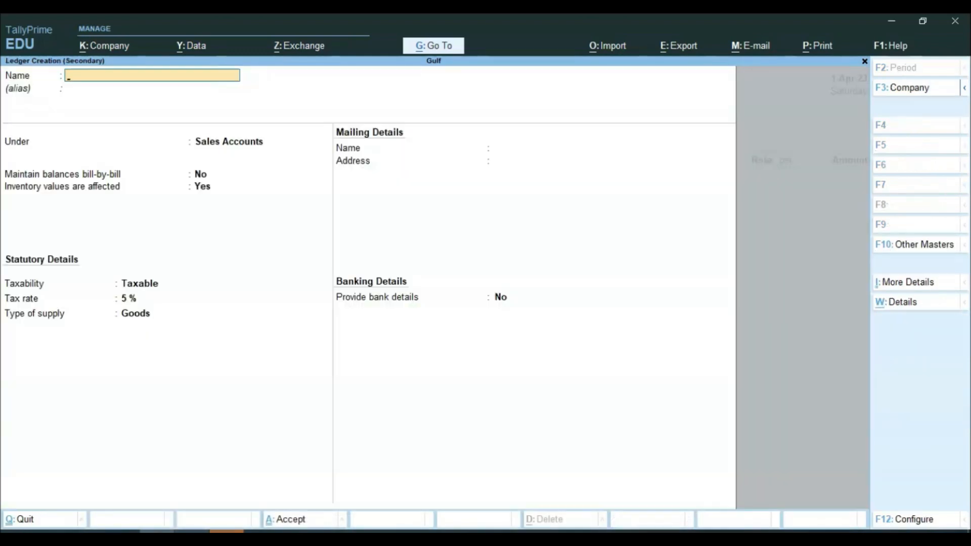
type("Arun Ltd")
key("Return")
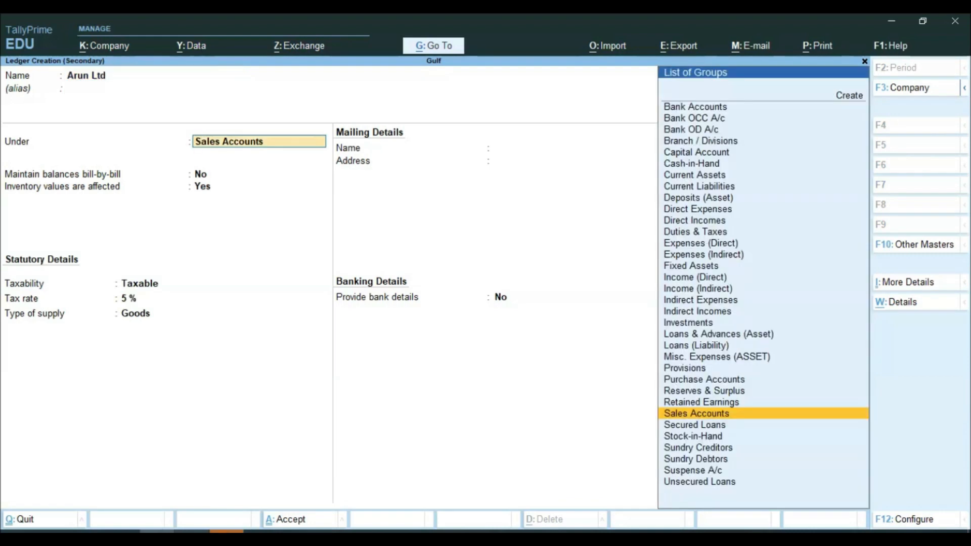
type("Su")
key("Down")
key("Up")
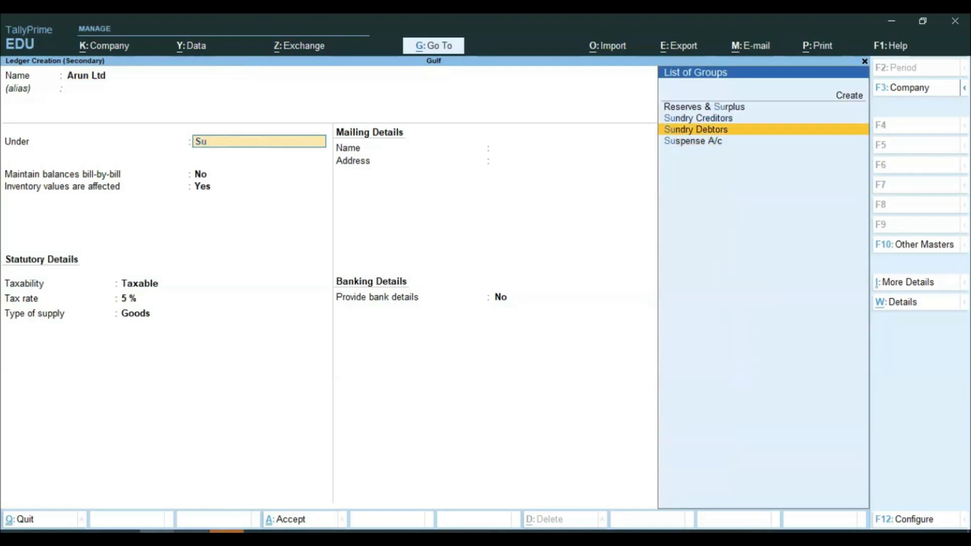
key("Return")
key("Return")
key("Return")
key("Return")
key("Return")
key("Return")
key("Return")
key("Return")
Step: Skip the remaining party and dispatch details and choose Sales as the sales ledger
key("Return")
key("Return")
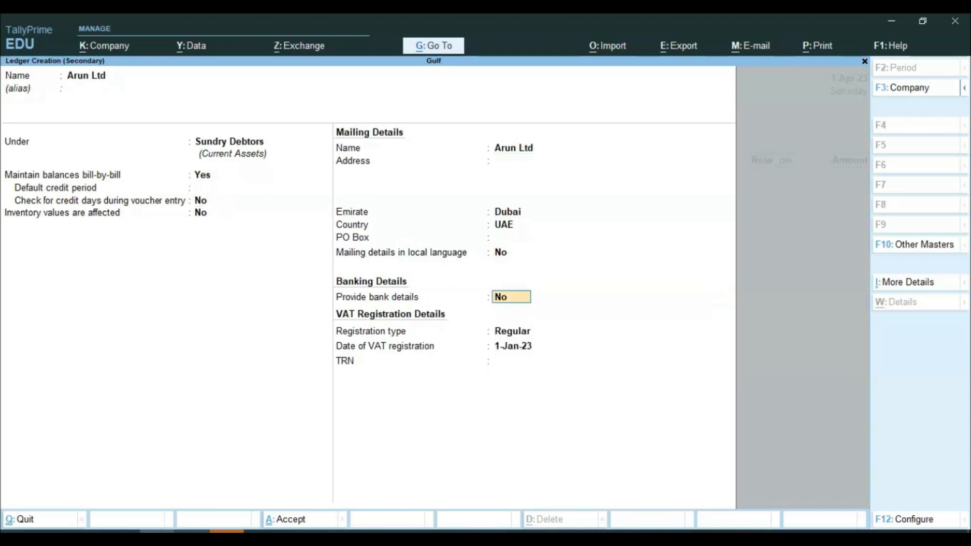
key("Return")
key("Return")
key("Return")
key("Return")
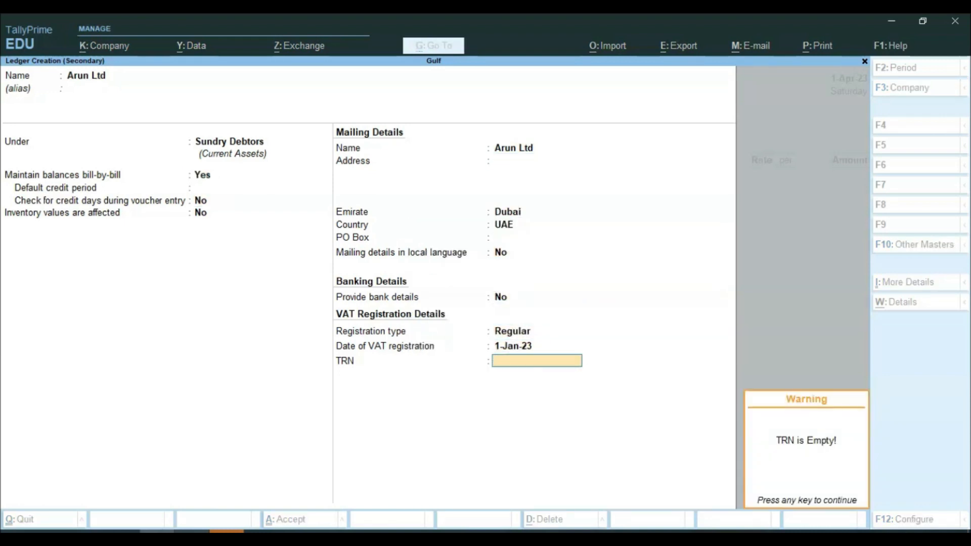
key("Return")
key("Return")
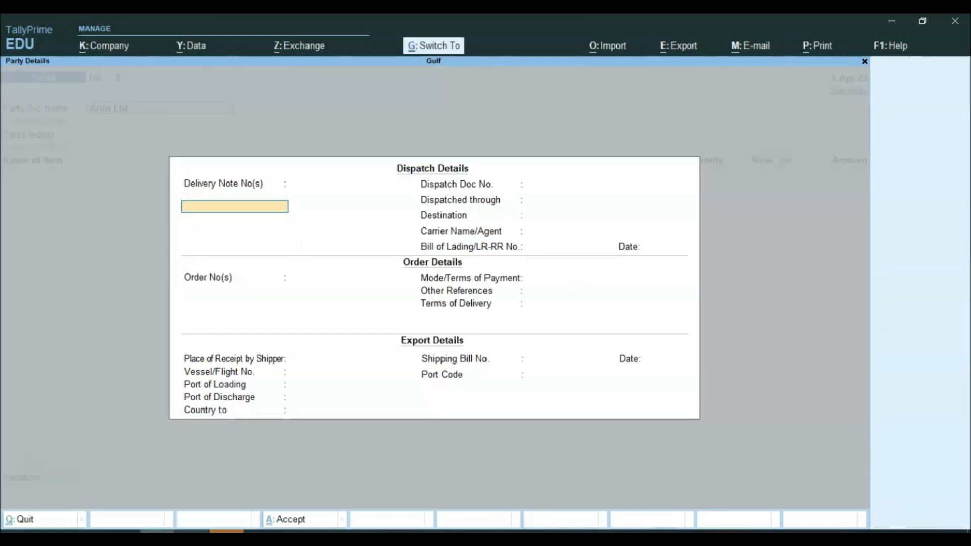
key("ctrl+a")
key("Return")
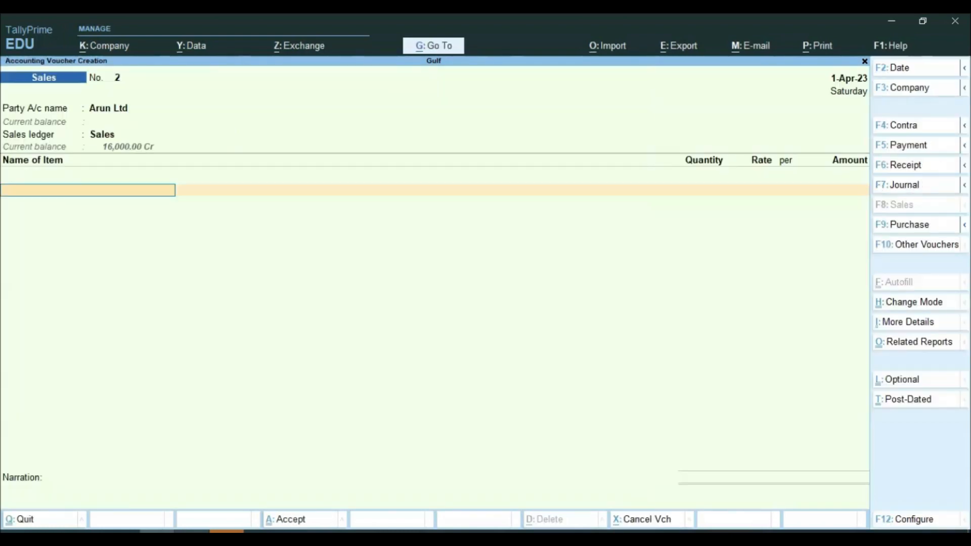
Step: Enter the first item line: 10 Pen Drives at 500 for 5,000
key("alt+Tab")
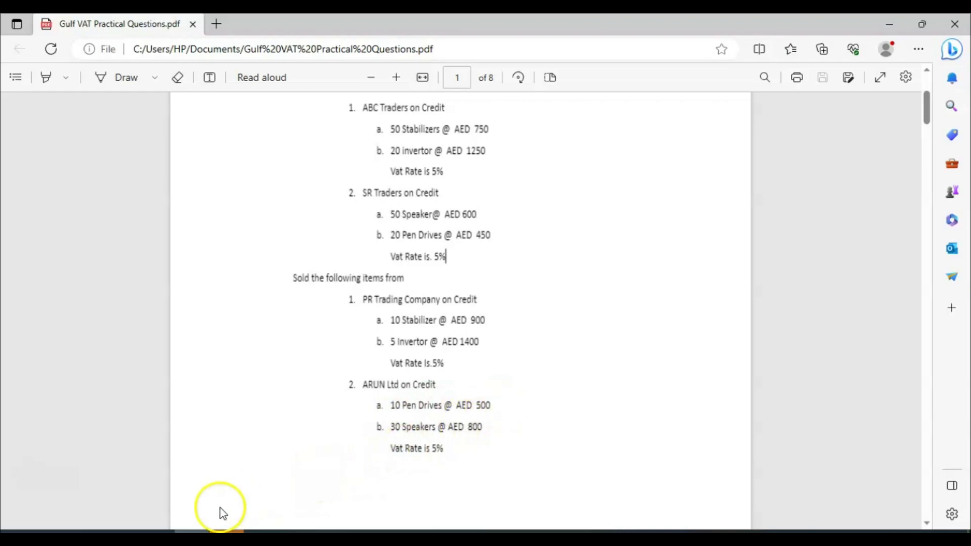
key("alt+Tab")
type("p")
key("Return")
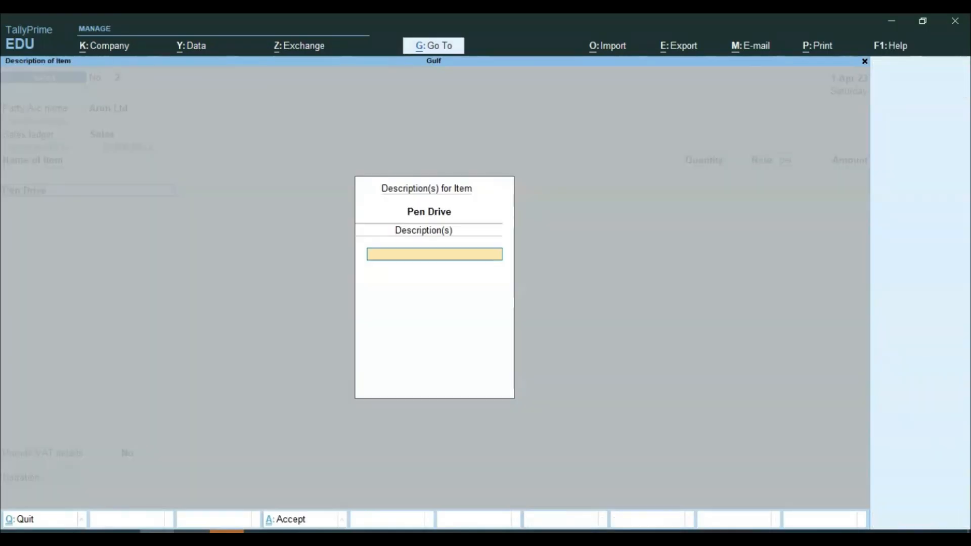
key("Return")
type("10 nos")
key("Return")
type("500")
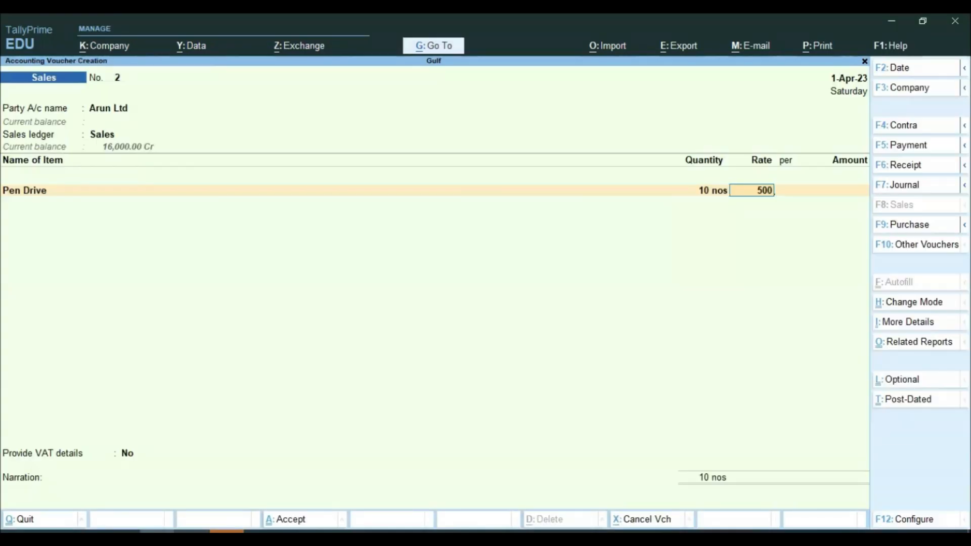
key("Return")
key("Return")
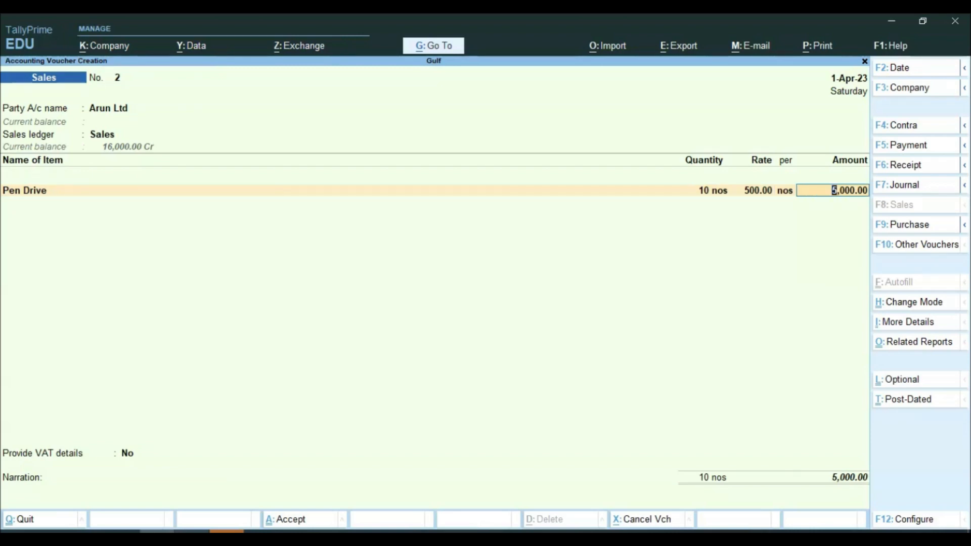
key("Return")
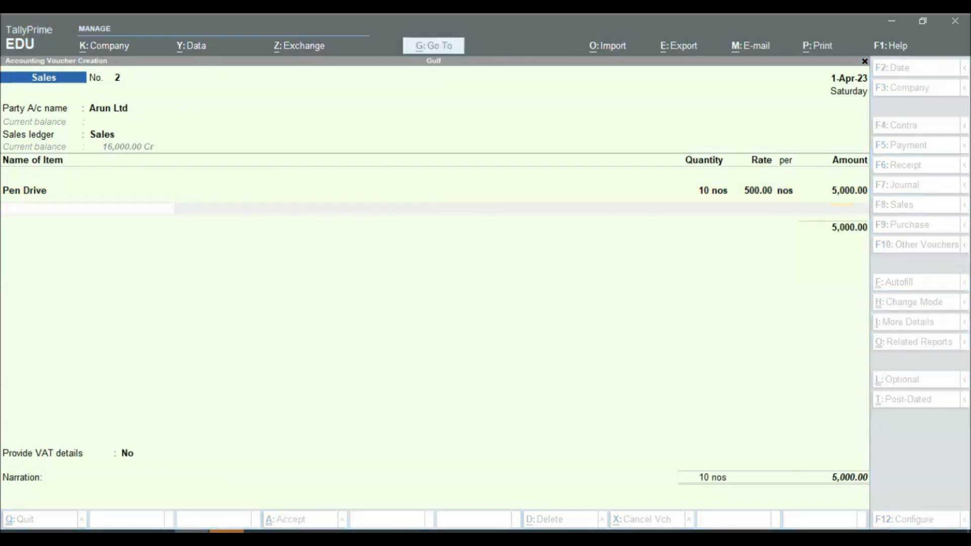
Step: Enter the second item line: 30 Speakers at 800
key("alt+Tab")
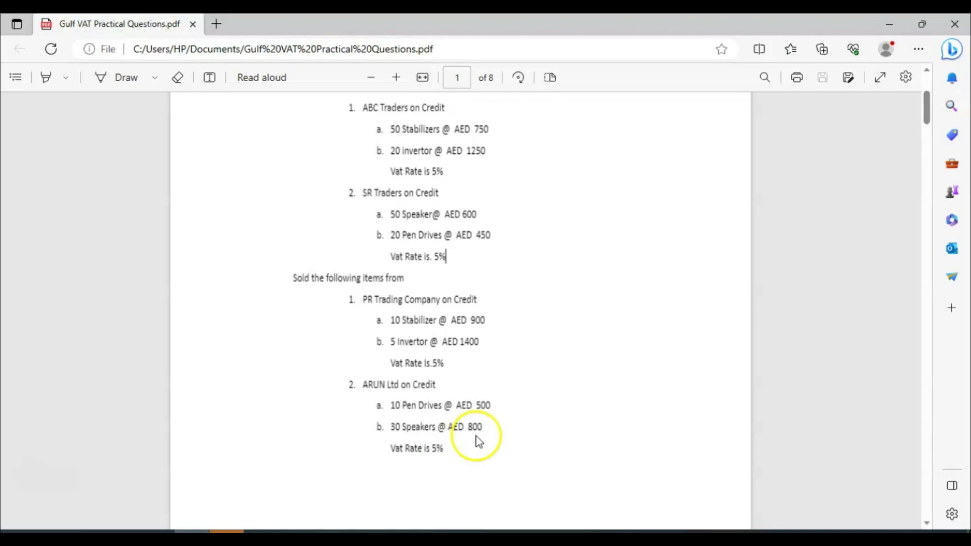
left_click(194, 528)
type("S")
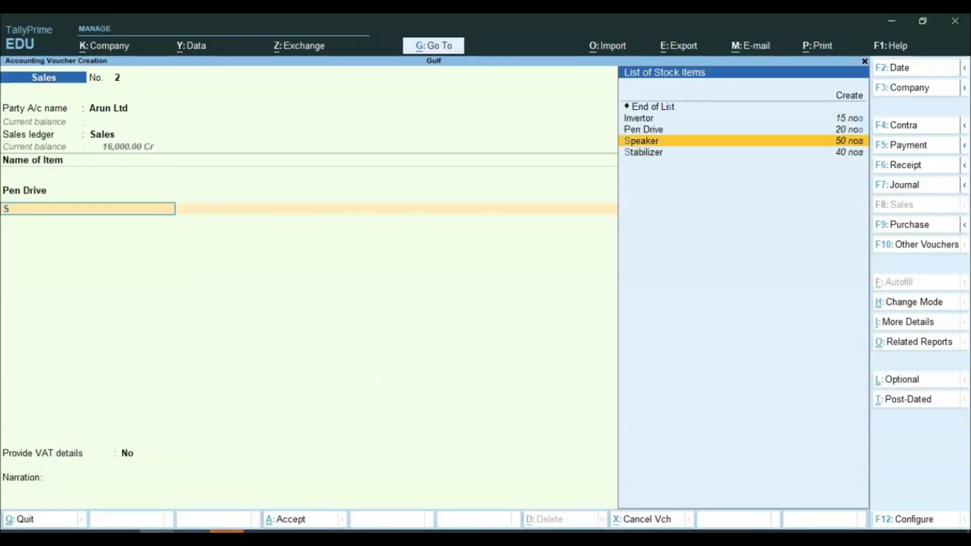
key("Return")
key("Return")
type("30")
key("Return")
type("800")
key("Return")
key("Return")
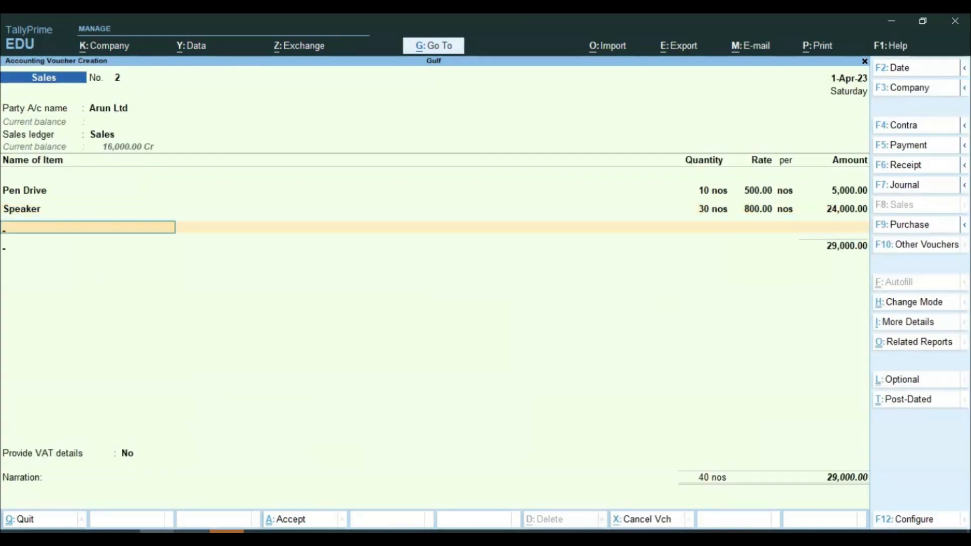
Step: Add Output Vat of 1,450, skip VAT details, and save the sales voucher
type("Ou")
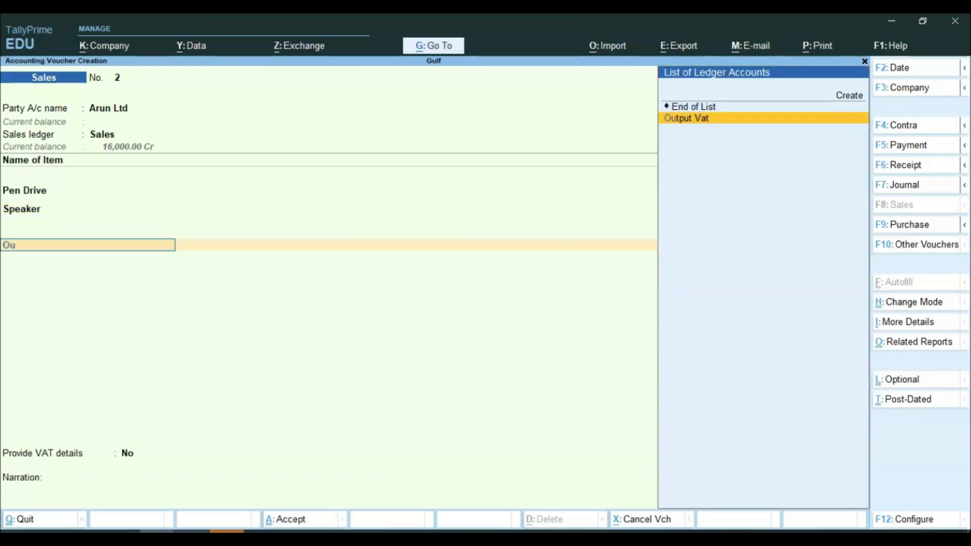
key("Return")
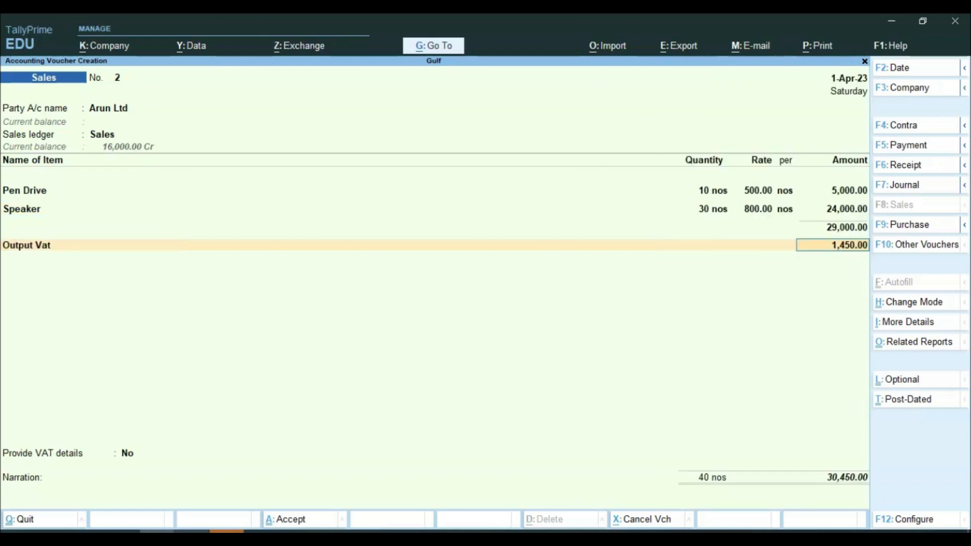
key("Return")
key("Return")
key("Return")
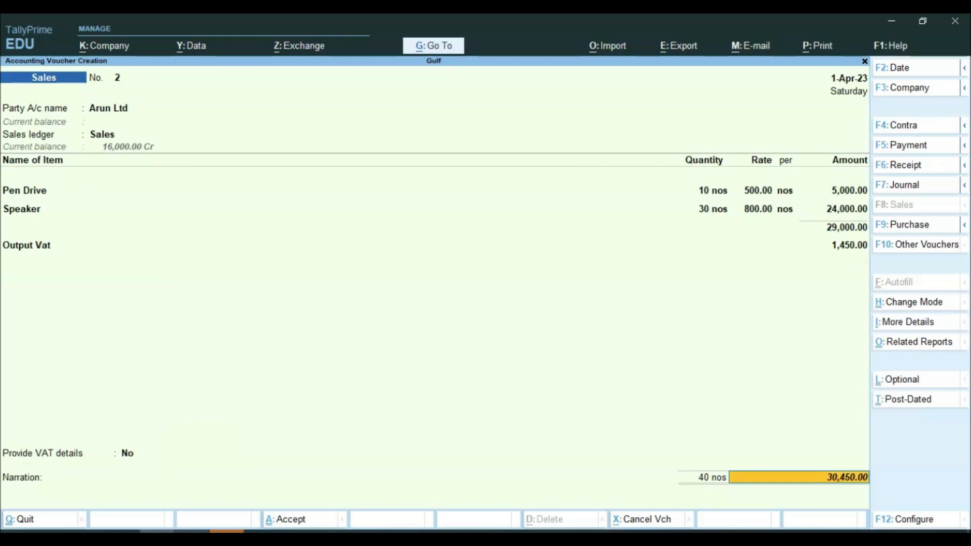
key("Return")
key("Return")
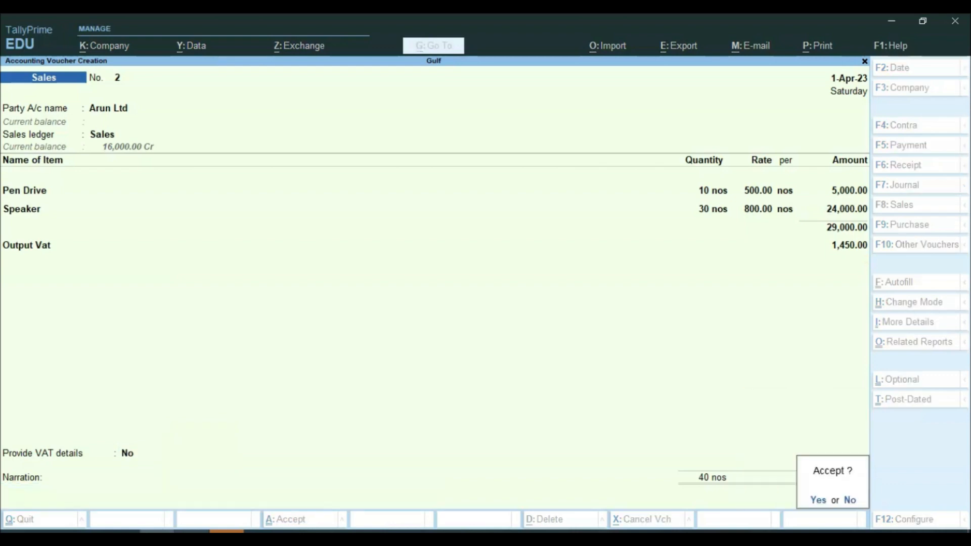
key("Return")
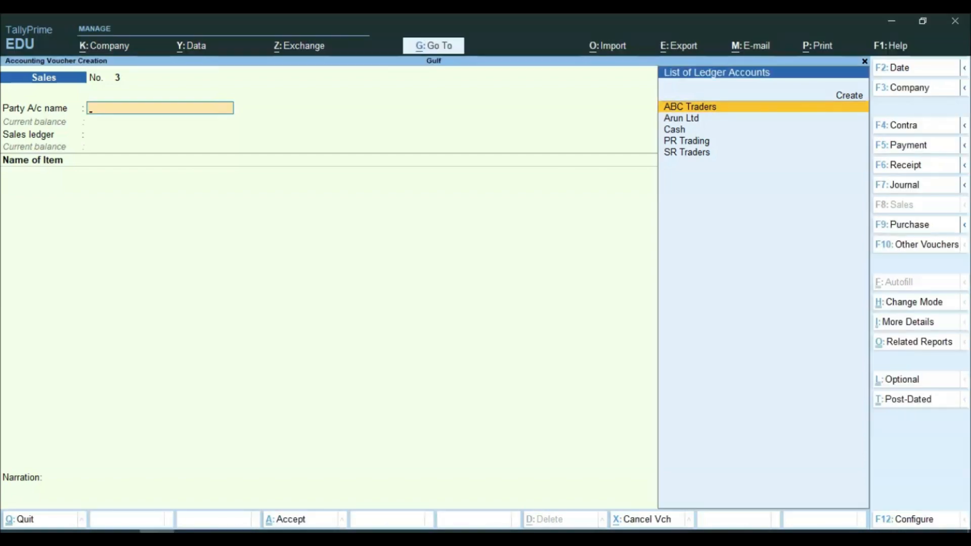
Step: Open the Balance Sheet in detailed view and drill into Duties & Taxes
key("Escape")
key("Return")
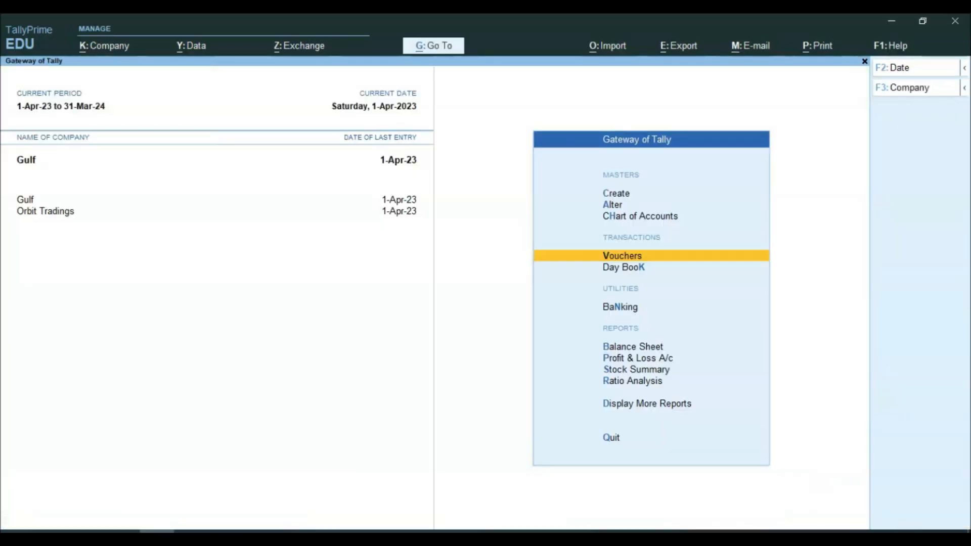
key("Down")
key("Down")
key("Down")
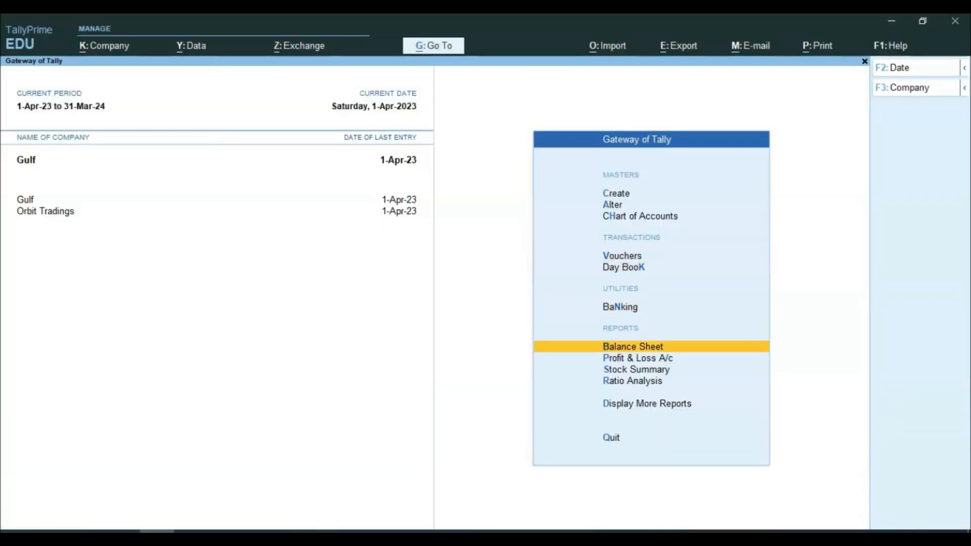
key("Return")
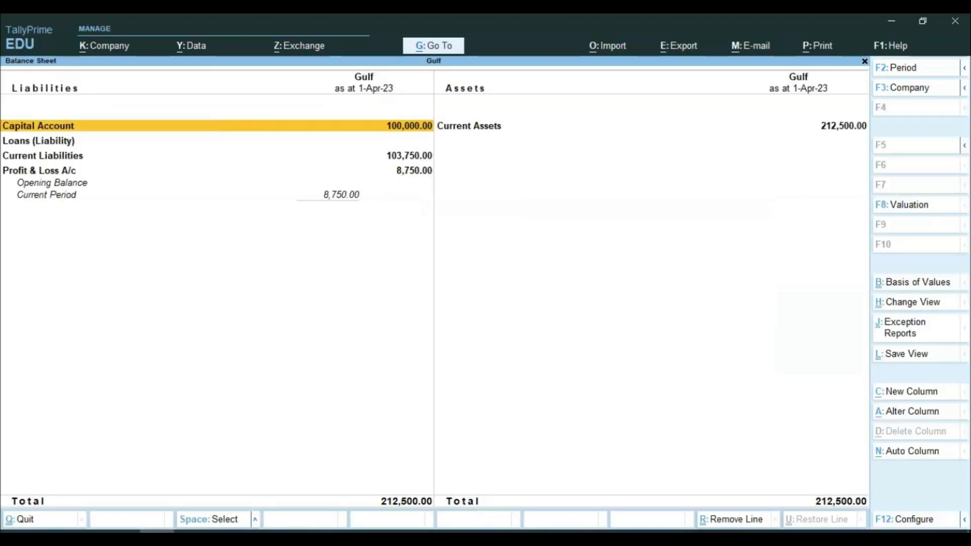
key("alt+F5")
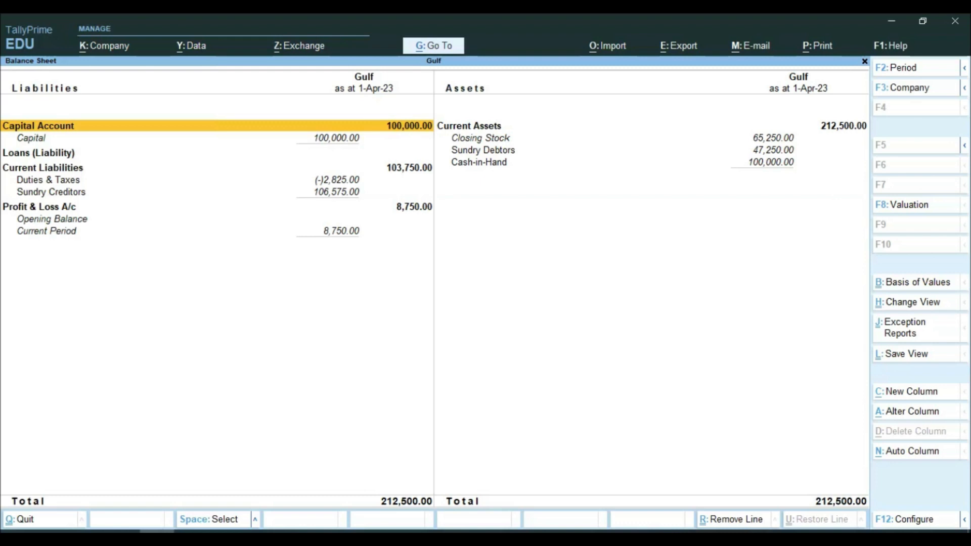
key("Down")
key("Down")
key("Down")
key("Down")
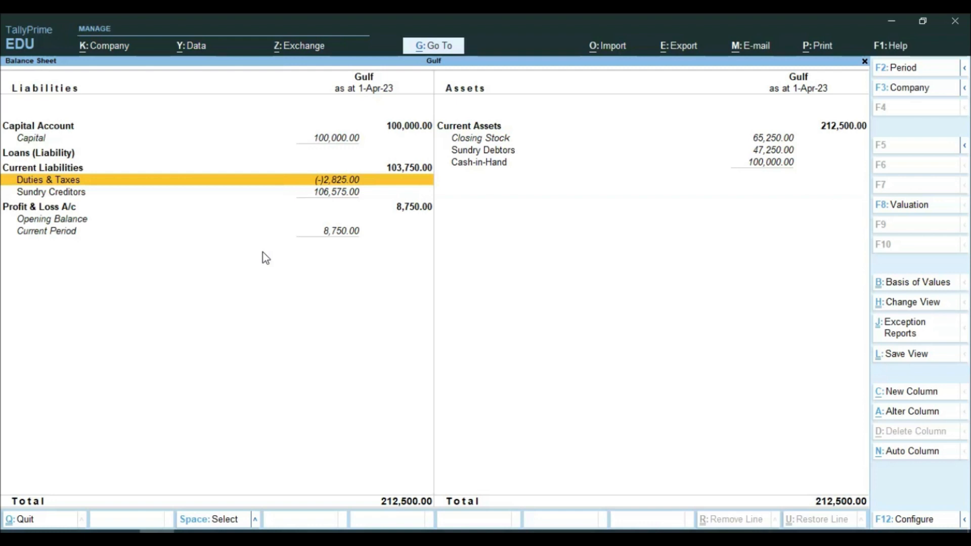
key("Return")
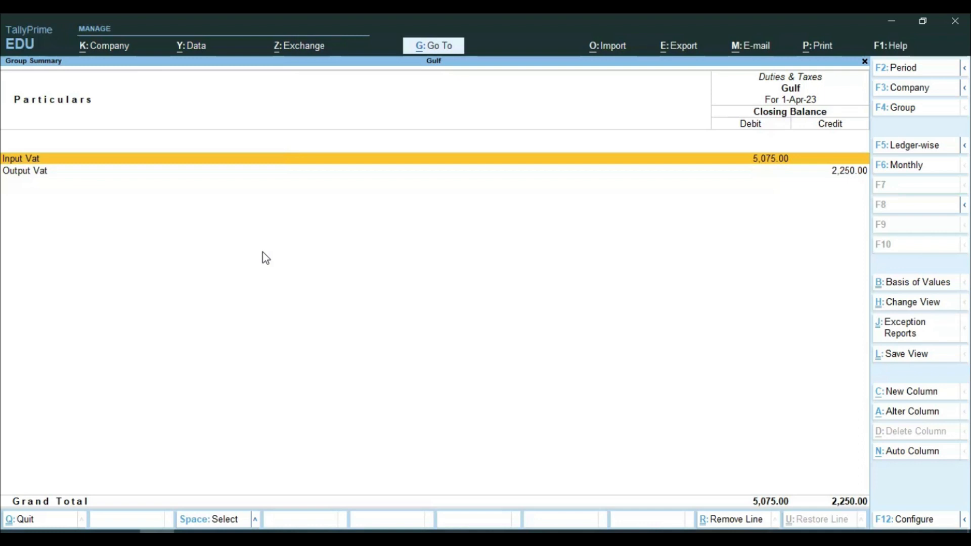
Step: Close the Duties & Taxes summary and scroll the practice PDF to page 3's purchases
key("Down")
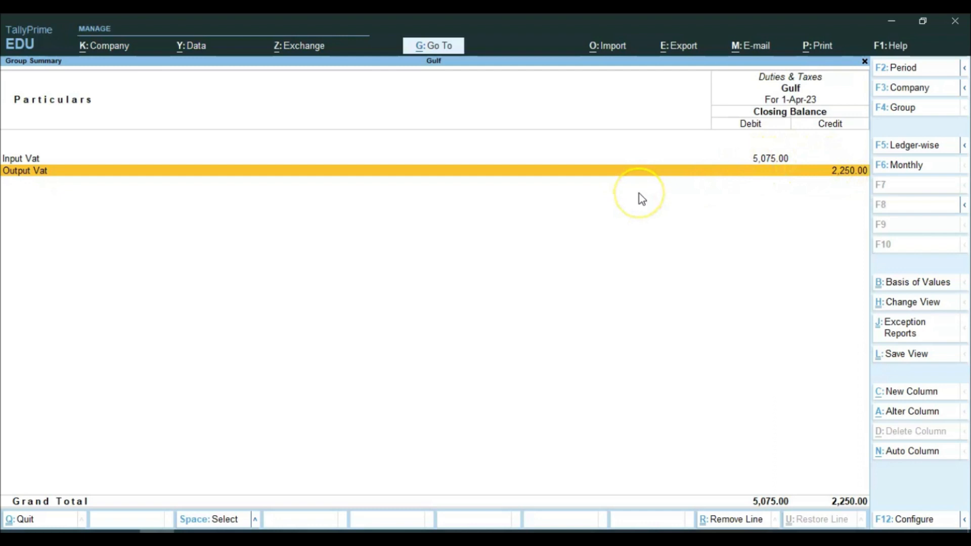
key("Escape")
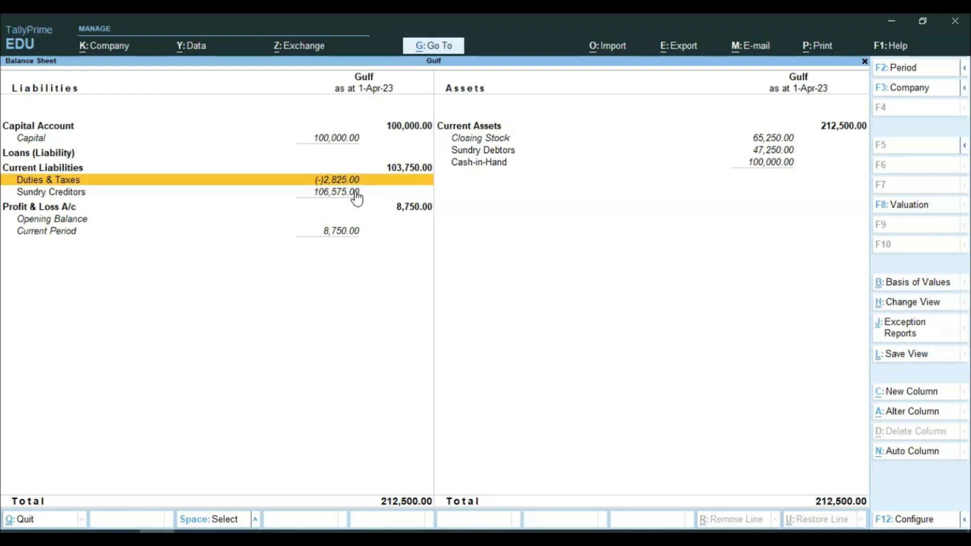
key("alt+Tab")
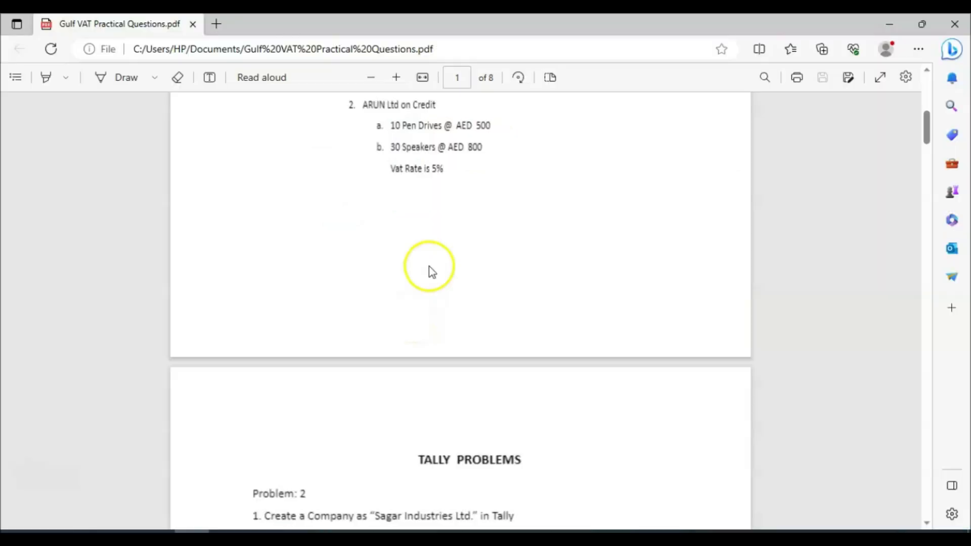
scroll(455, 253, "down", 10)
scroll(460, 264, "down", 5)
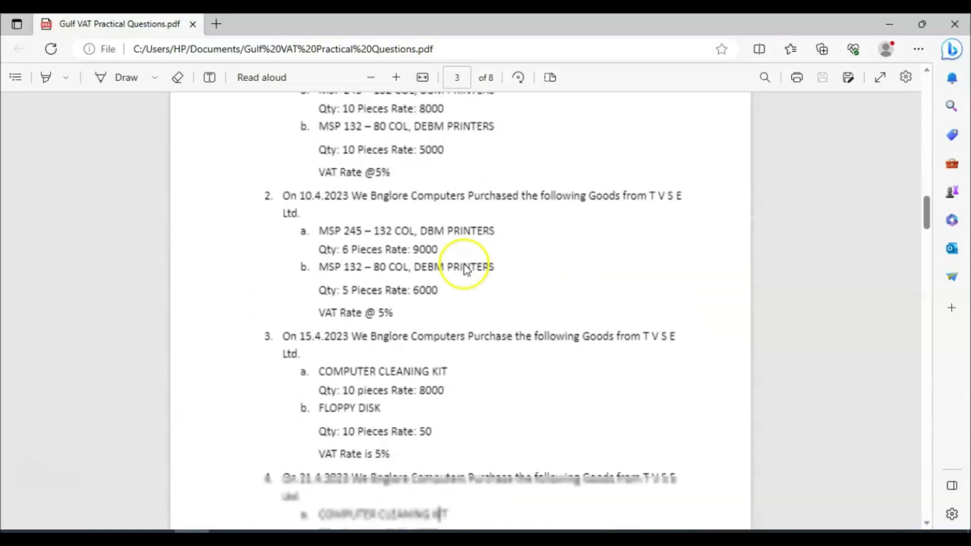